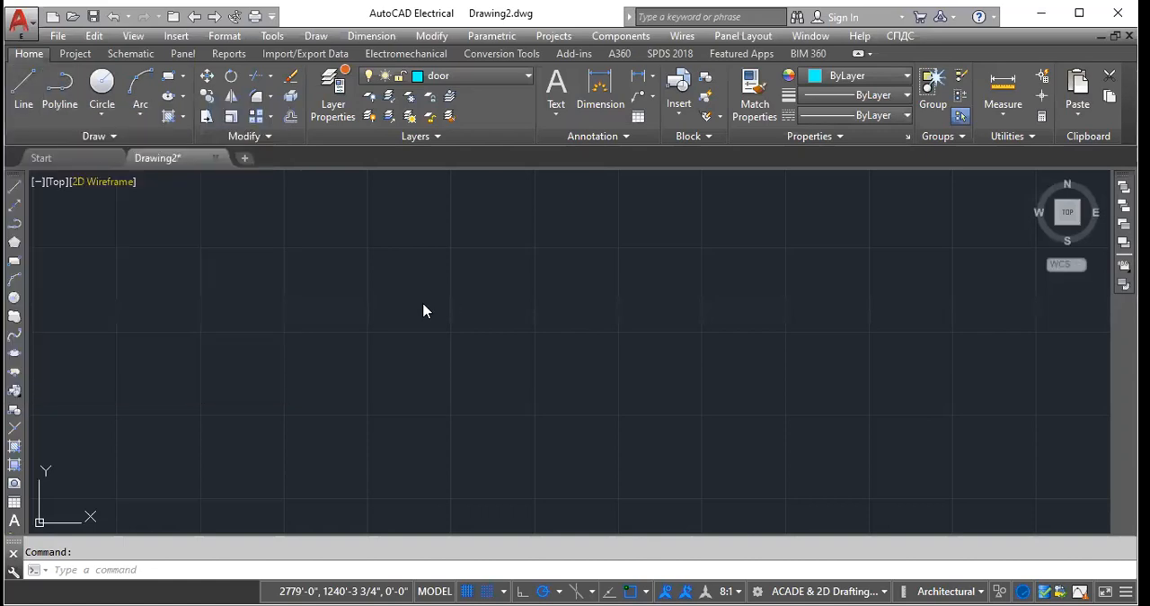
scroll(359, 359, "down", 1)
scroll(364, 355, "up", 2)
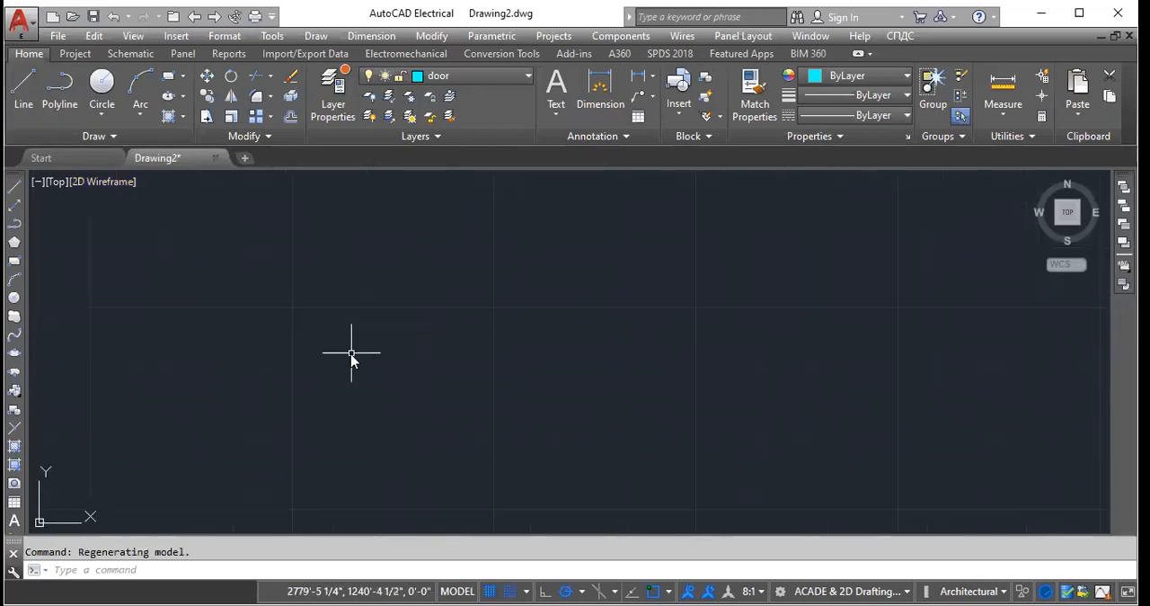
left_click(402, 318)
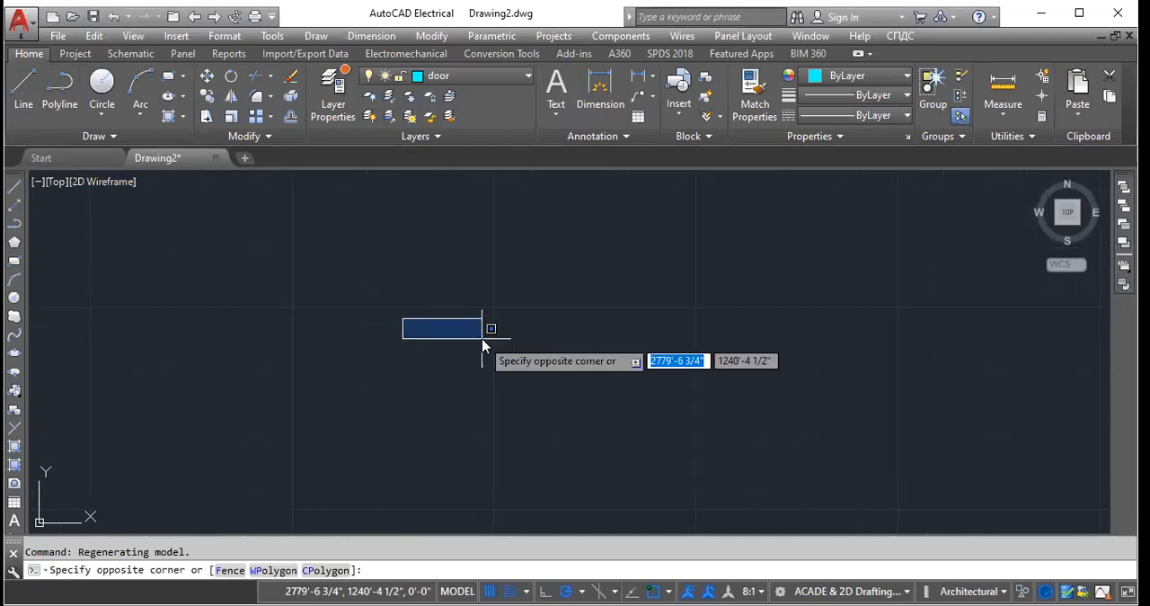
type("0")
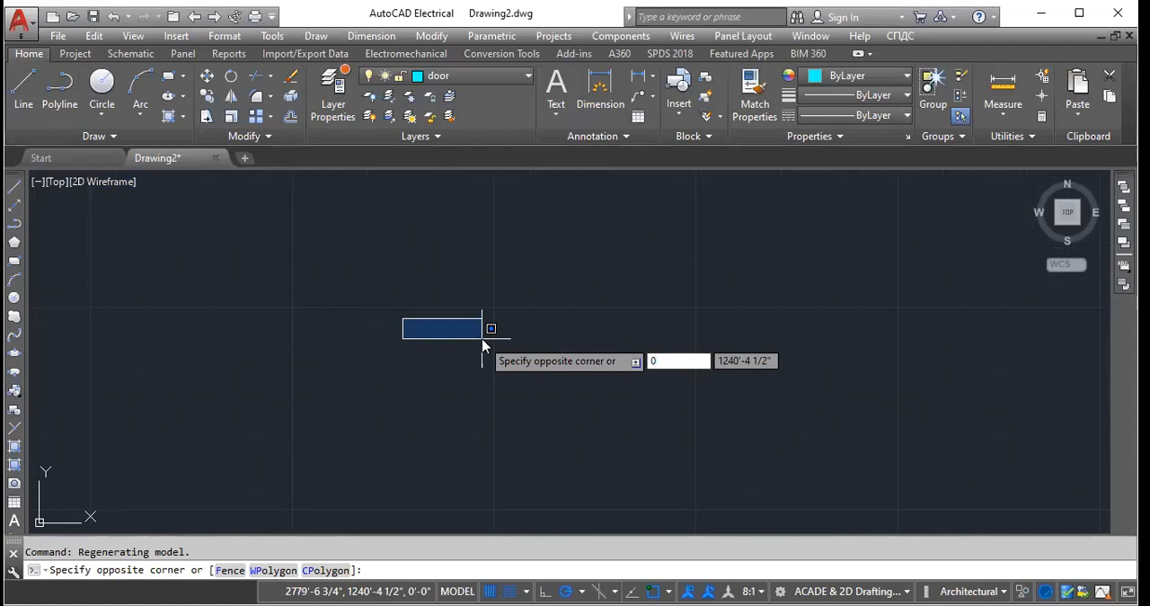
key("Tab")
type("0")
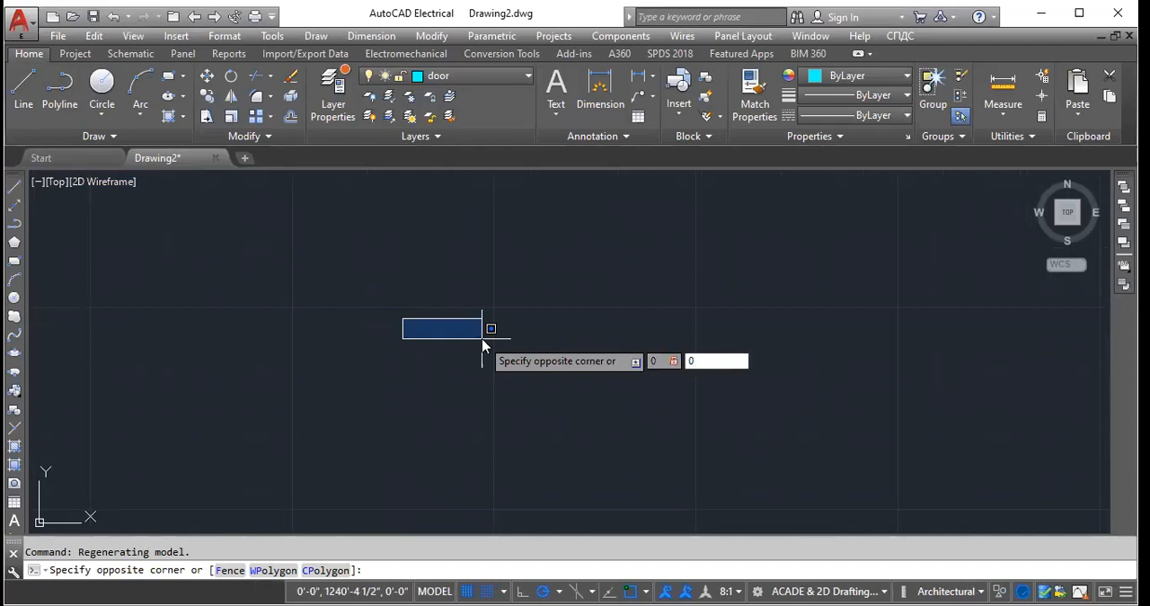
key("Return")
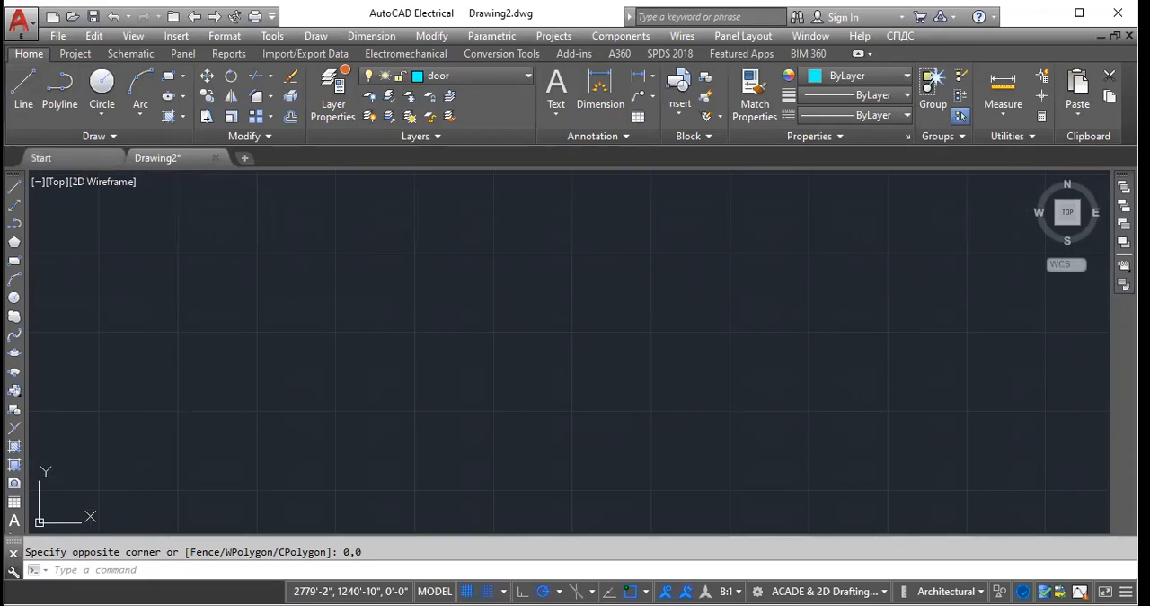
- Draw a straight line from the origin 0,0 to a free point in the drawing area
left_click(23, 89)
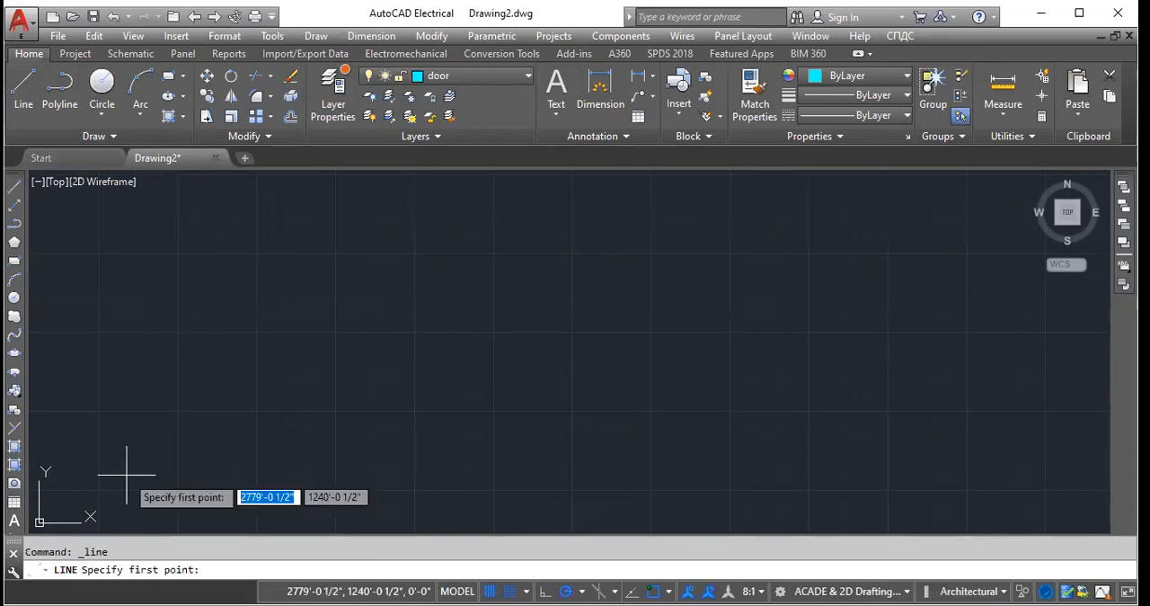
type("0")
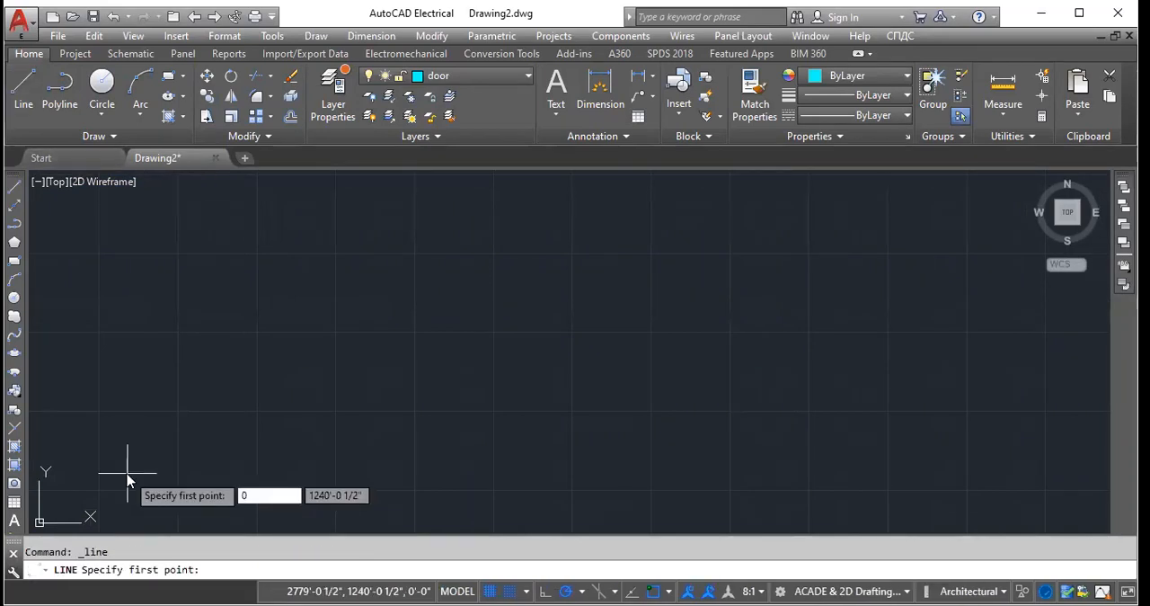
key("Tab")
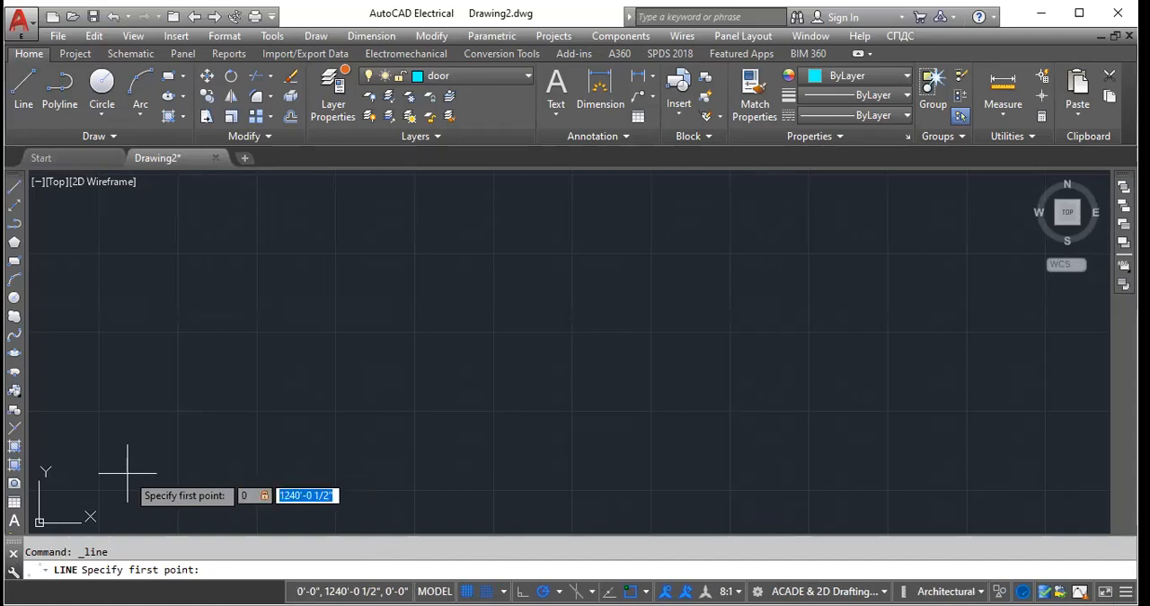
type("0")
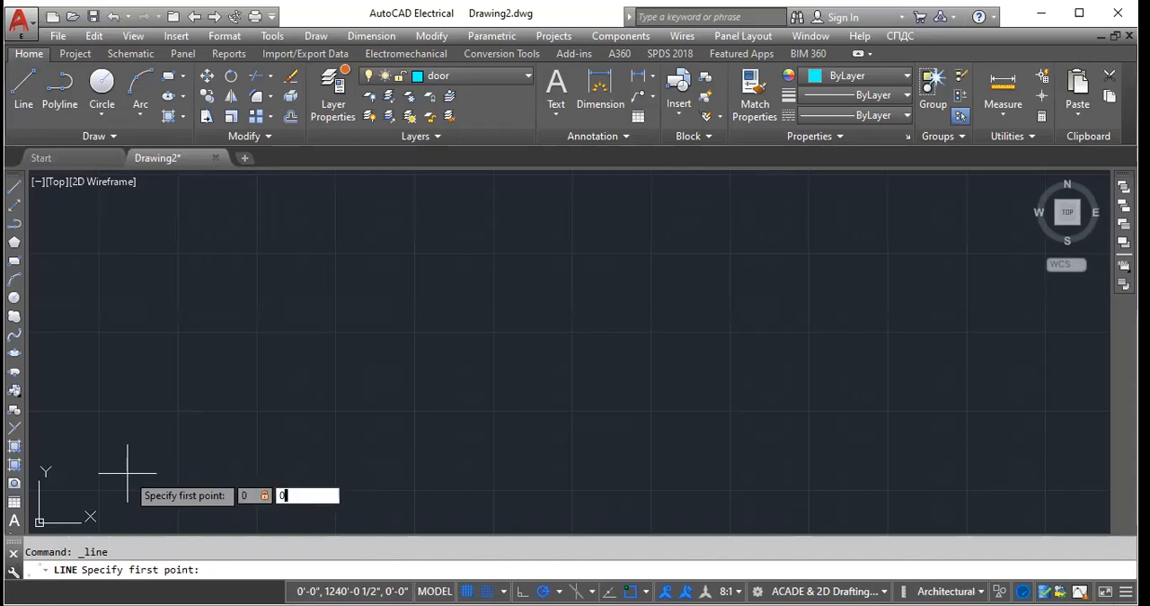
key("Tab")
key("Return")
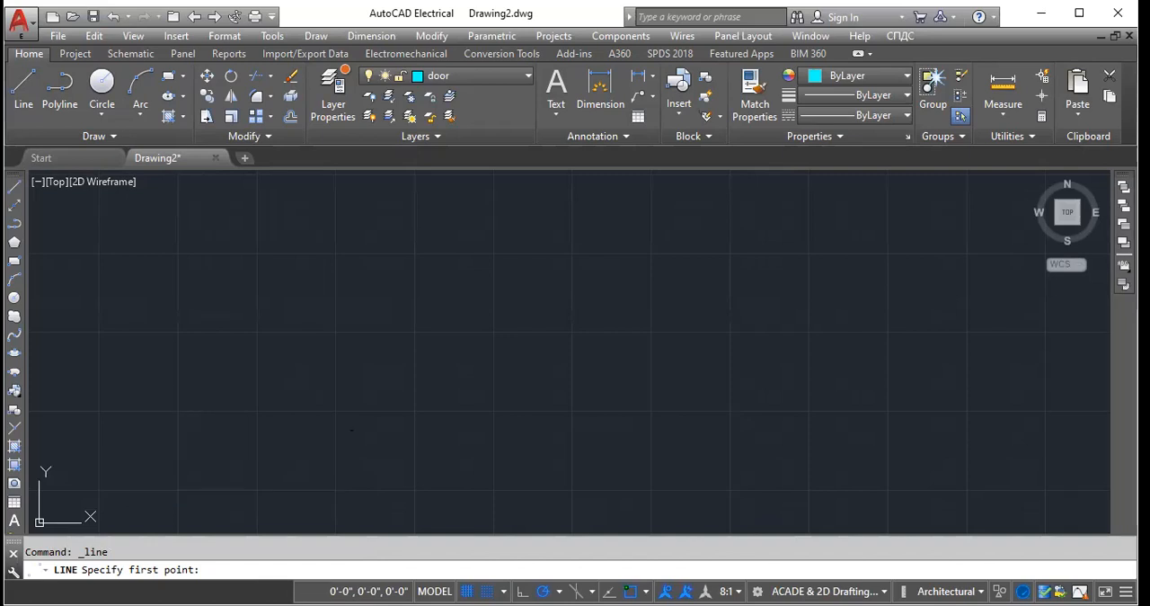
left_click(445, 244)
key("Escape")
- Erase the line that starts at the origin
middle_click_drag(449, 243, 559, 324)
scroll(342, 308, "down", 16)
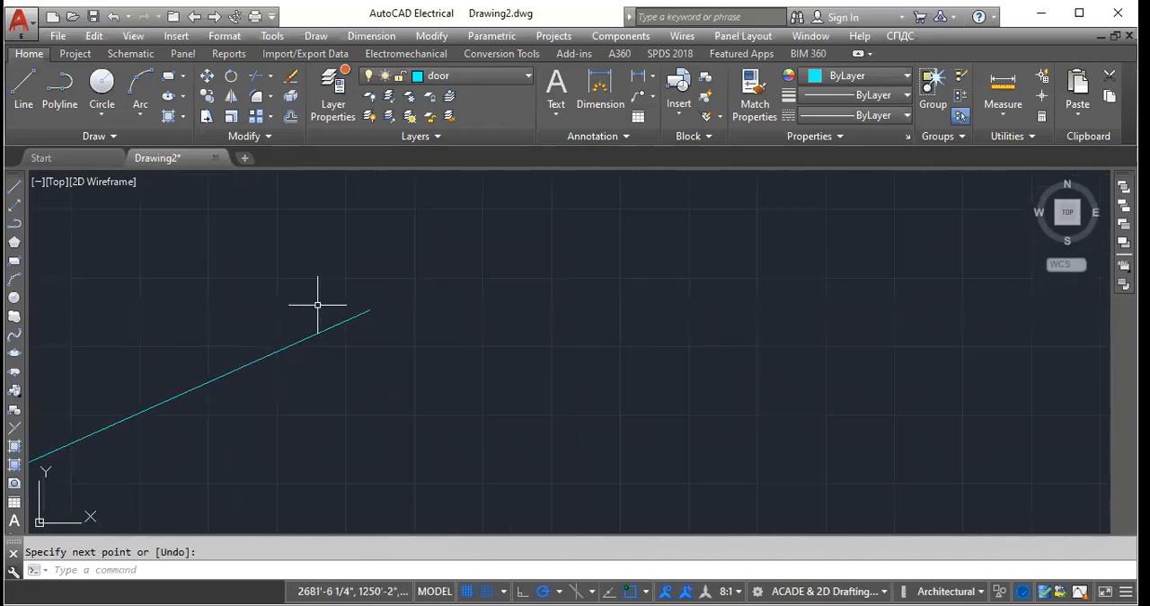
scroll(263, 365, "up", 5)
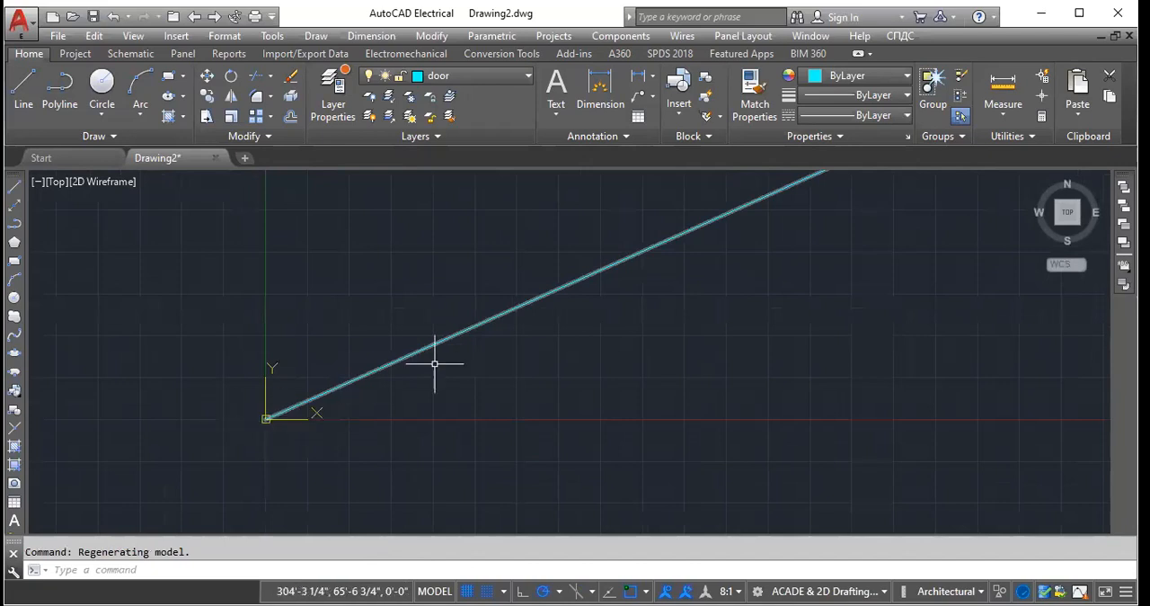
scroll(255, 419, "down", 3)
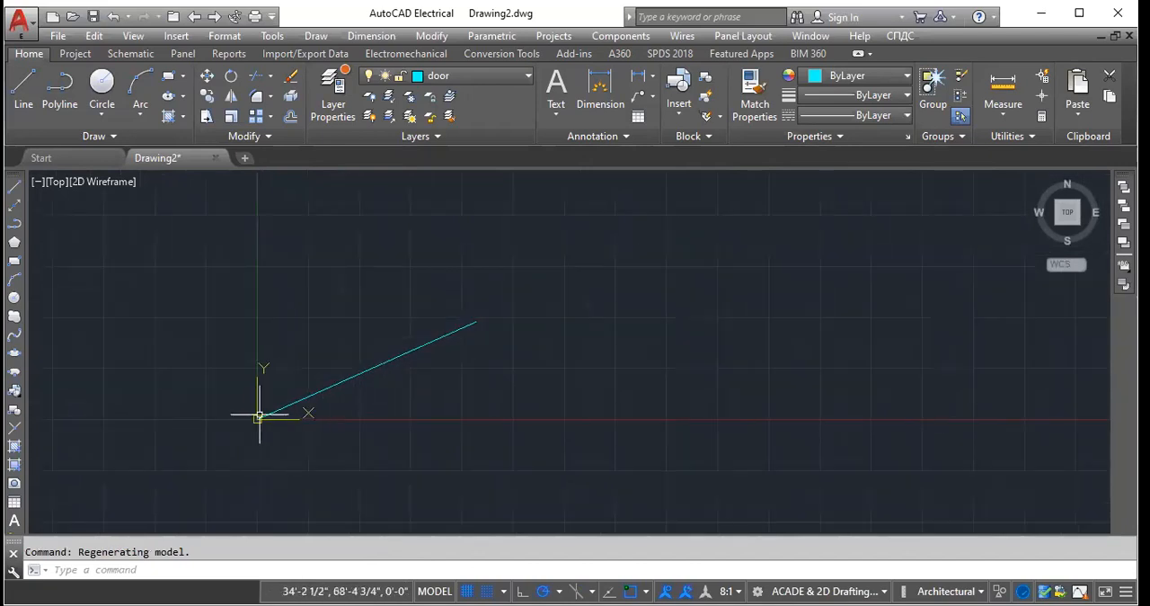
scroll(270, 413, "up", 4)
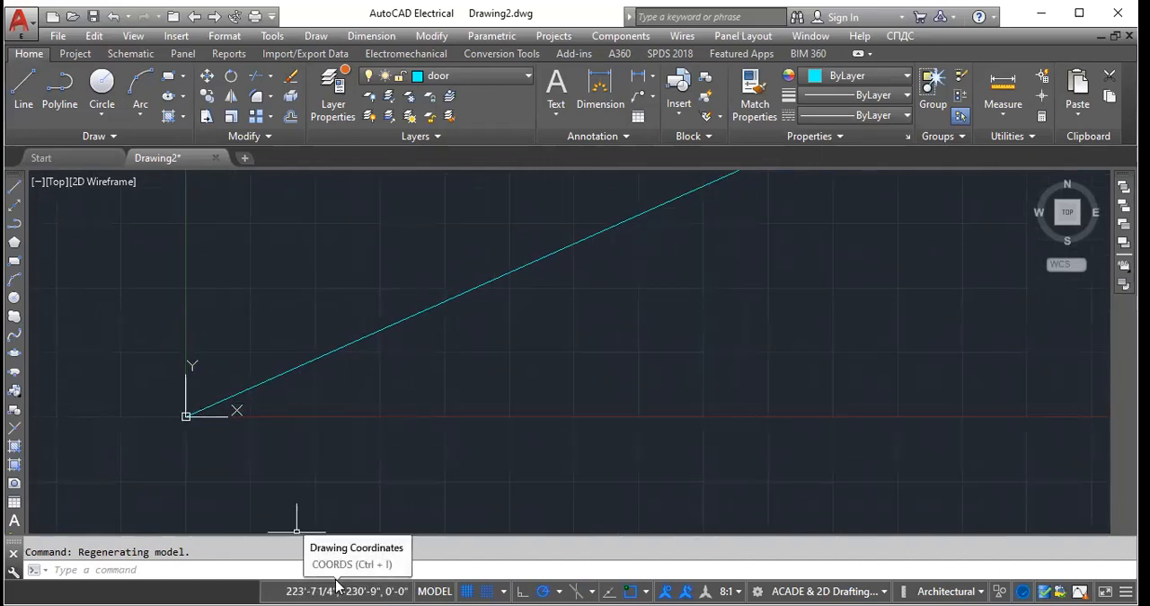
left_click(321, 388)
scroll(187, 436, "up", 6)
scroll(297, 446, "up", 8)
scroll(230, 441, "up", 6)
scroll(366, 374, "down", 6)
scroll(314, 353, "up", 8)
scroll(321, 380, "down", 7)
scroll(282, 464, "up", 4)
scroll(264, 432, "up", 4)
scroll(279, 387, "down", 4)
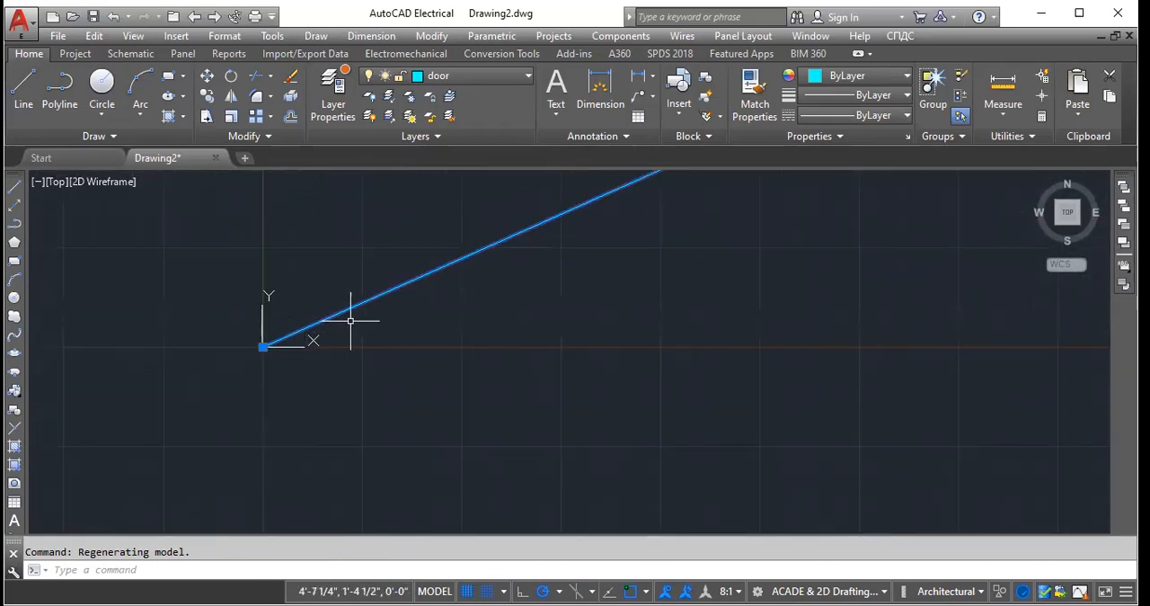
key("Delete")
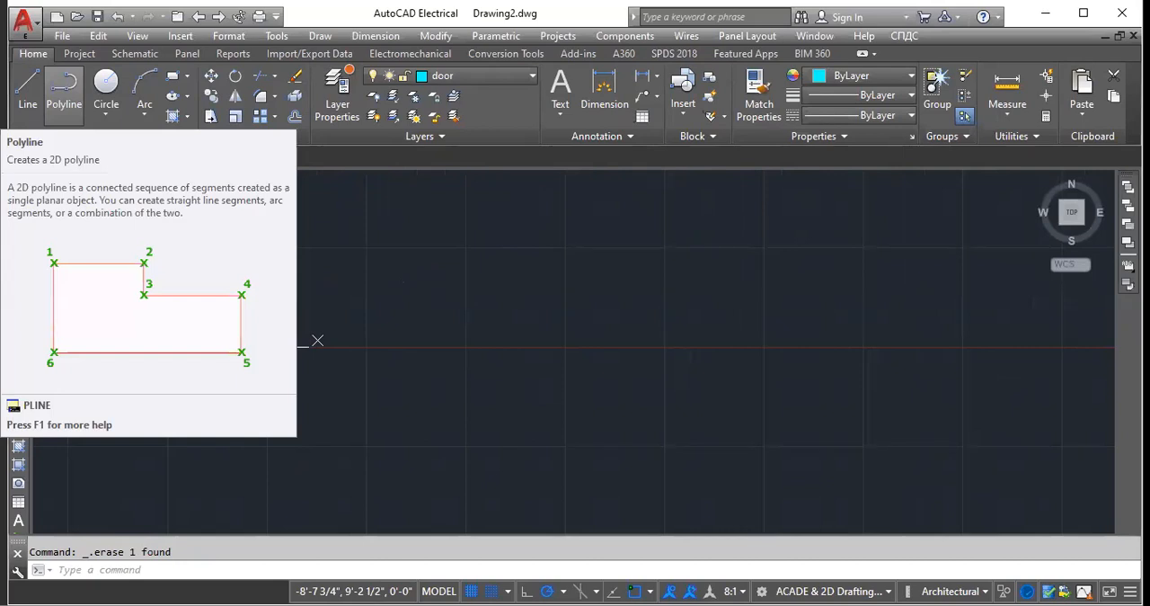
left_click(63, 85)
left_click(420, 241)
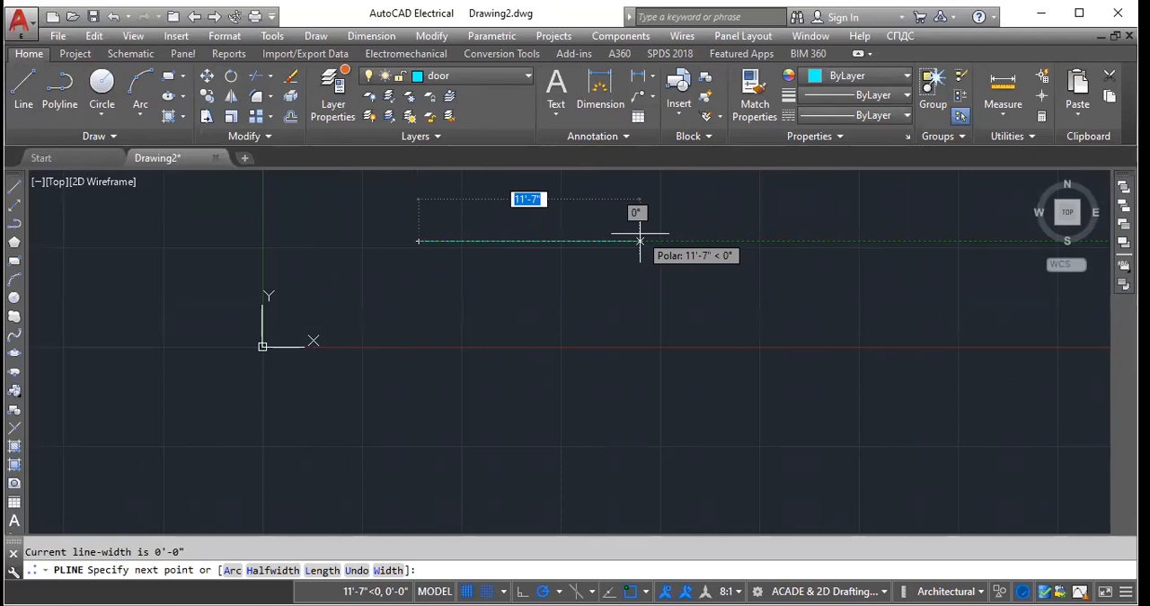
key("Escape")
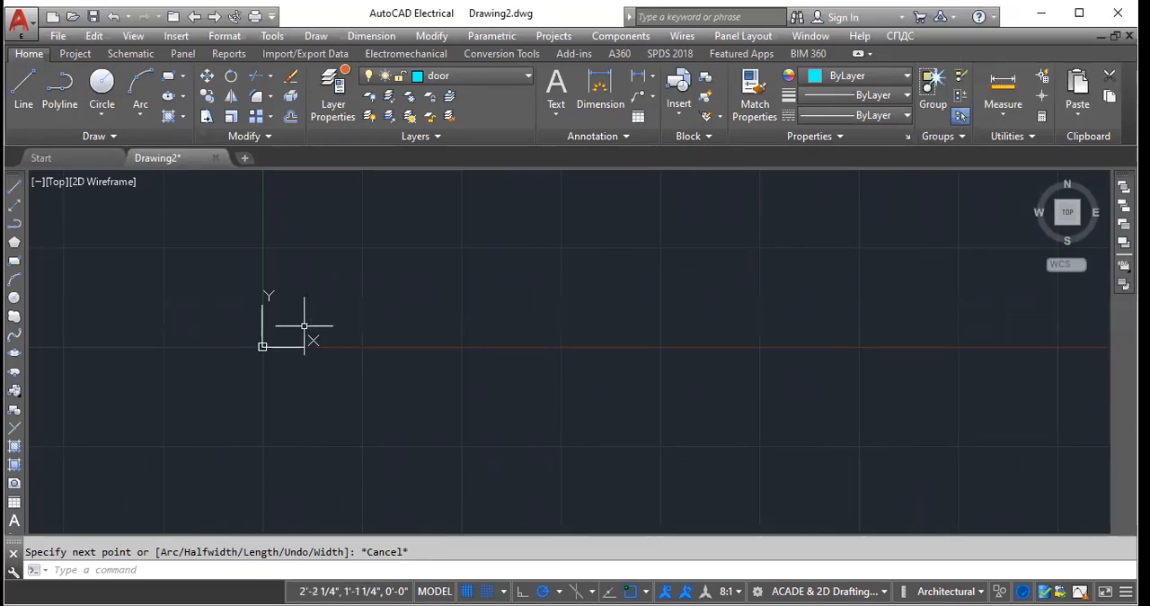
- Draw an open polyline of horizontal, vertical and slanted segments to the right of the origin
left_click(60, 88)
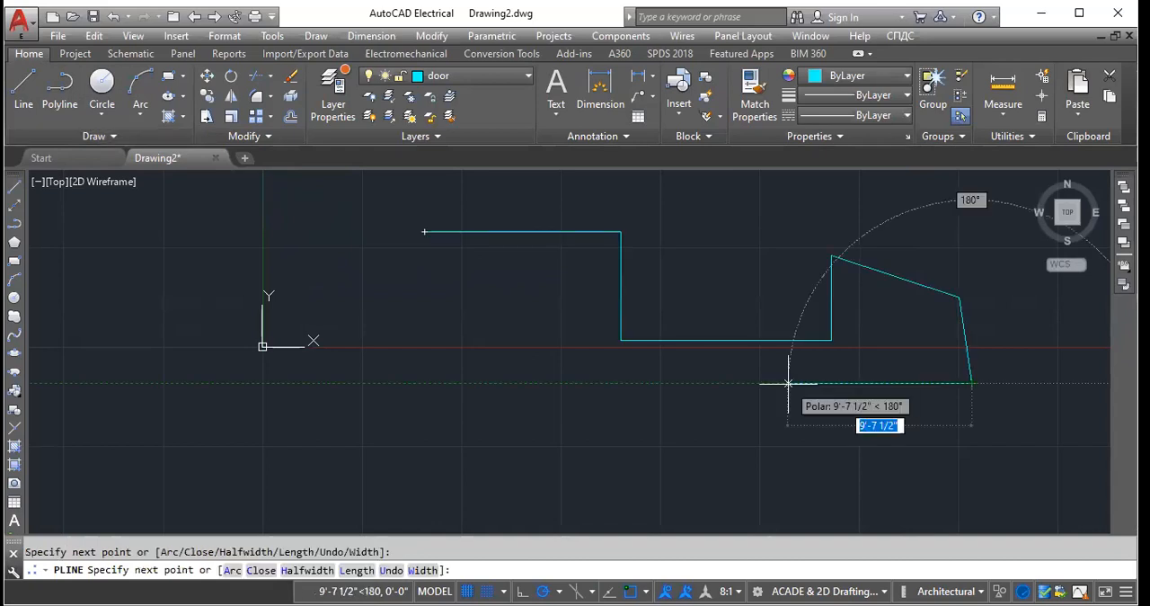
left_click(788, 384)
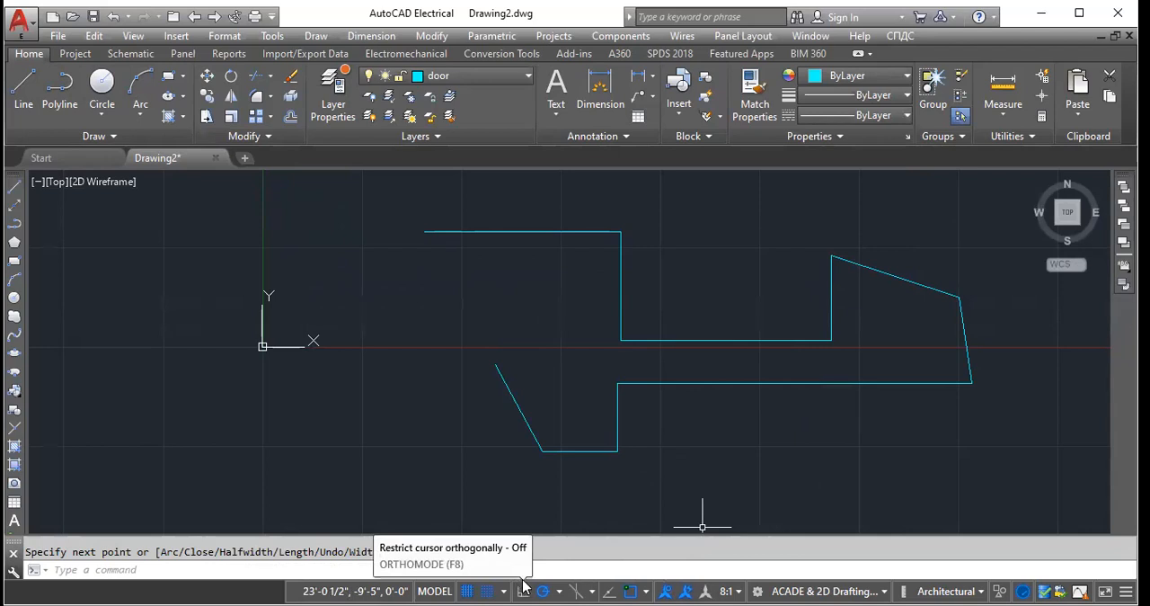
- Turn on orthogonal mode and draw a second polyline of only horizontal and vertical segments across the first one
key("F10")
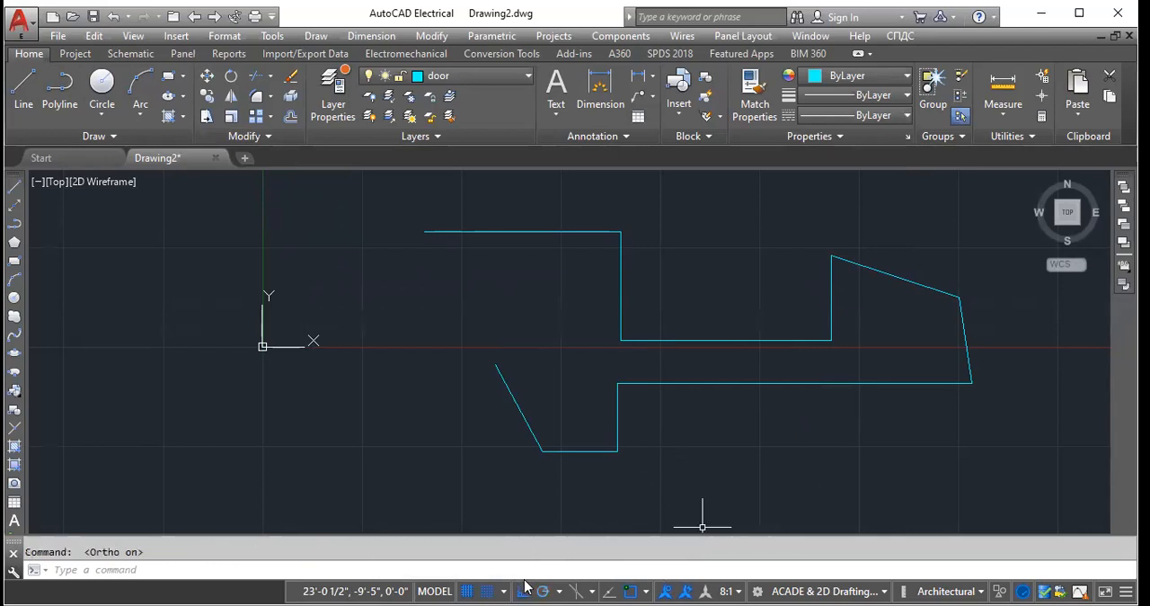
left_click(526, 586)
left_click(526, 586)
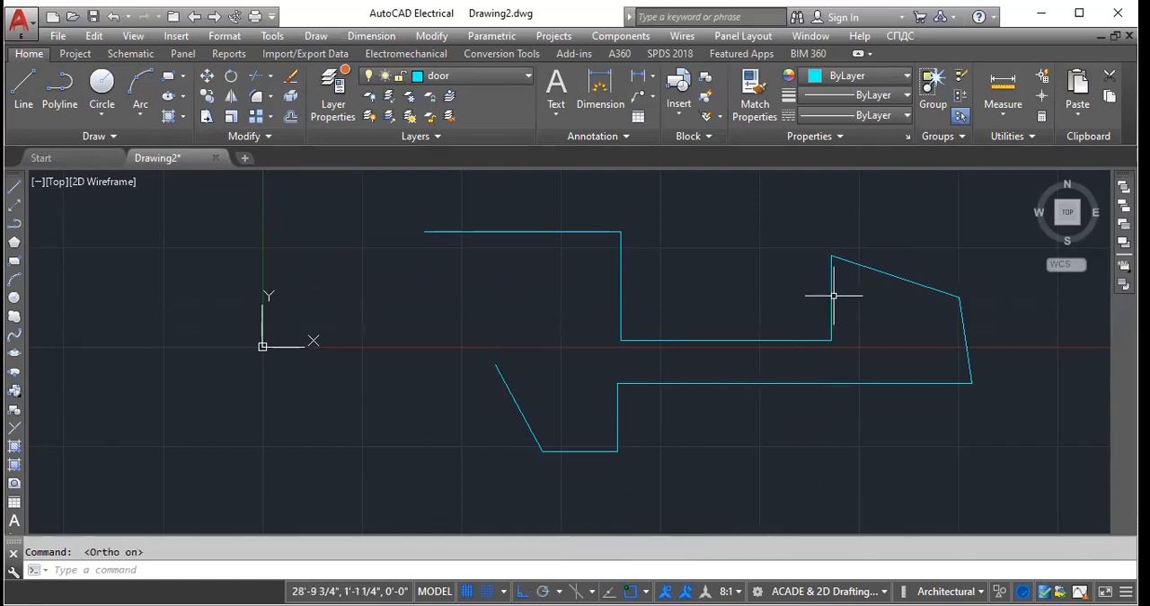
left_click(871, 267)
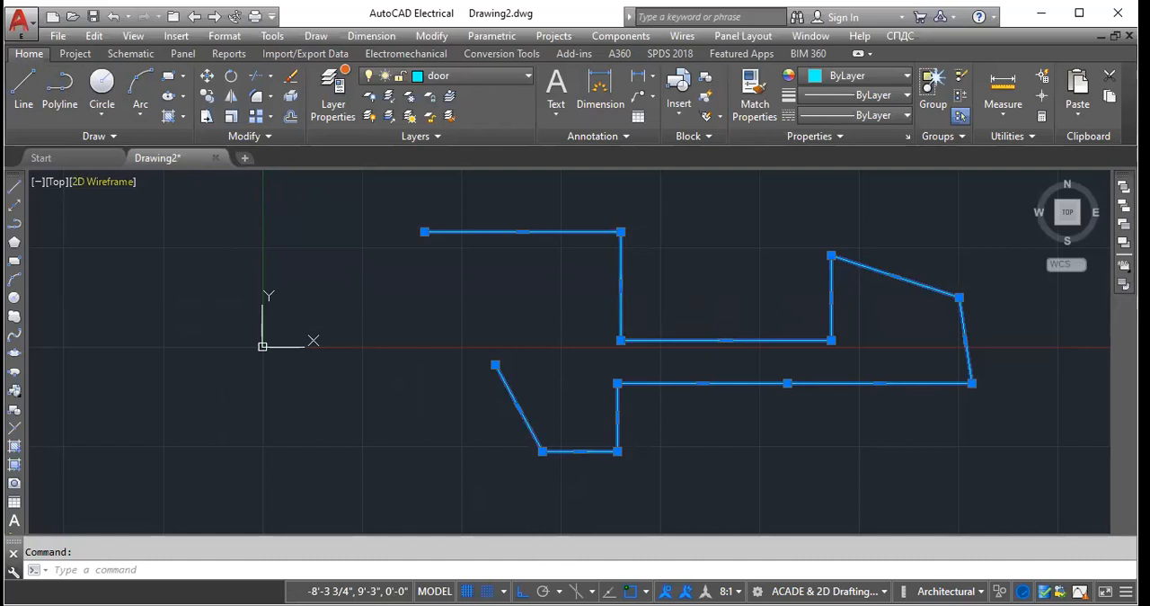
key("Escape")
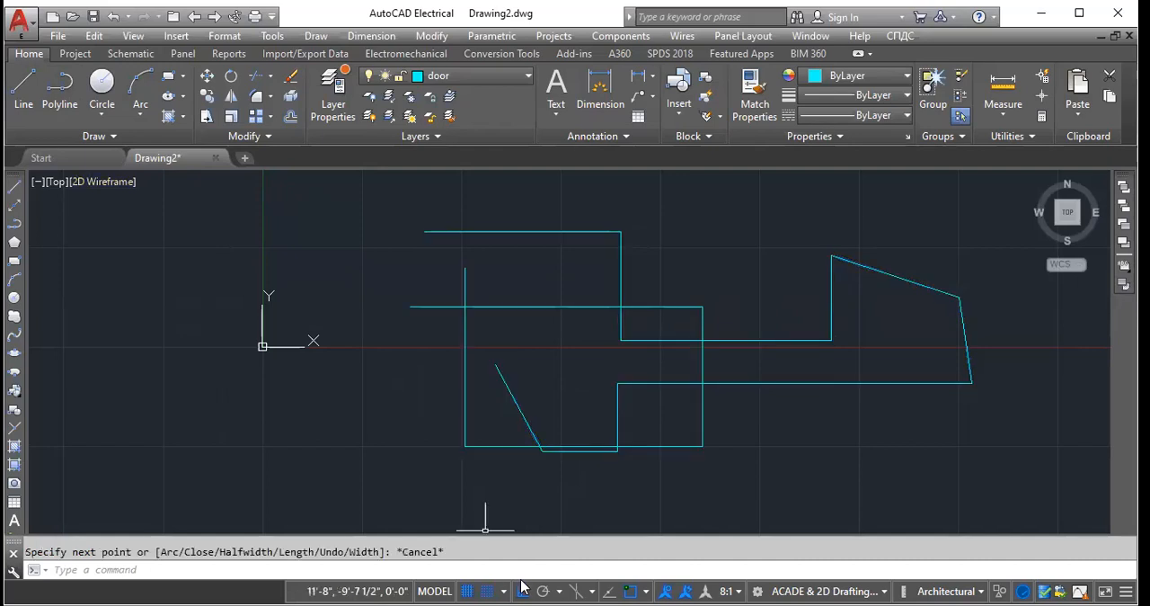
left_click(406, 208)
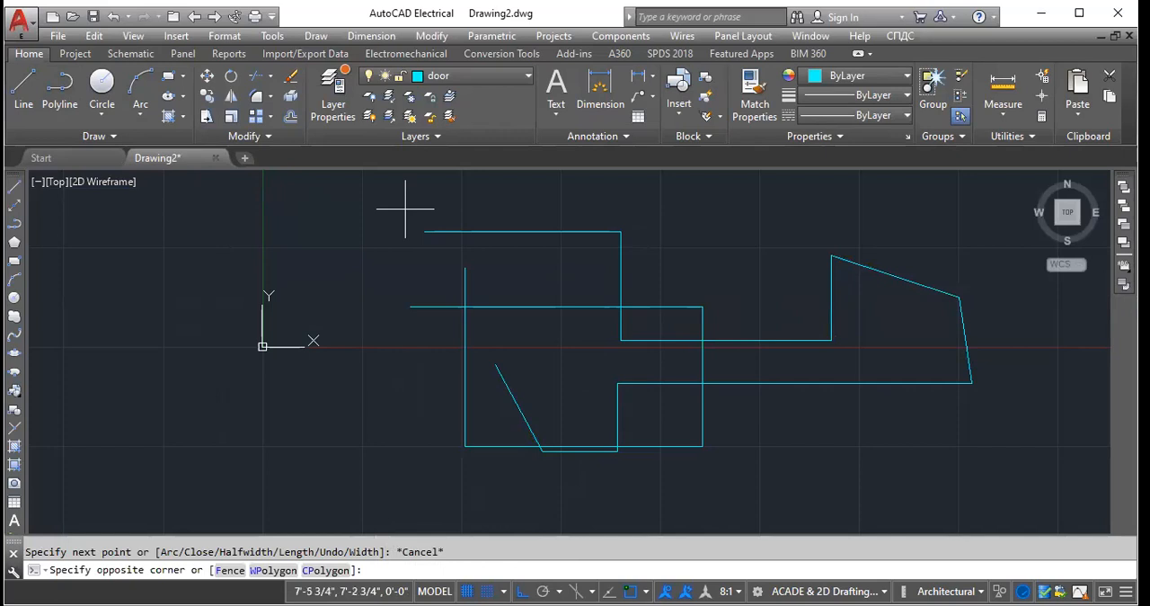
key("Escape")
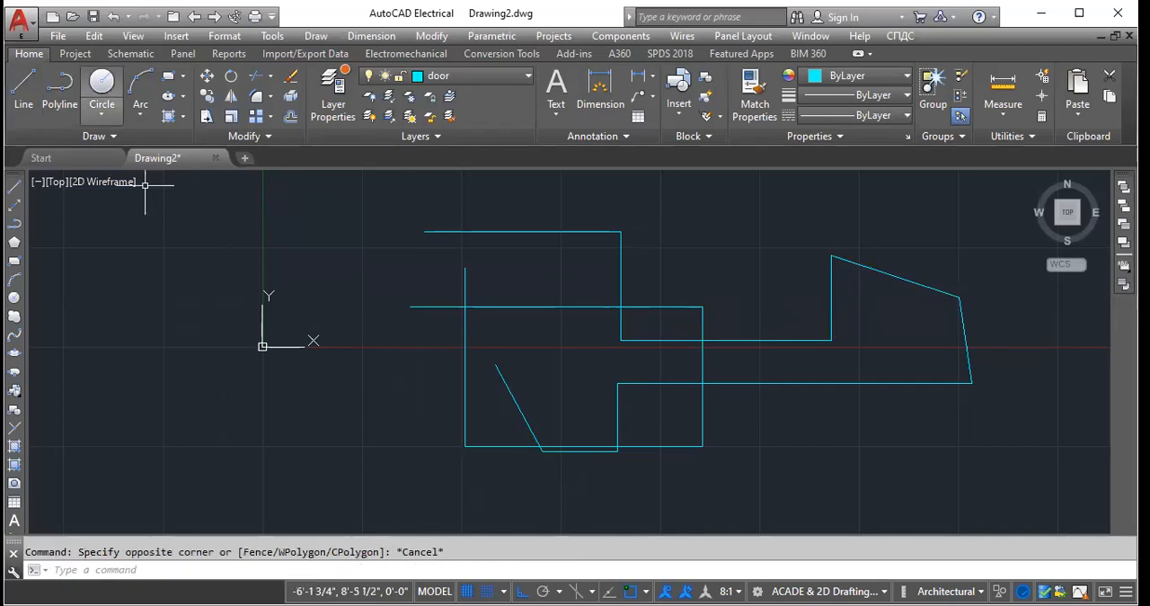
- Draw a circle by centre and radius with a 10' radius, centred above and slightly right of the origin
left_click(106, 115)
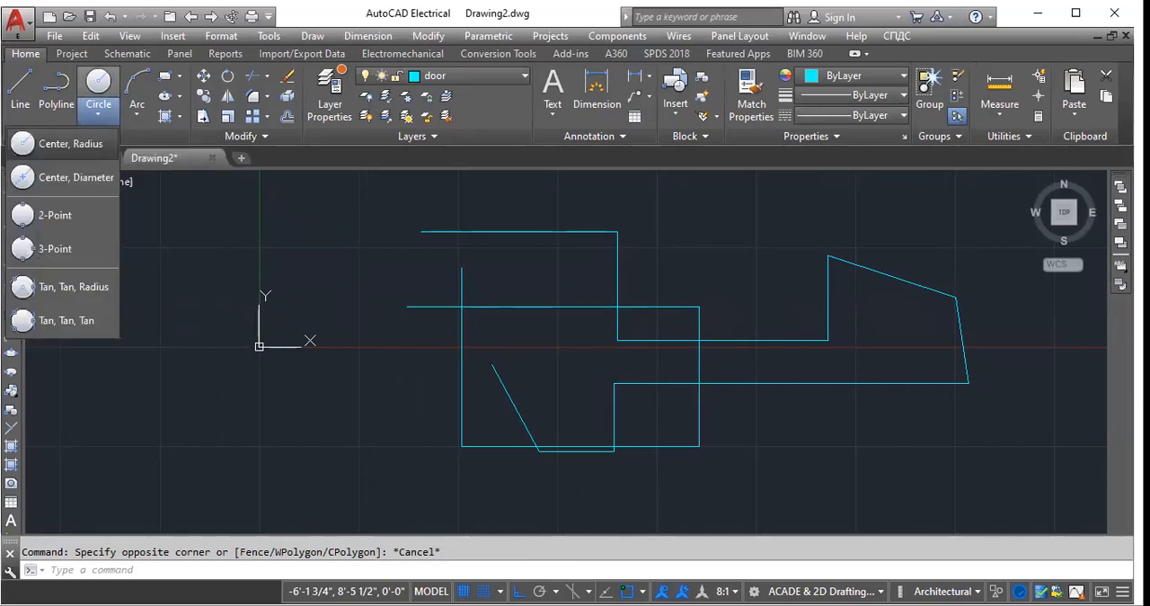
left_click(384, 257)
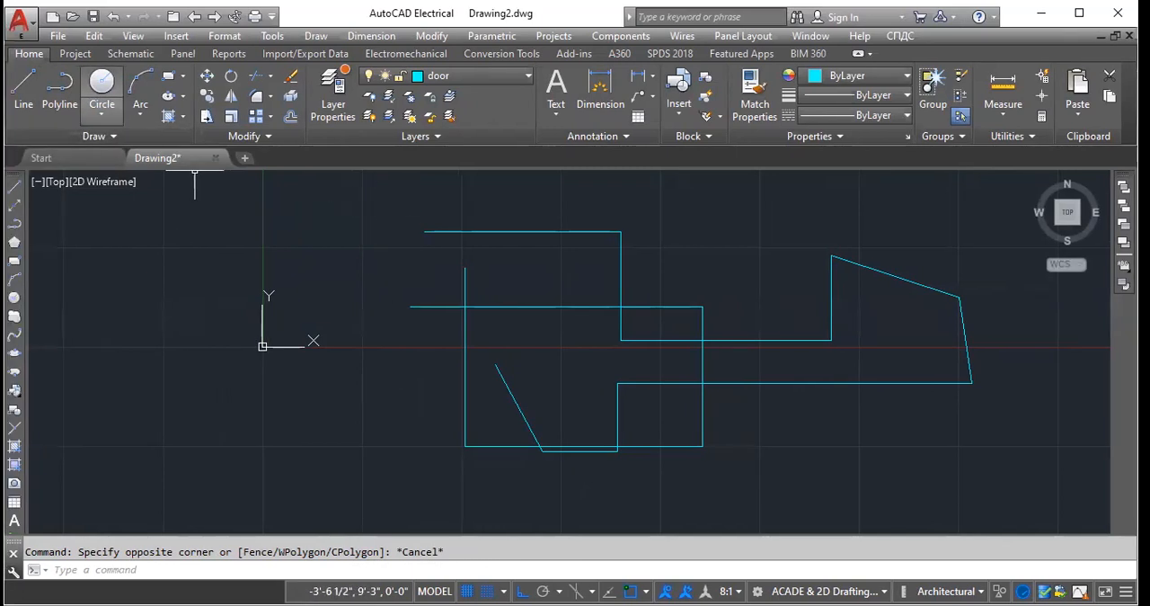
left_click(99, 115)
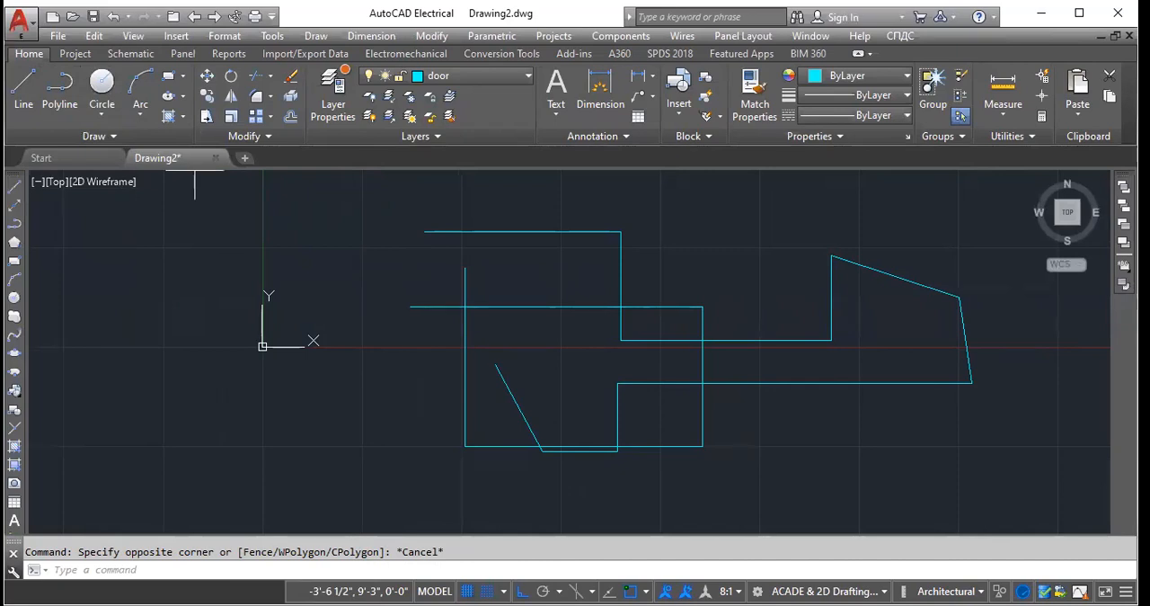
left_click(341, 189)
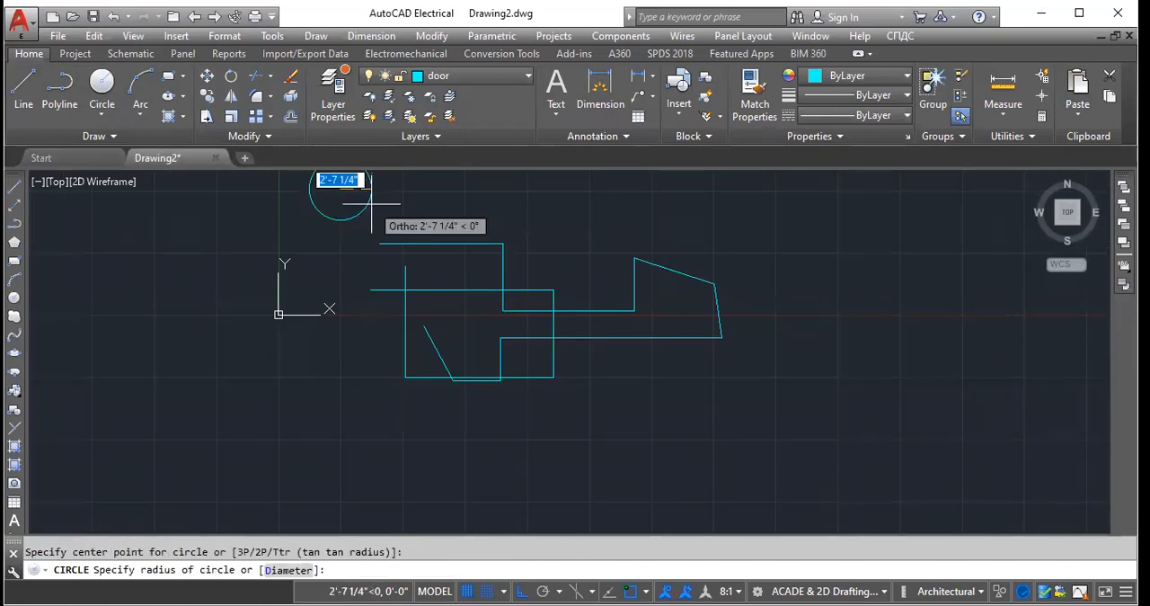
type("10'")
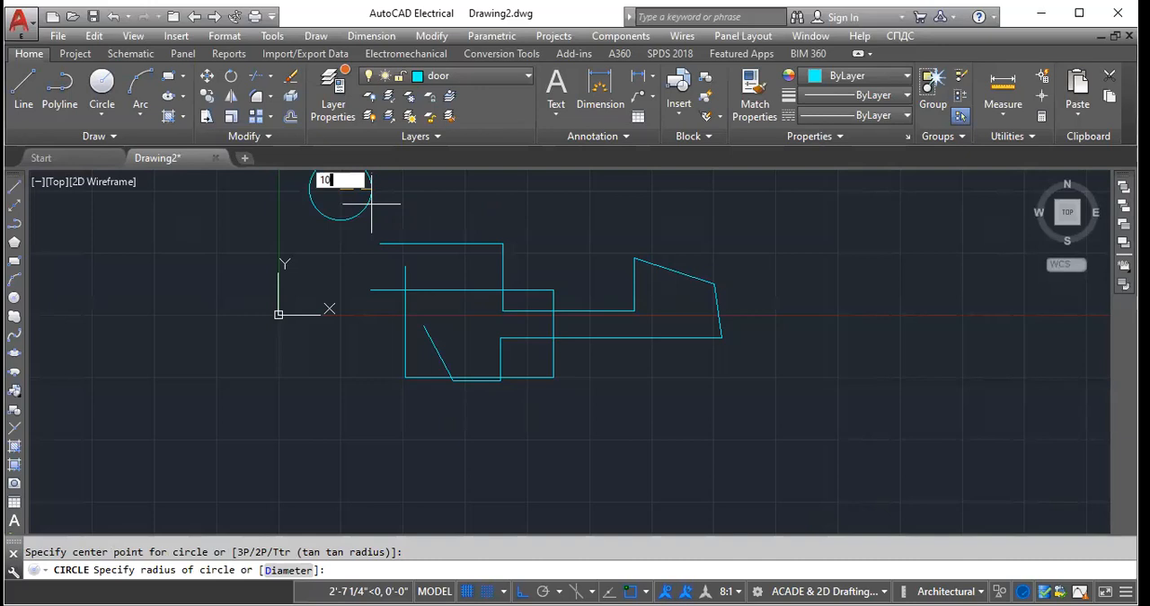
key("Return")
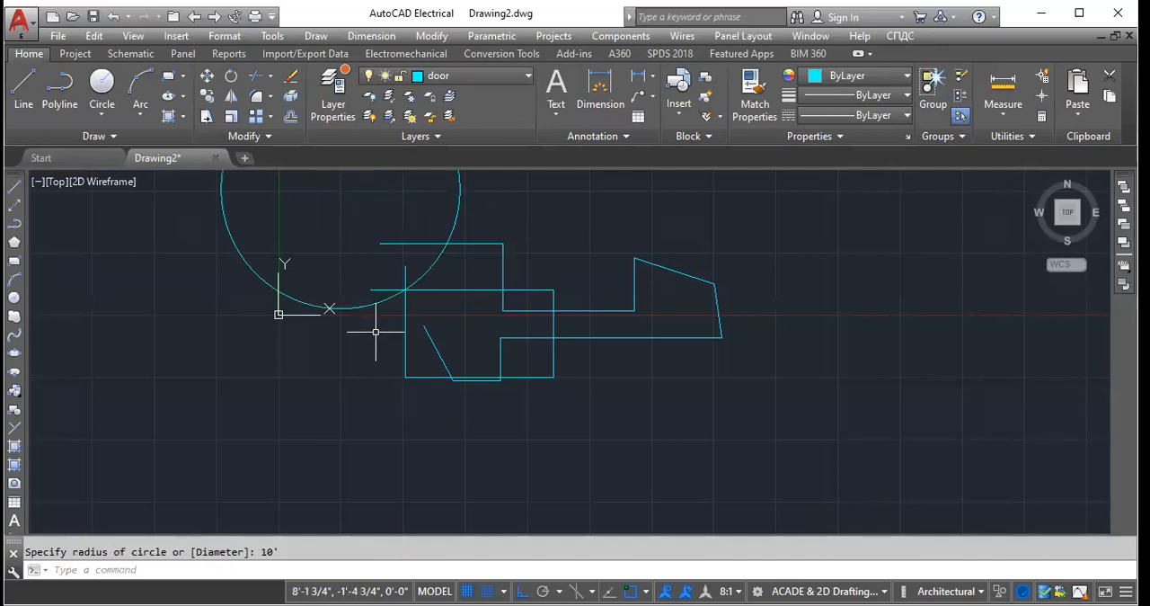
- Draw a circle by centre and diameter with a 20' diameter, above and to the right of the polylines
scroll(387, 329, "down", 5)
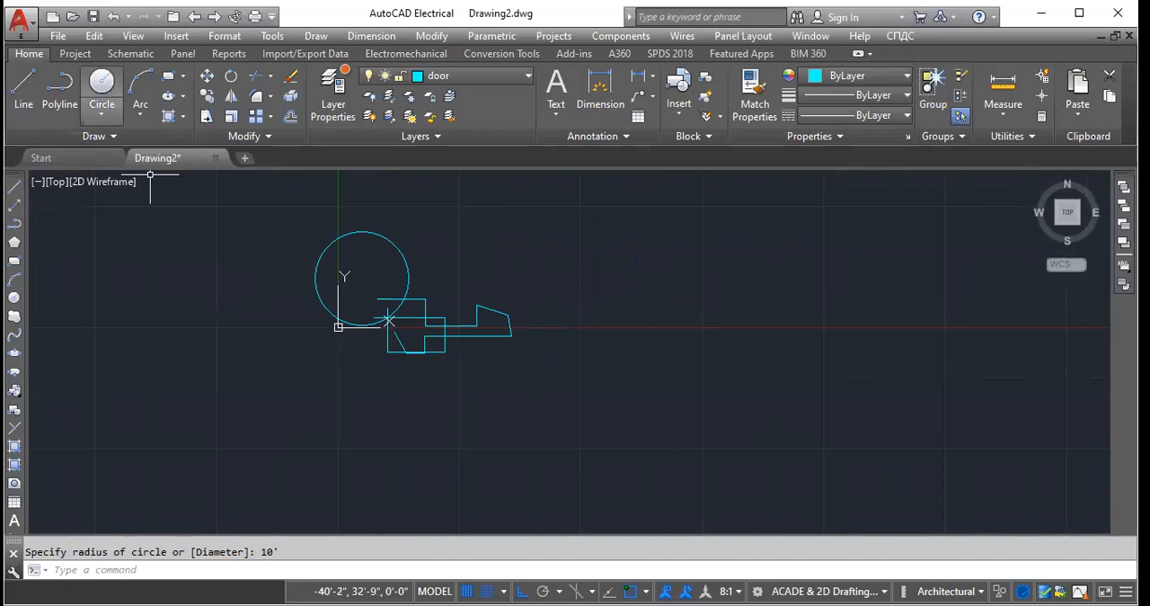
left_click(101, 112)
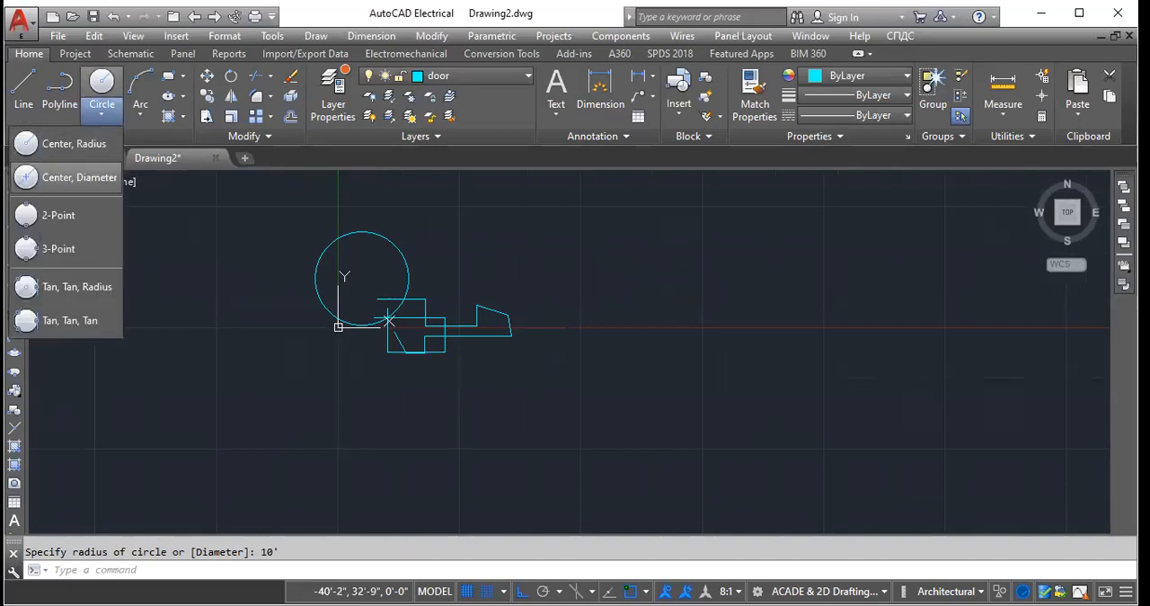
left_click(81, 177)
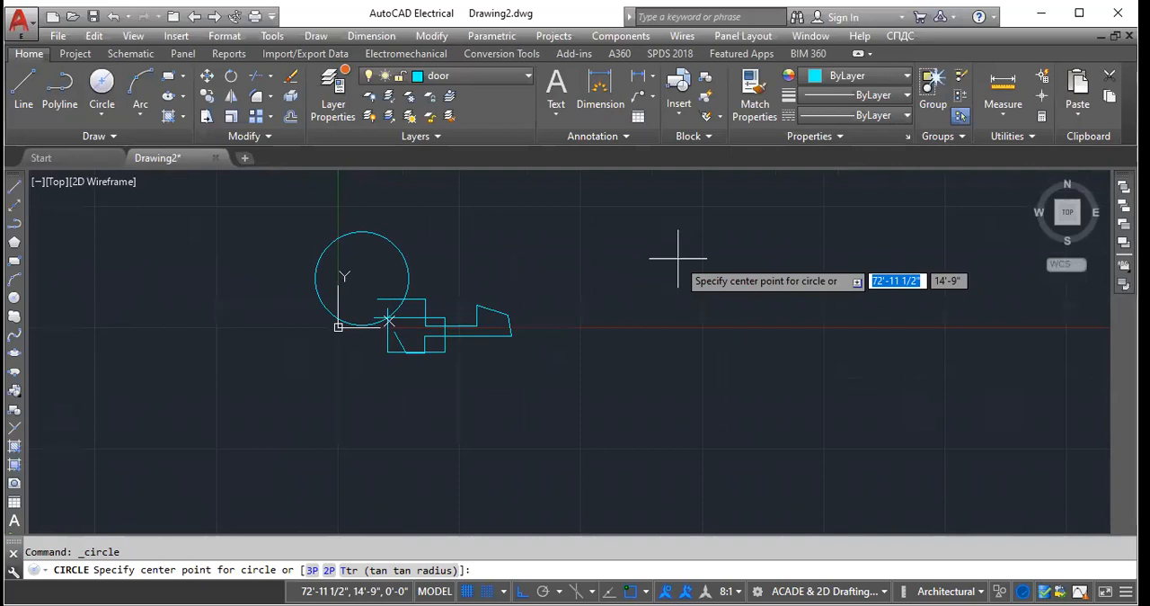
left_click(675, 259)
type("20'")
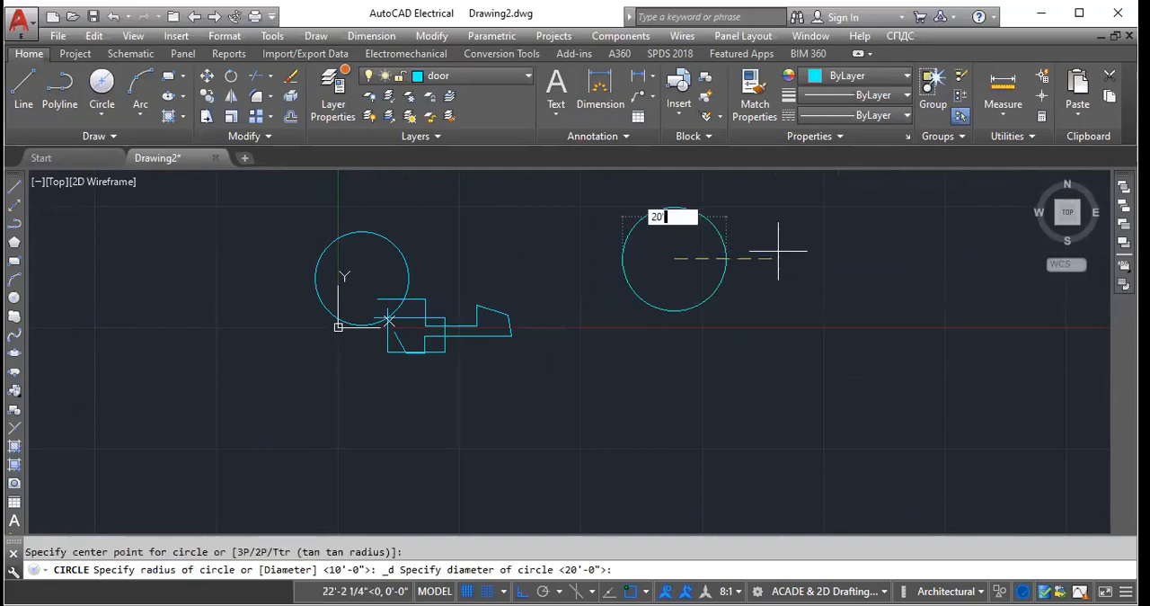
key("Return")
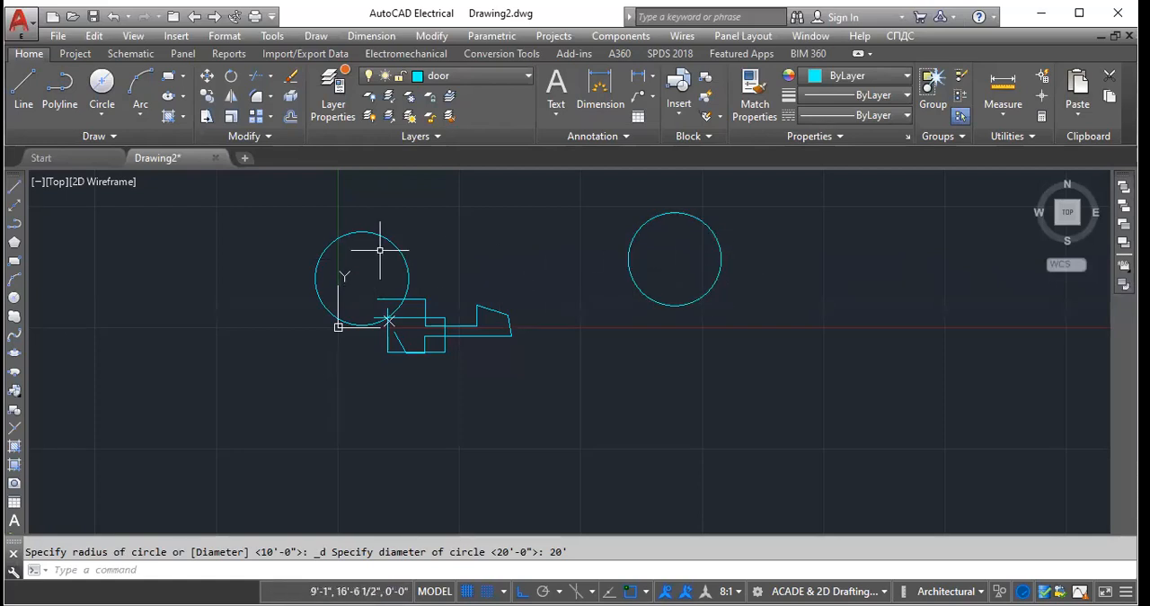
- Draw a 2-Point circle just below the 20' diameter circle, with its diameter end points on a horizontal line
left_click(101, 113)
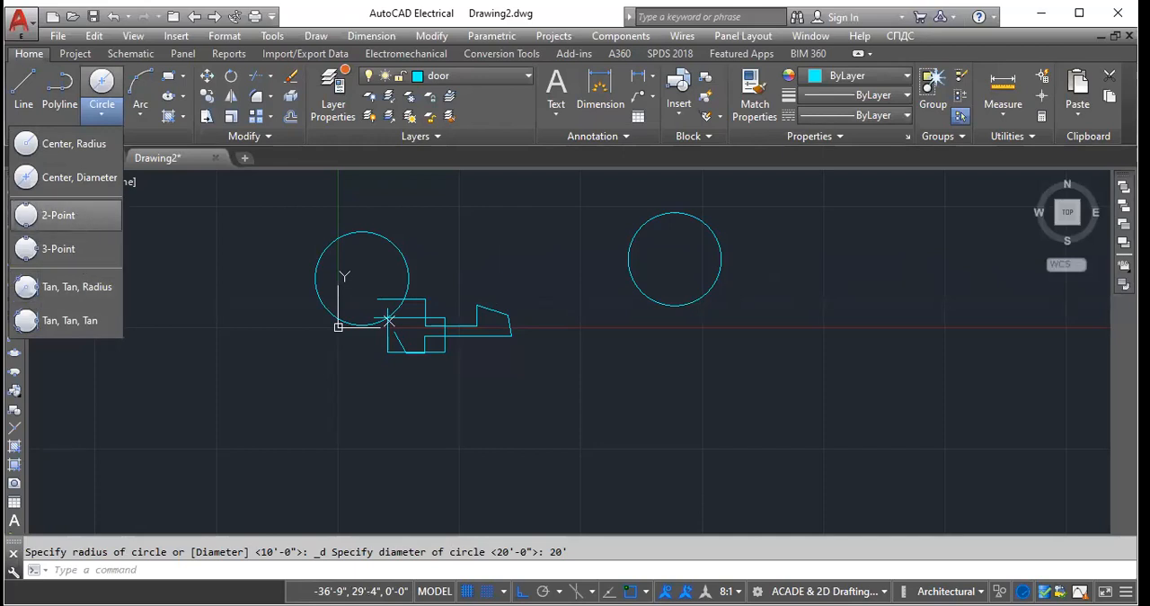
left_click(59, 215)
left_click(620, 374)
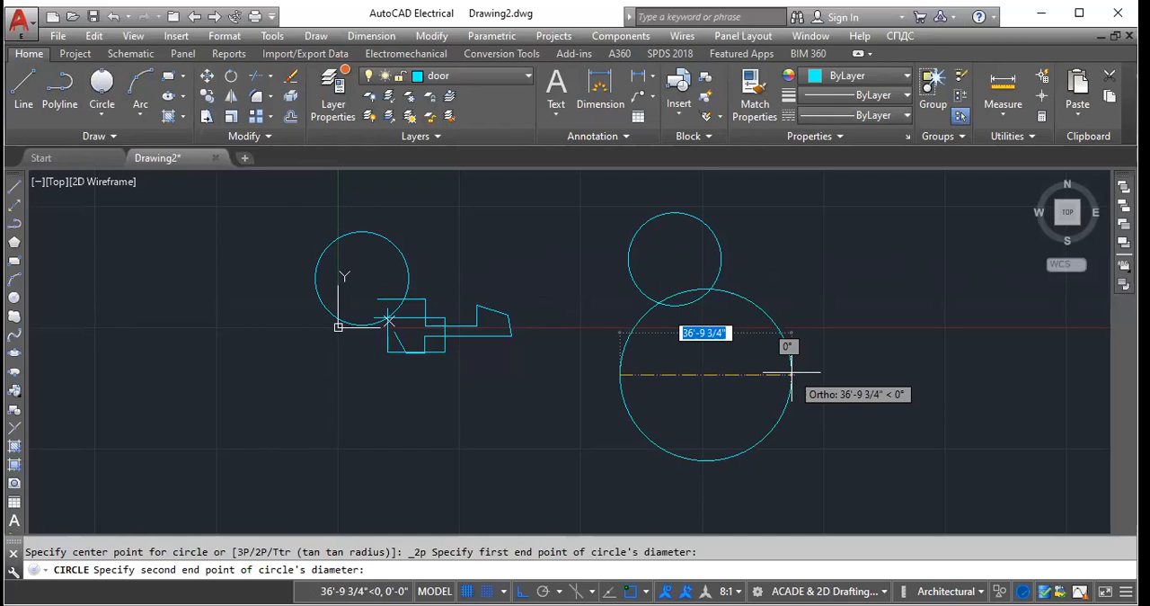
left_click(735, 372)
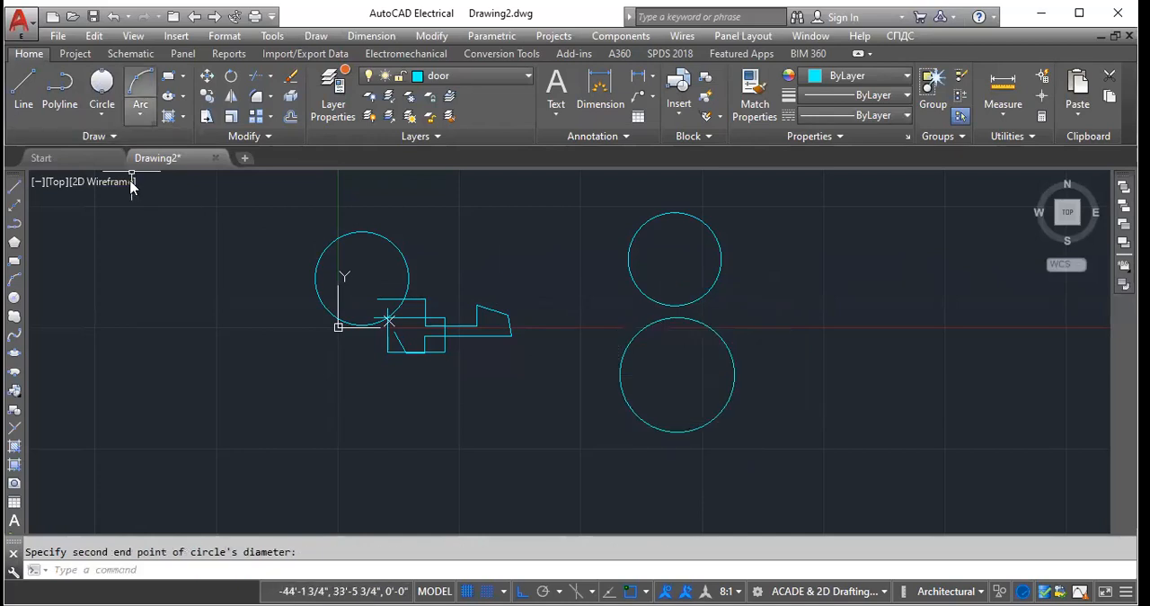
- Draw a Start, Center, End arc to the right of the two circles as a lower semicircle with a radius of about 33'-11"
left_click(140, 113)
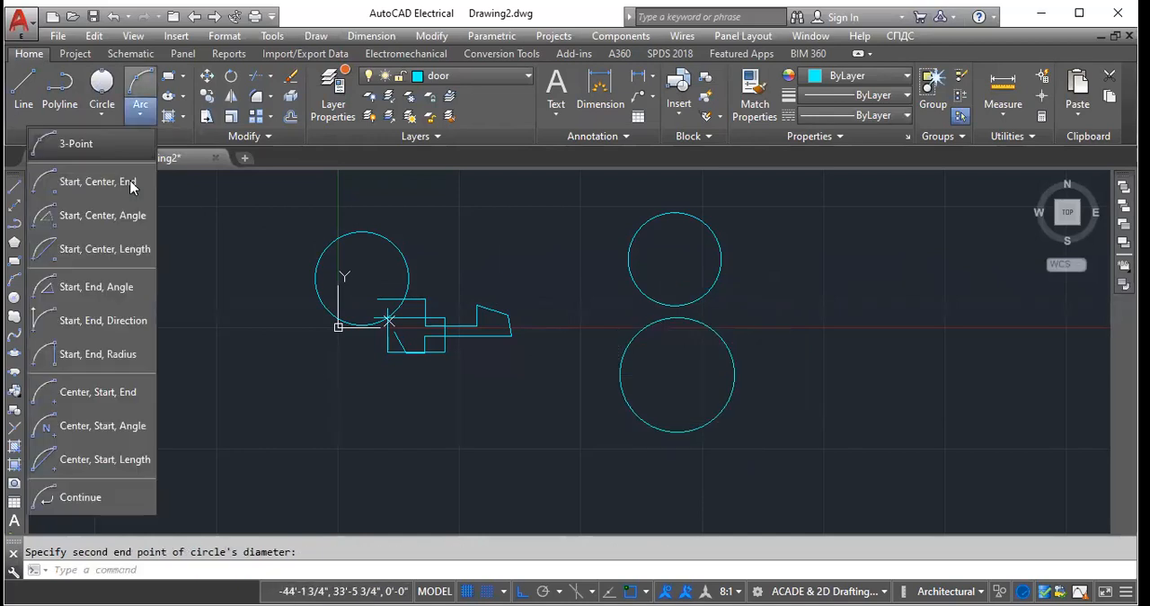
left_click(325, 210)
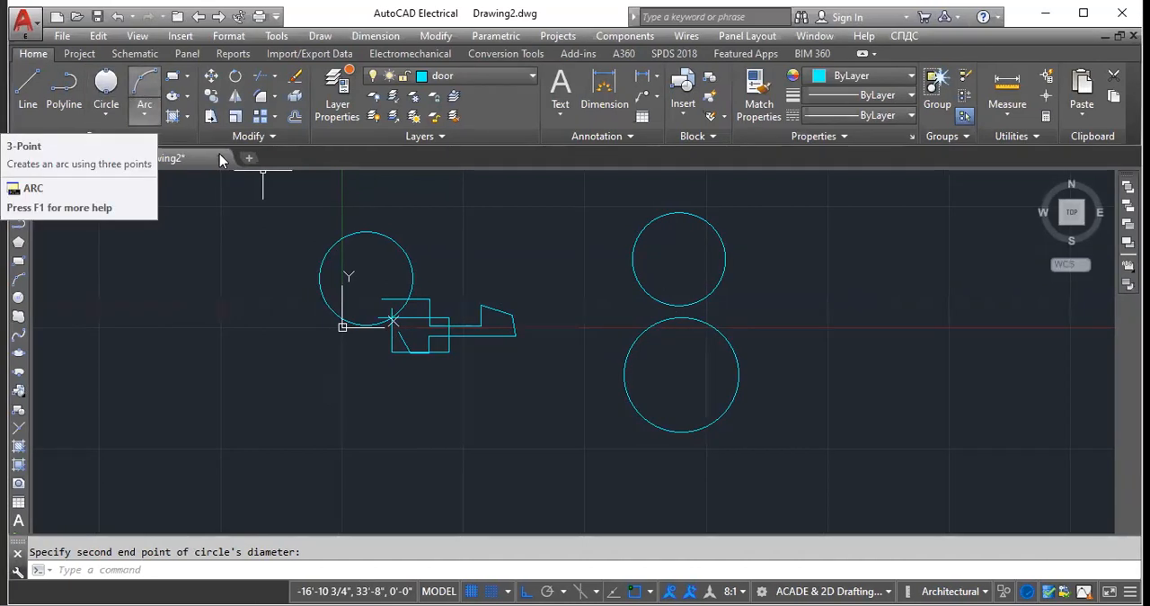
left_click(145, 113)
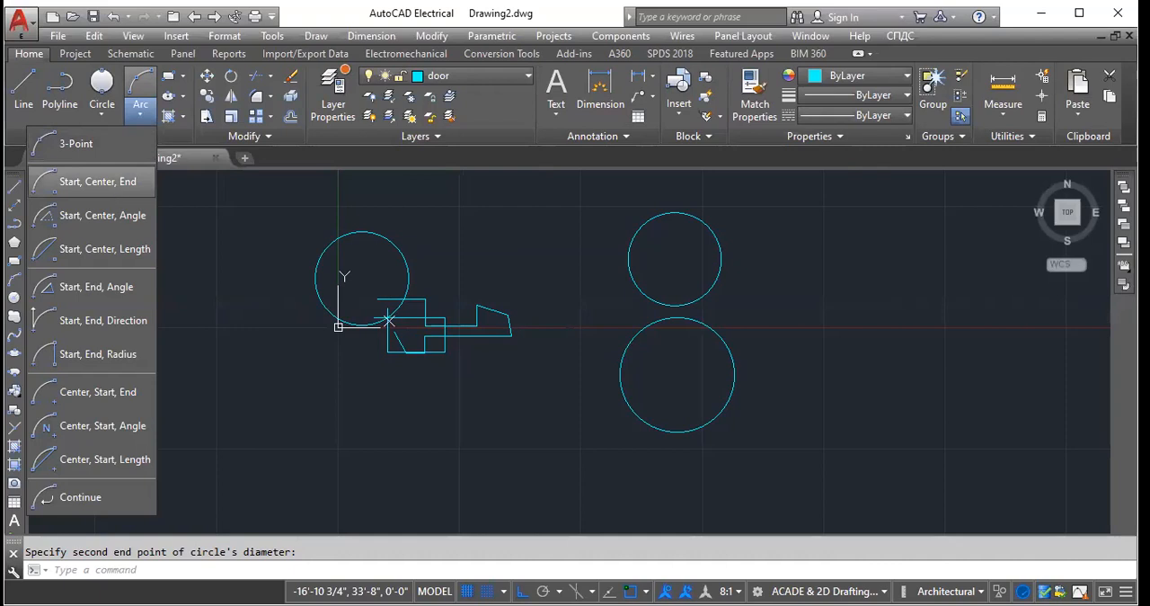
left_click(97, 182)
left_click(783, 296)
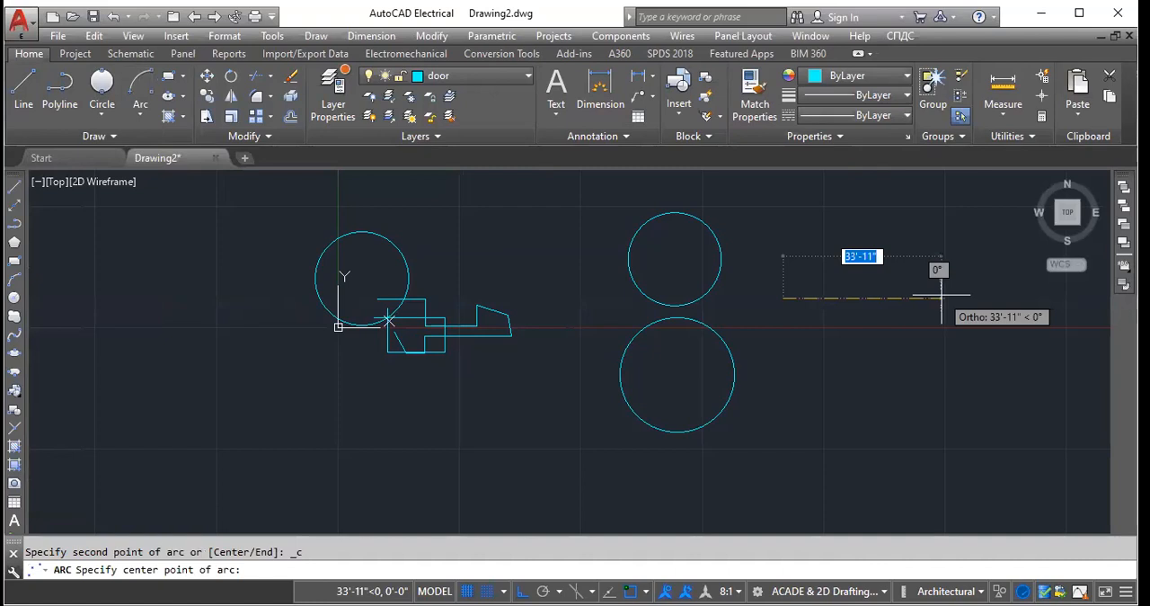
left_click(941, 296)
scroll(611, 293, "down", 5)
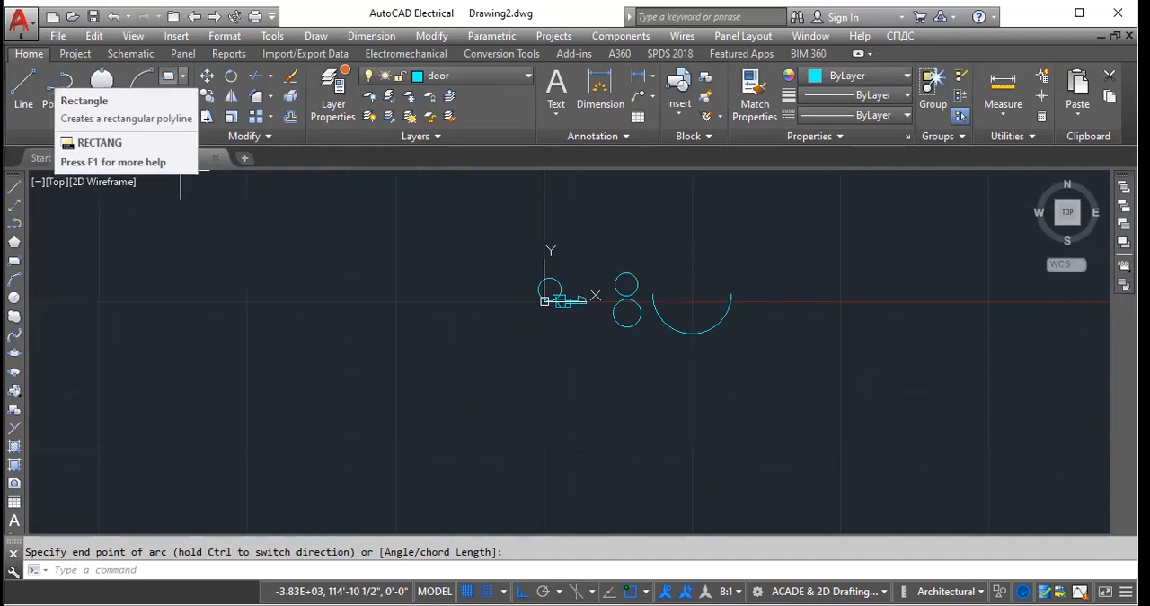
- Draw a rectangle 20' wide and 30' high, well to the left of the origin and above the X axis
left_click(182, 76)
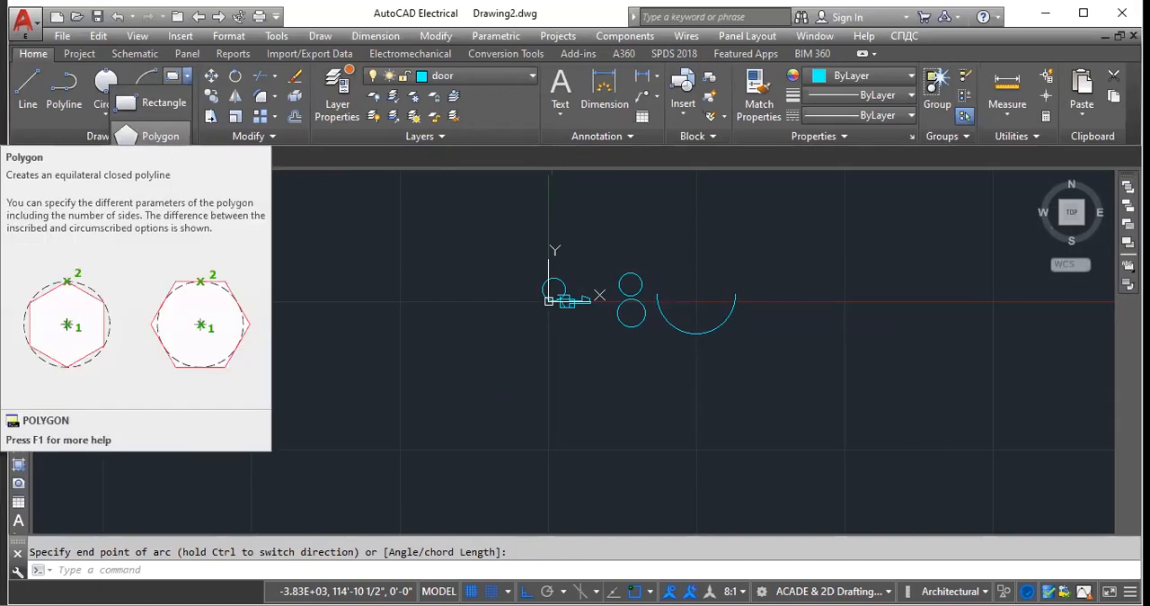
left_click(152, 103)
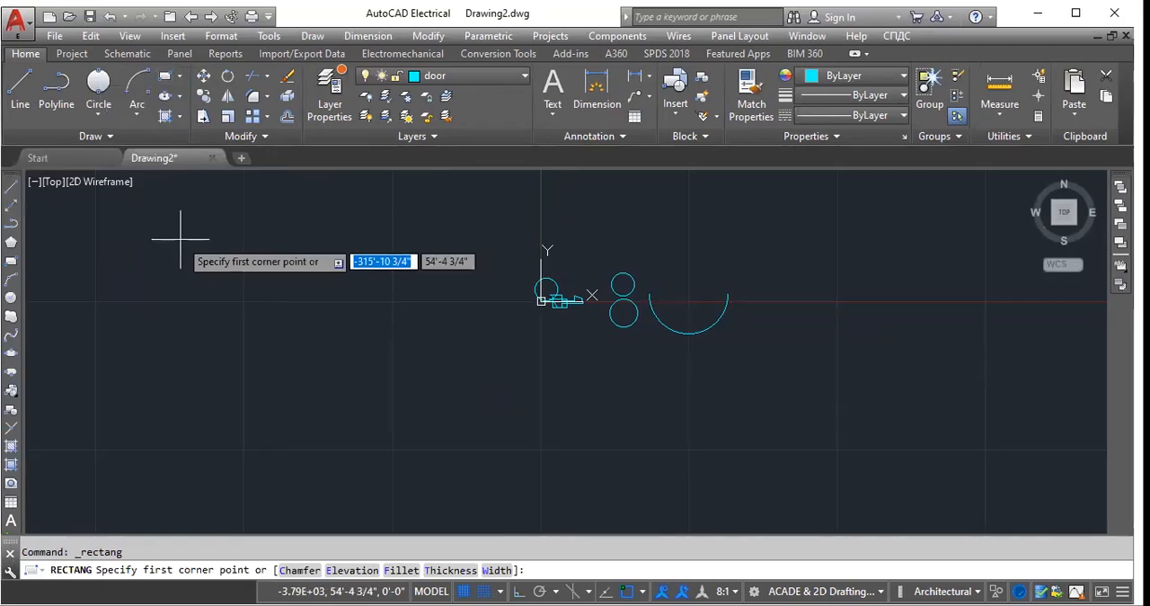
left_click(260, 243)
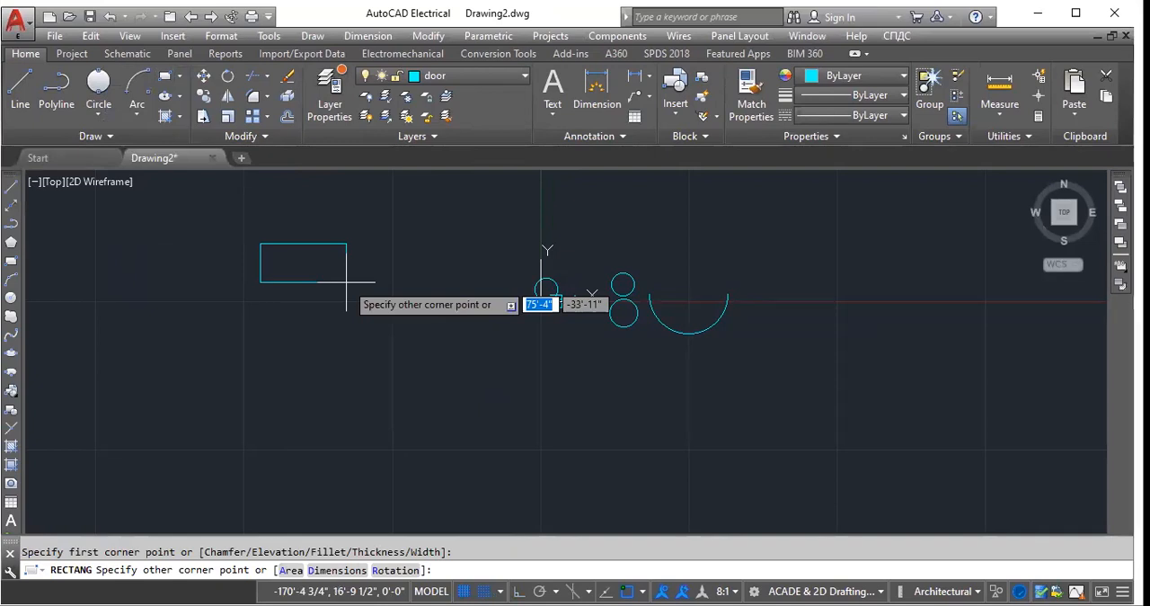
type("20'")
key("Tab")
type("30'")
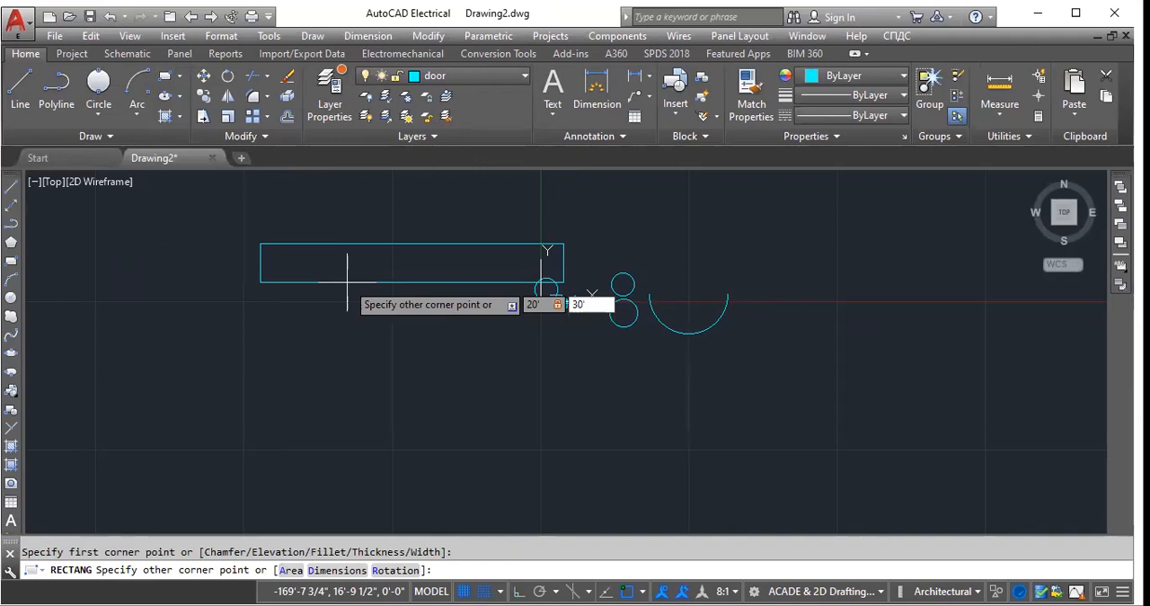
key("Return")
scroll(243, 217, "up", 5)
scroll(333, 213, "up", 2)
scroll(333, 213, "down", 5)
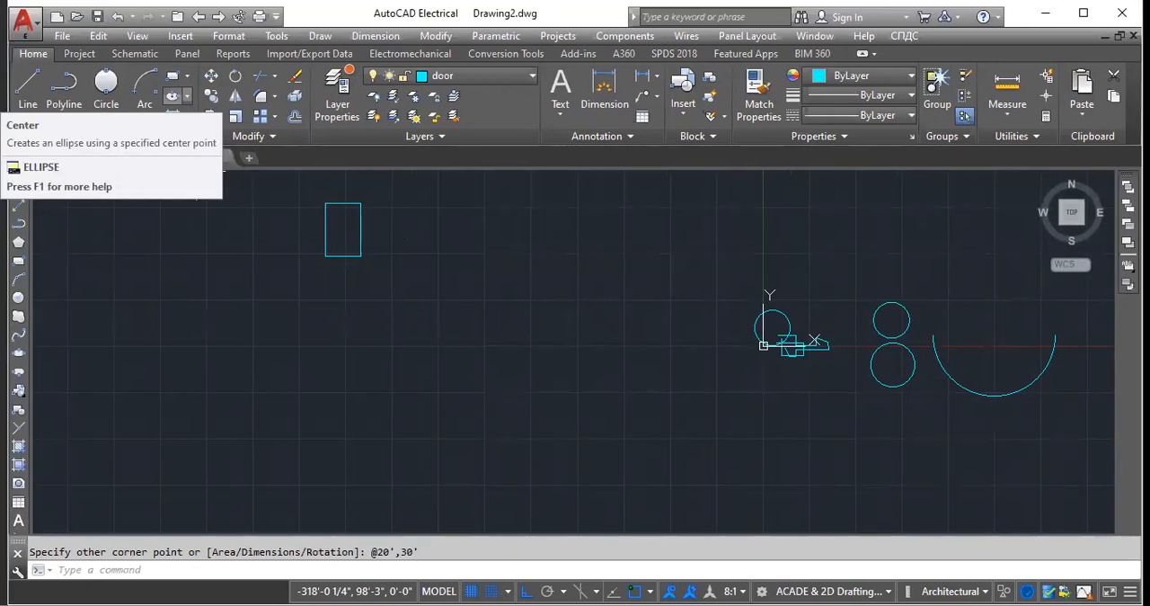
- Draw a wide horizontal ellipse by its centre and axes, overlapping the lower part of the 20' by 30' rectangle
left_click(187, 96)
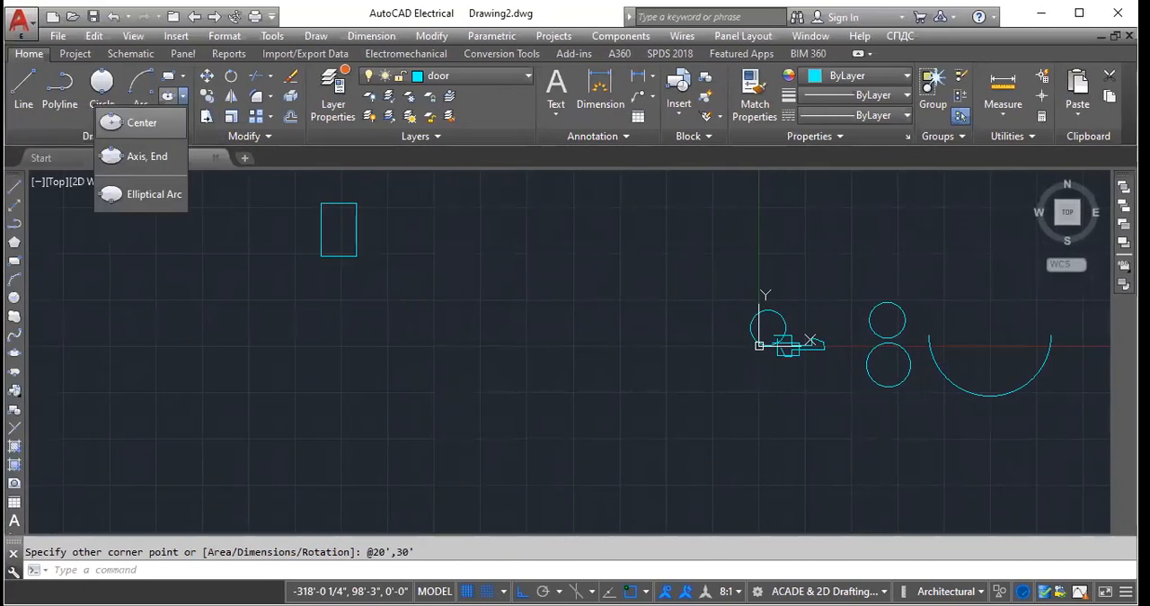
left_click(138, 124)
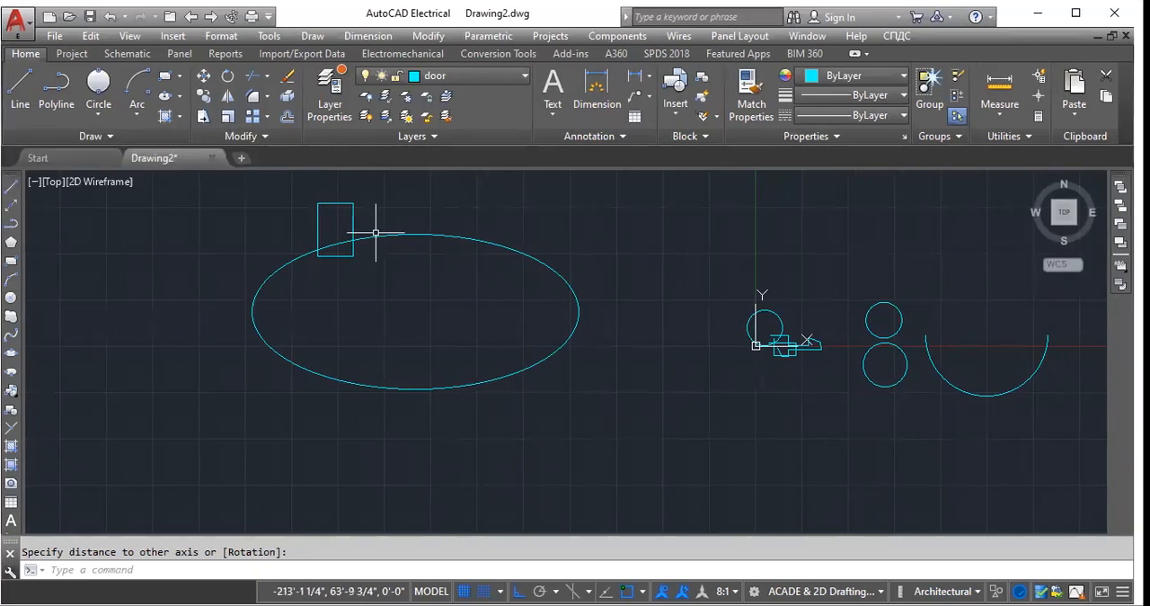
scroll(237, 318, "down", 2)
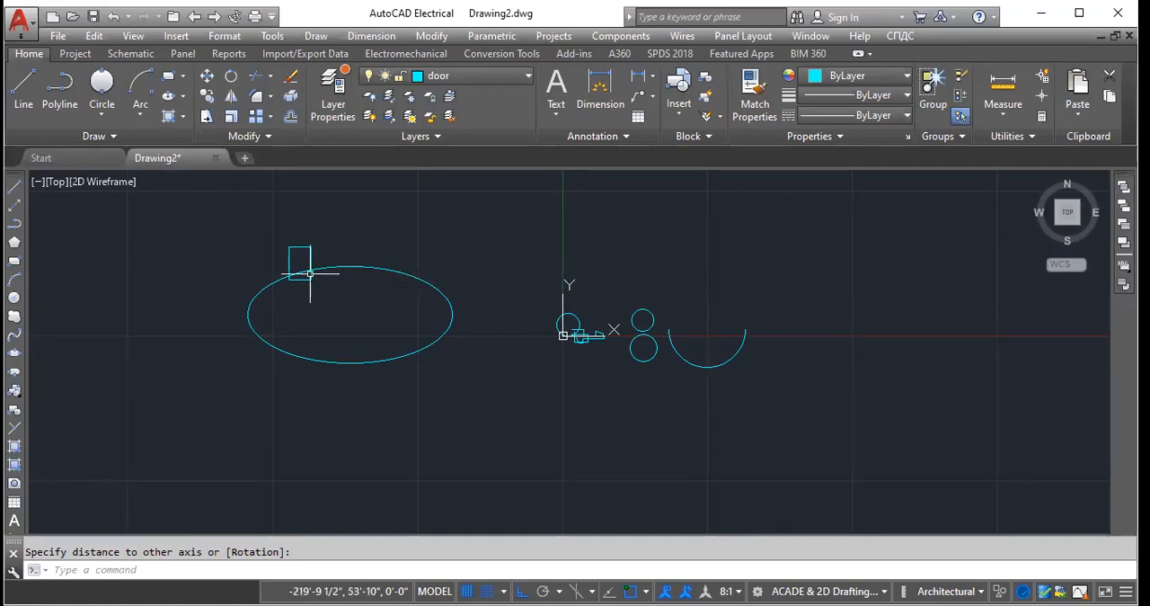
- Draw a large rectangle overlapping the ellipse's upper right part and offset it 1' inward
scroll(300, 261, "up", 8)
scroll(300, 259, "down", 5)
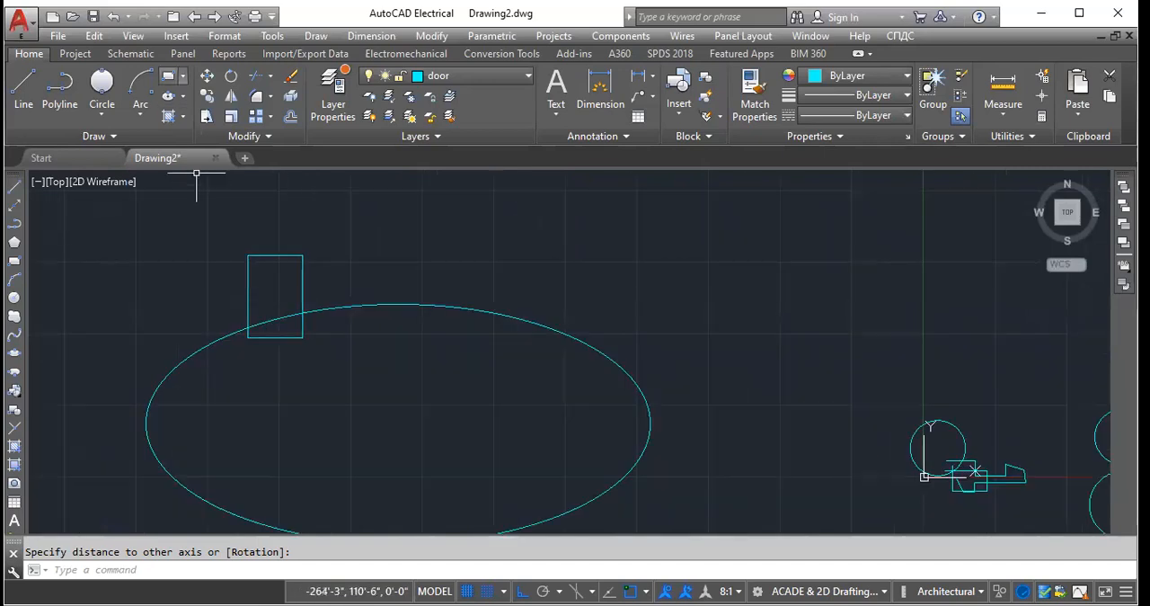
left_click(168, 75)
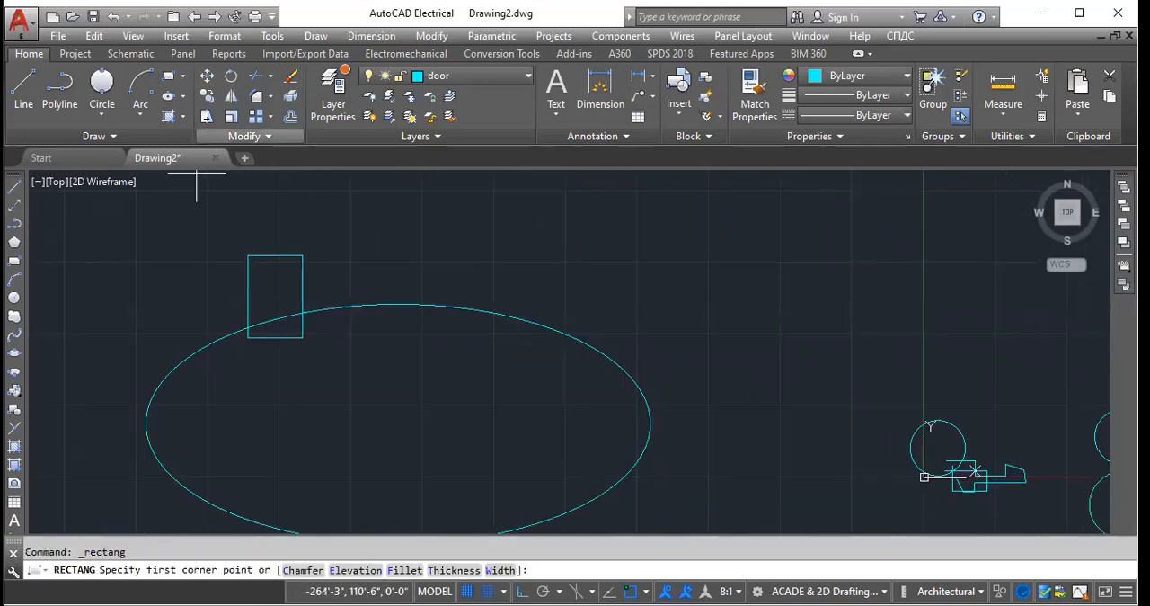
left_click(865, 354)
left_click(534, 214)
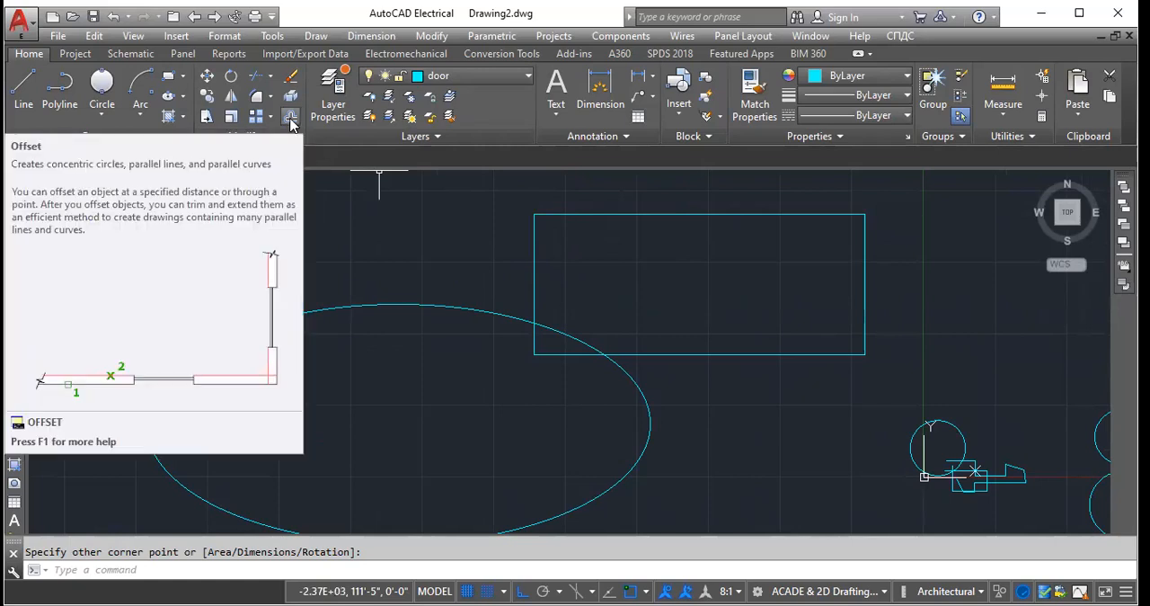
left_click(290, 118)
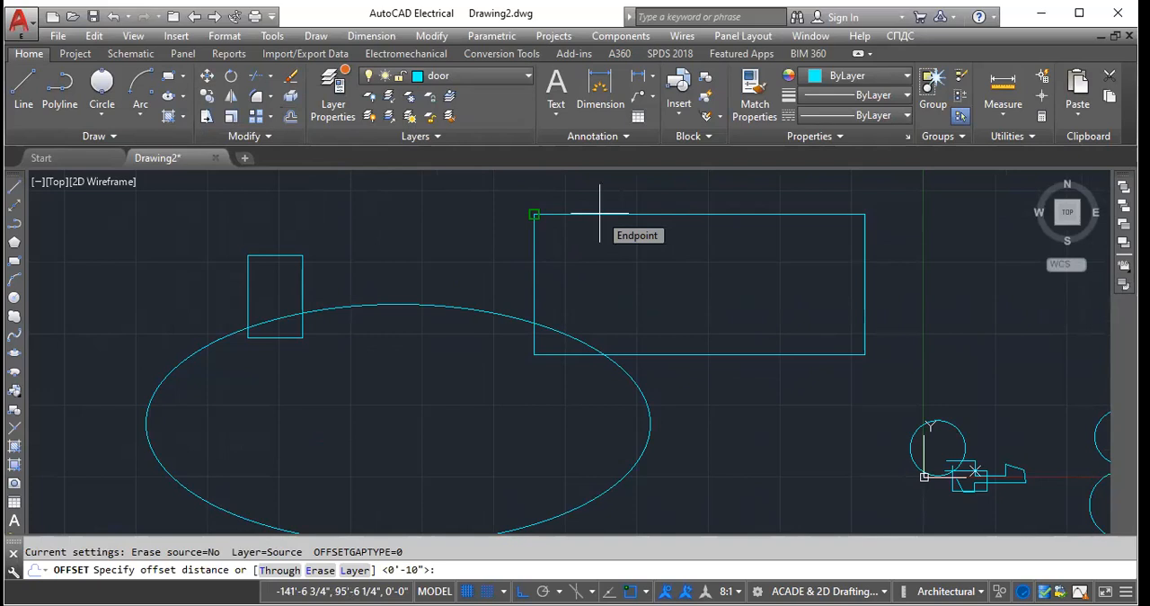
type("1'")
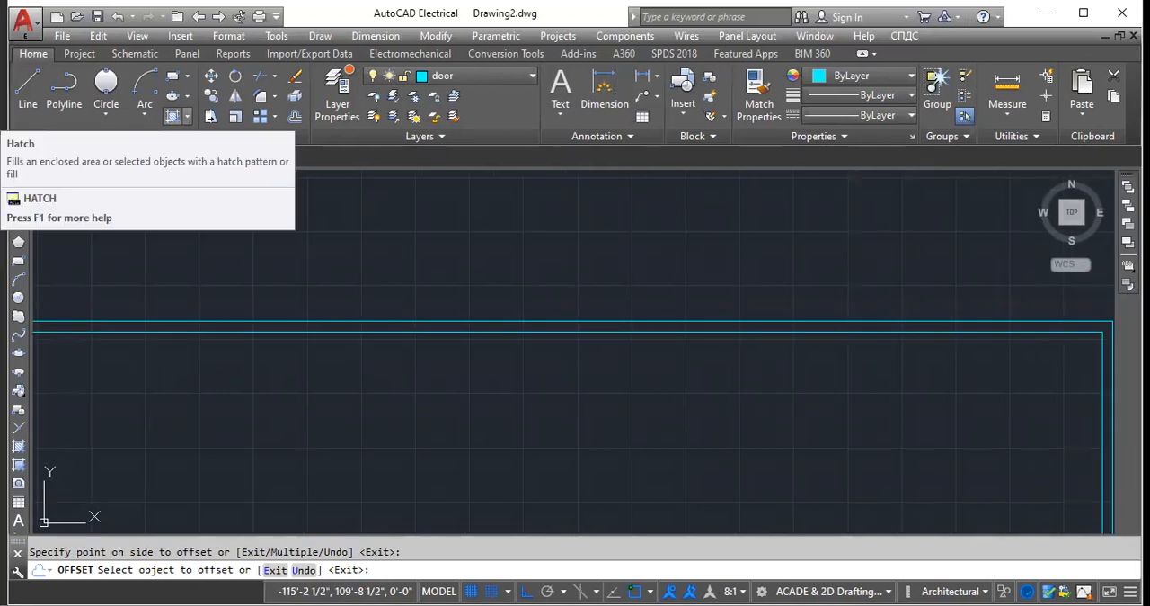
- Start a hatch and pick the narrow band between the large rectangle and its offset copy as the area
left_click(187, 116)
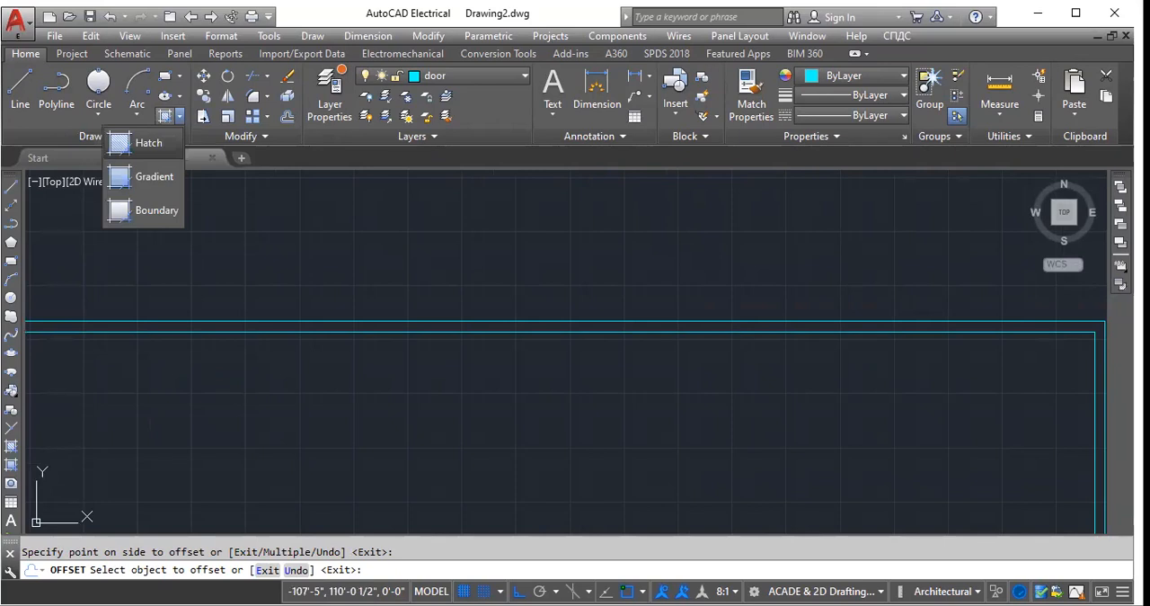
left_click(144, 142)
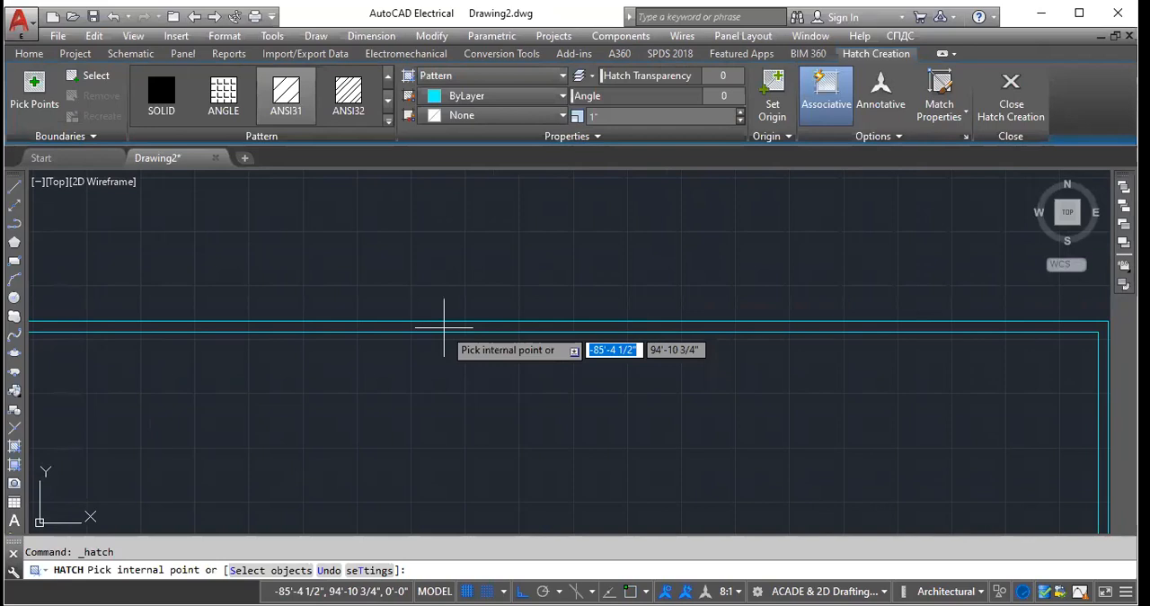
left_click(444, 328)
scroll(490, 293, "down", 3)
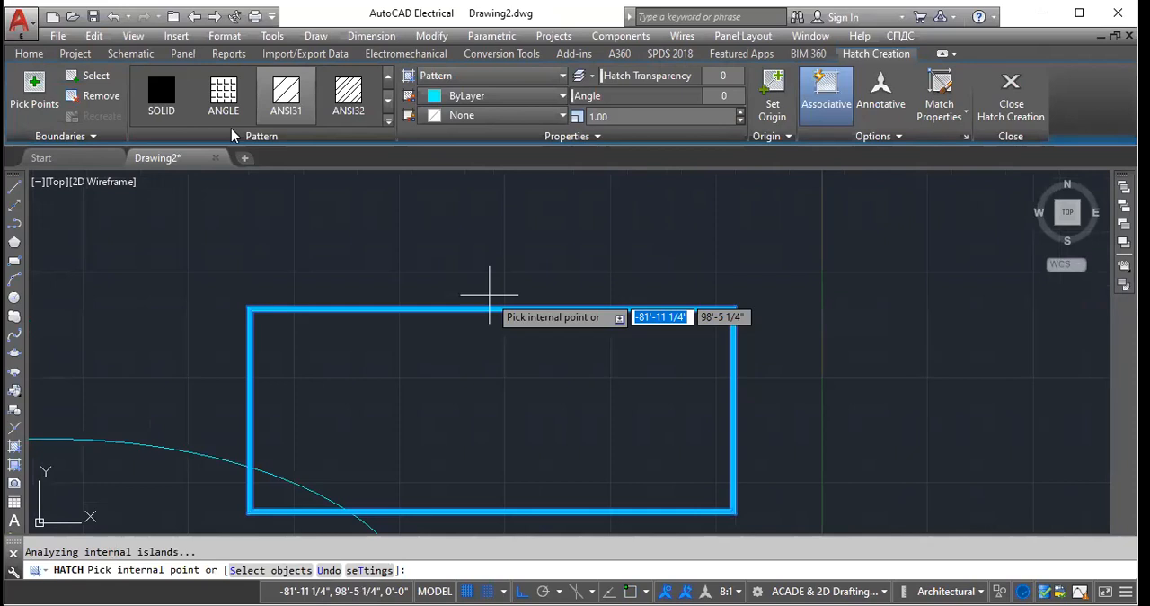
- Set the hatch pattern to AR-B816
left_click(386, 124)
left_click(164, 218)
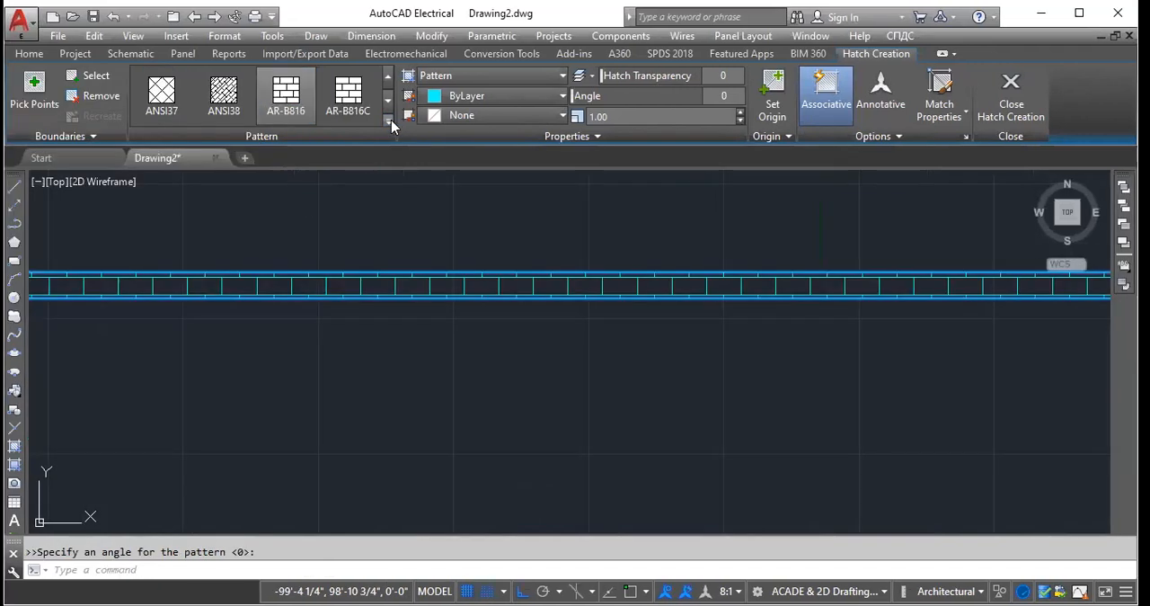
left_click(391, 120)
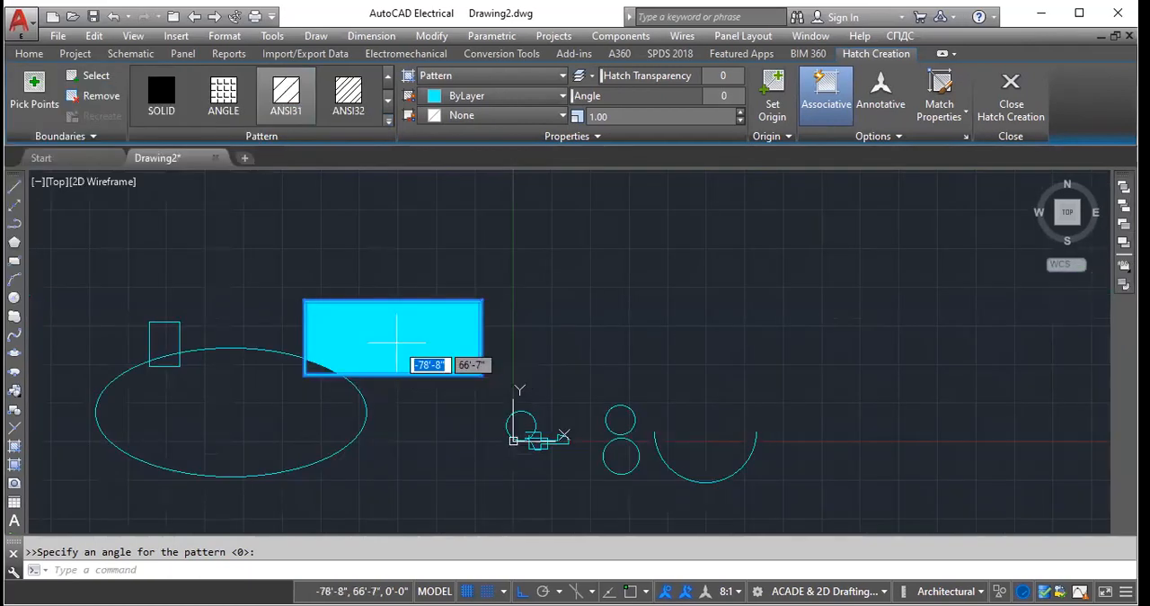
left_click(388, 123)
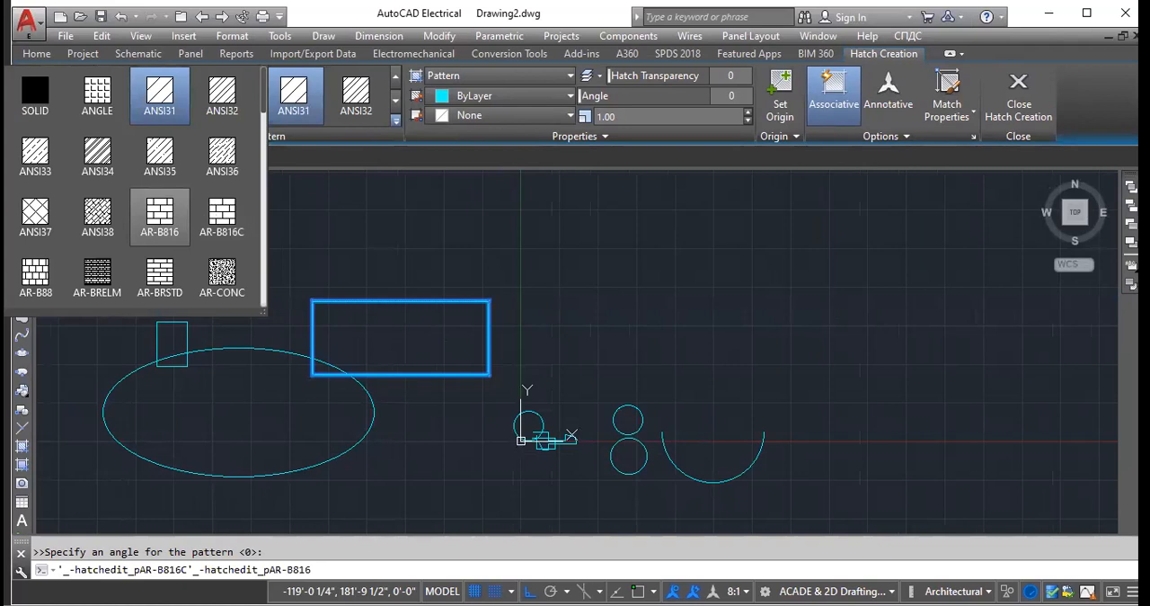
left_click(160, 216)
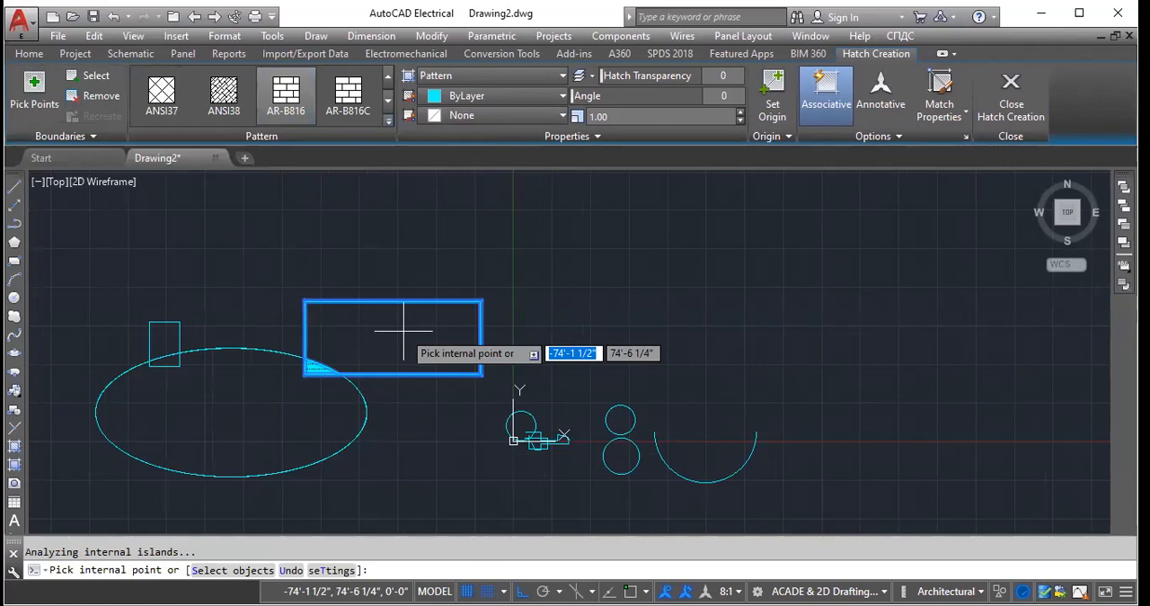
- Finish the AR-B816 hatch in the corner where the ellipse overlaps the large rectangle and check it up close
left_click(404, 330)
scroll(342, 321, "up", 6)
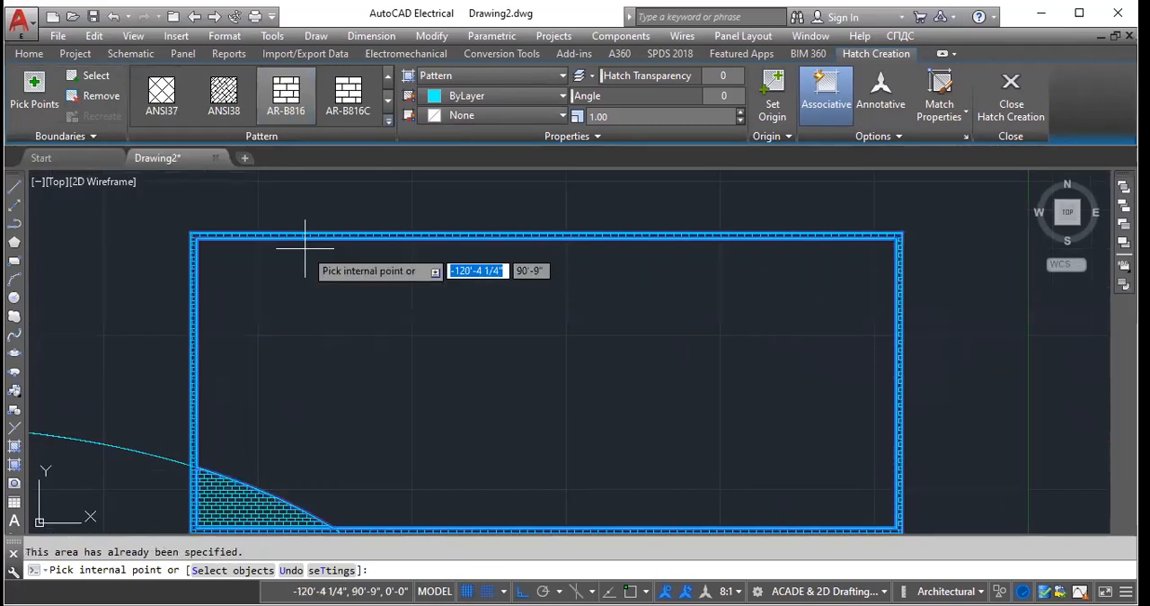
left_click(405, 333)
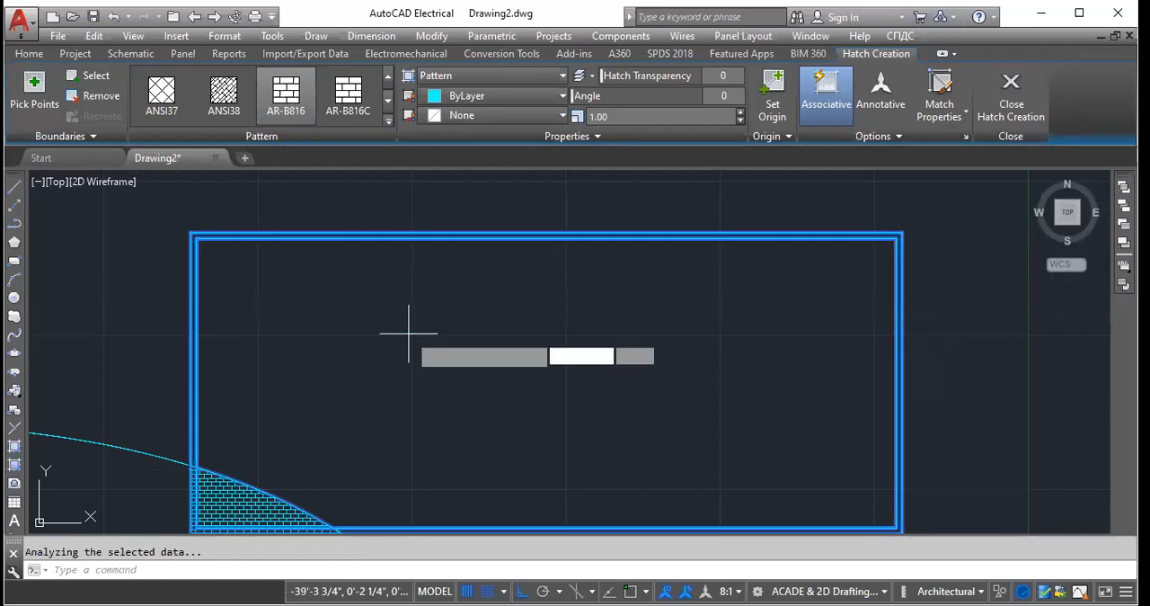
scroll(382, 373, "down", 8)
scroll(380, 377, "up", 6)
scroll(372, 327, "up", 2)
scroll(333, 248, "down", 2)
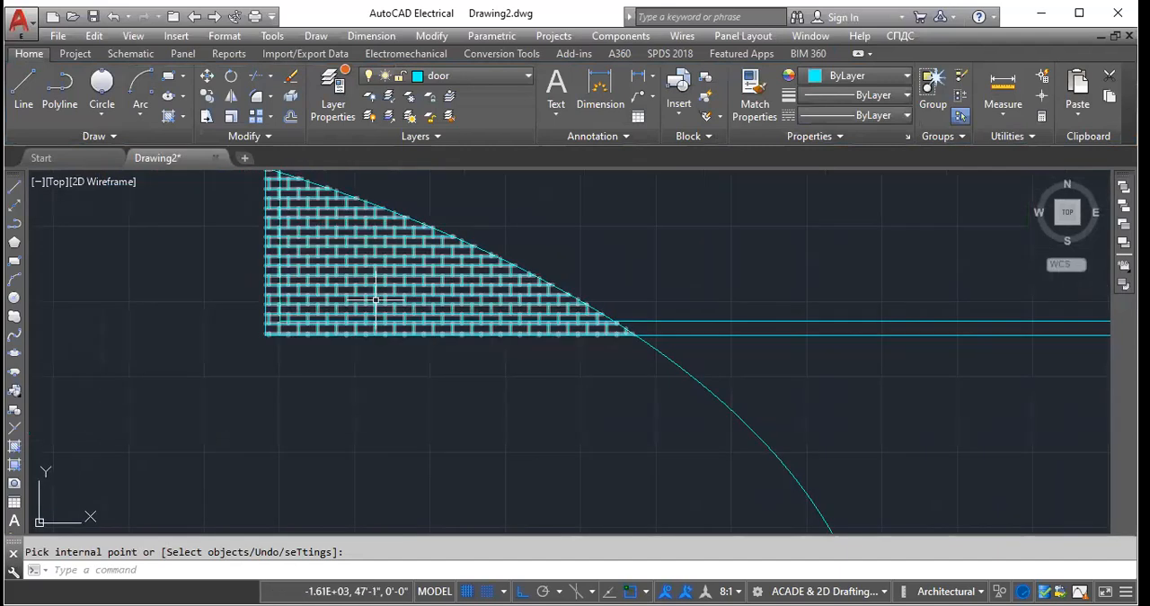
scroll(351, 265, "up", 4)
scroll(339, 278, "down", 4)
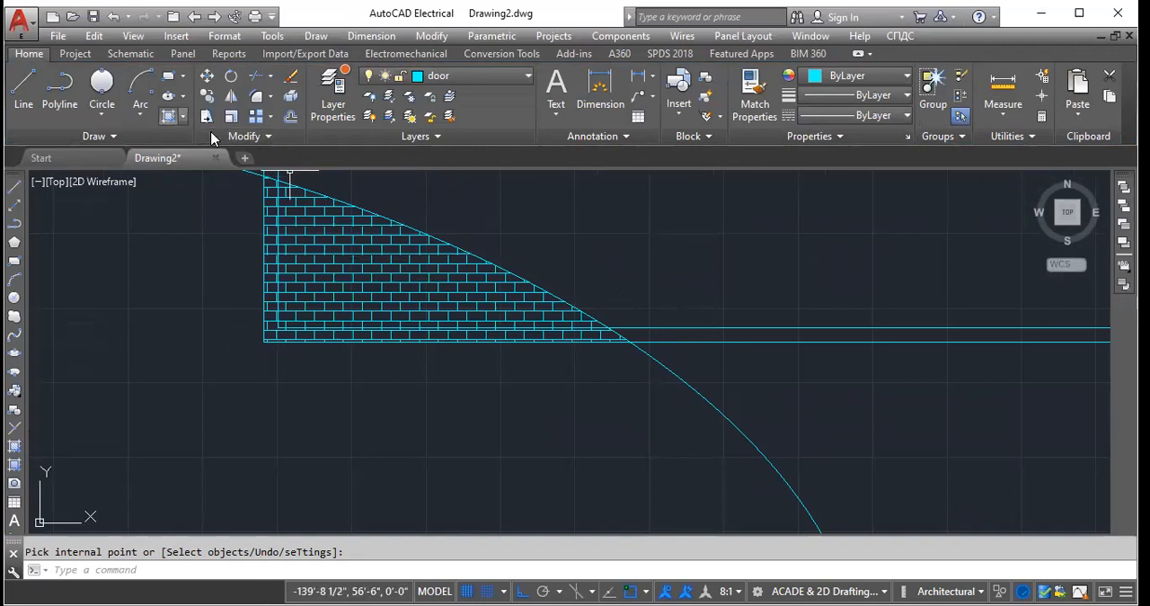
- Hatch the rest of the band between the large rectangle and its offset copy with the ANSI31 pattern
left_click(184, 117)
key("Return")
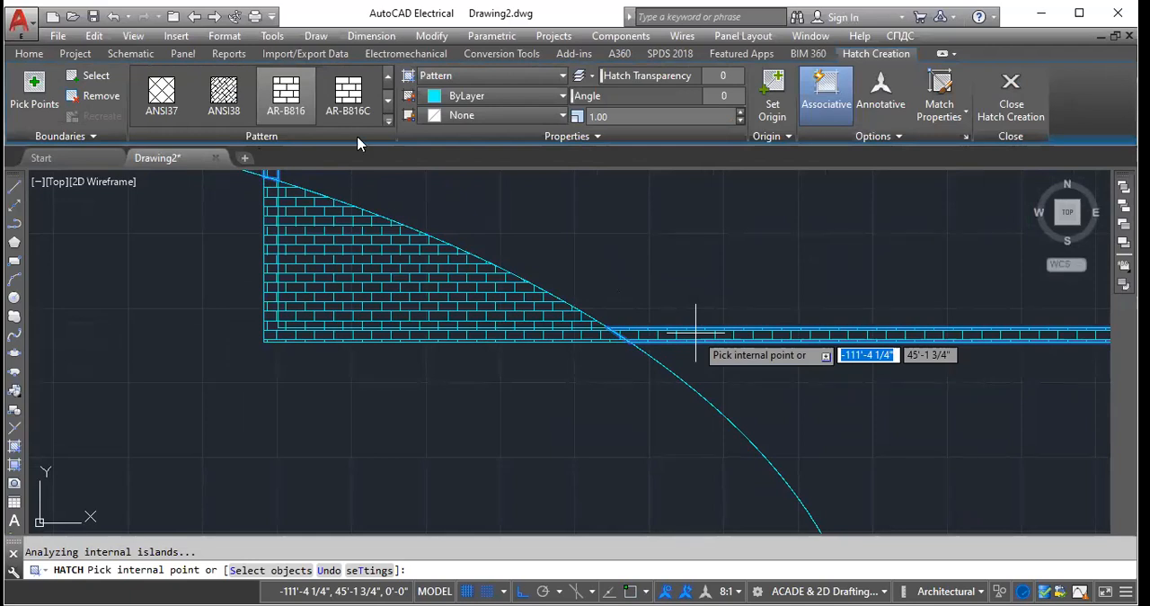
left_click(388, 121)
left_click(158, 97)
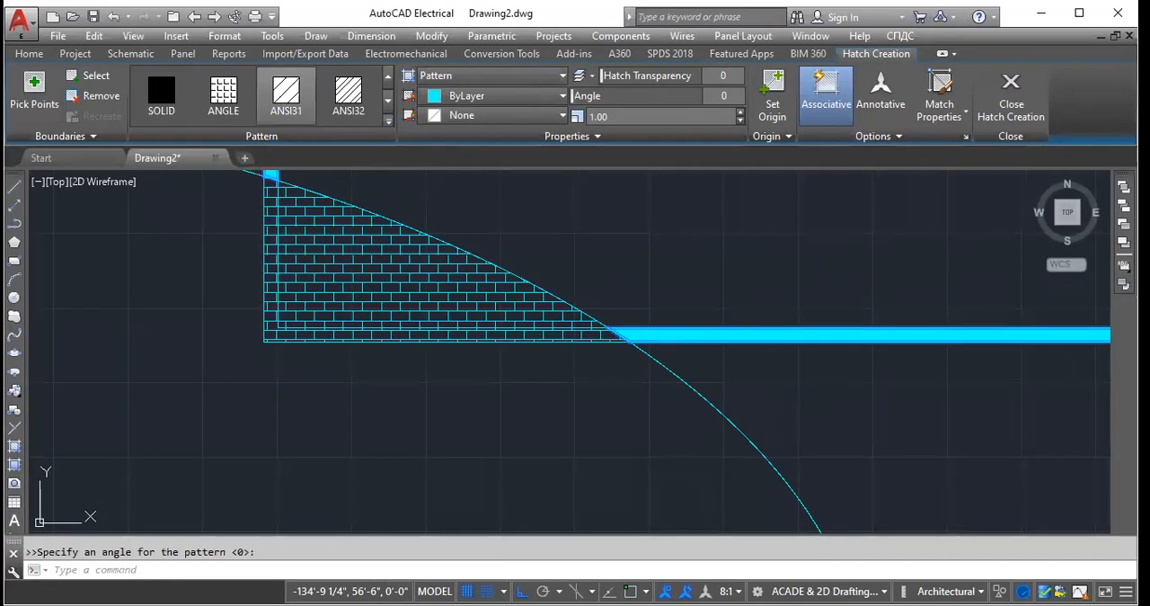
key("Return")
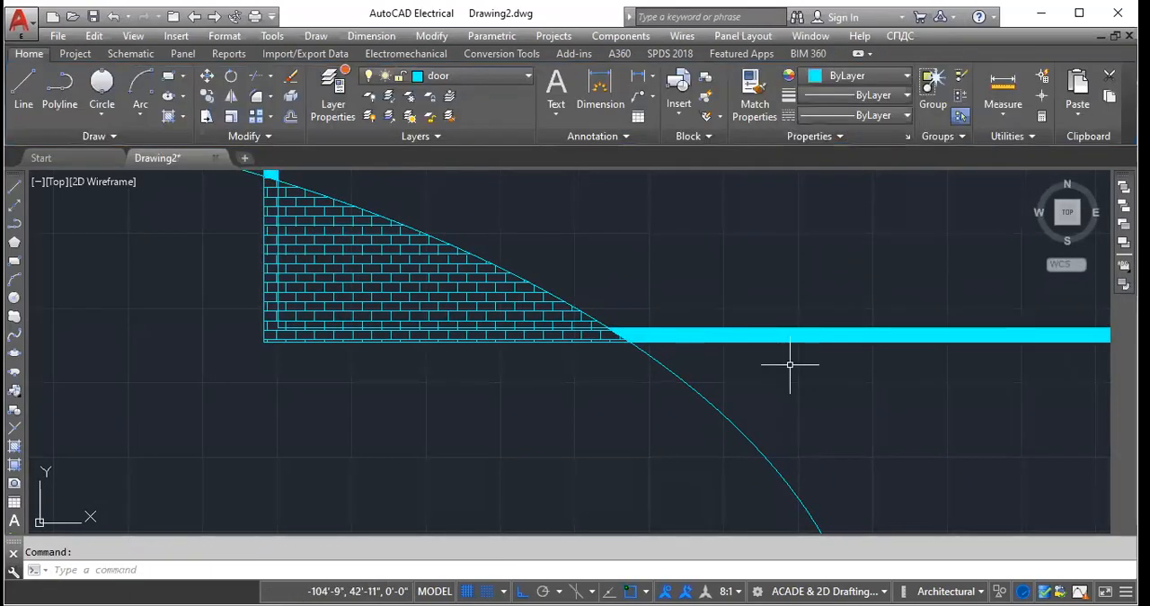
- Select the diagonal hatch in the rectangle's band and preview alternative patterns such as ANSI32
scroll(758, 314, "up", 10)
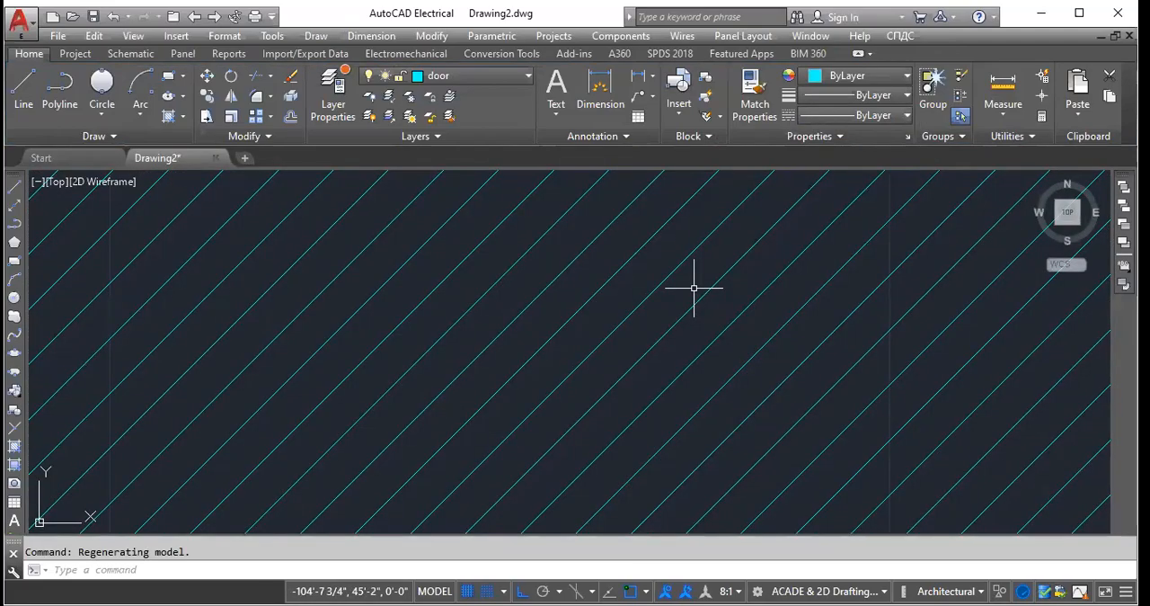
scroll(694, 287, "down", 5)
left_click(568, 287)
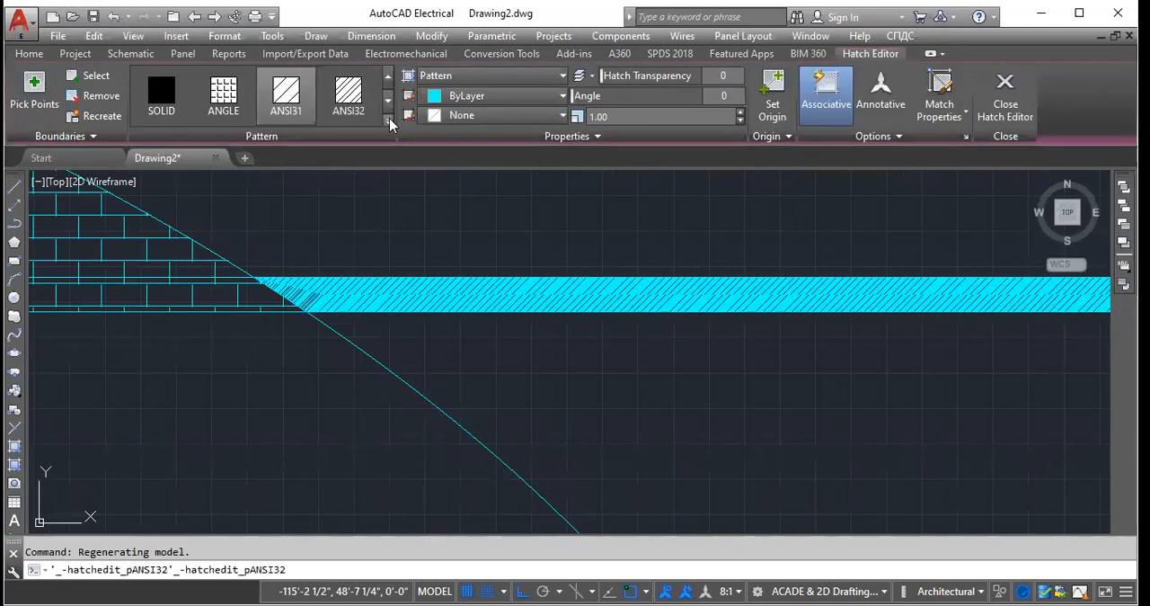
left_click(562, 77)
left_click(485, 128)
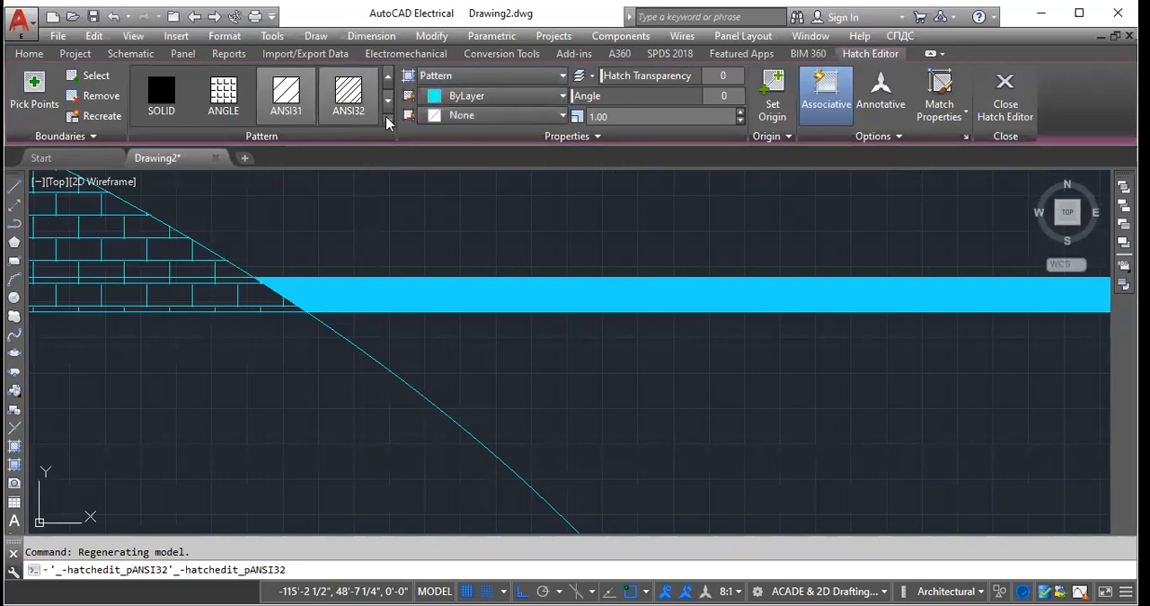
left_click(389, 122)
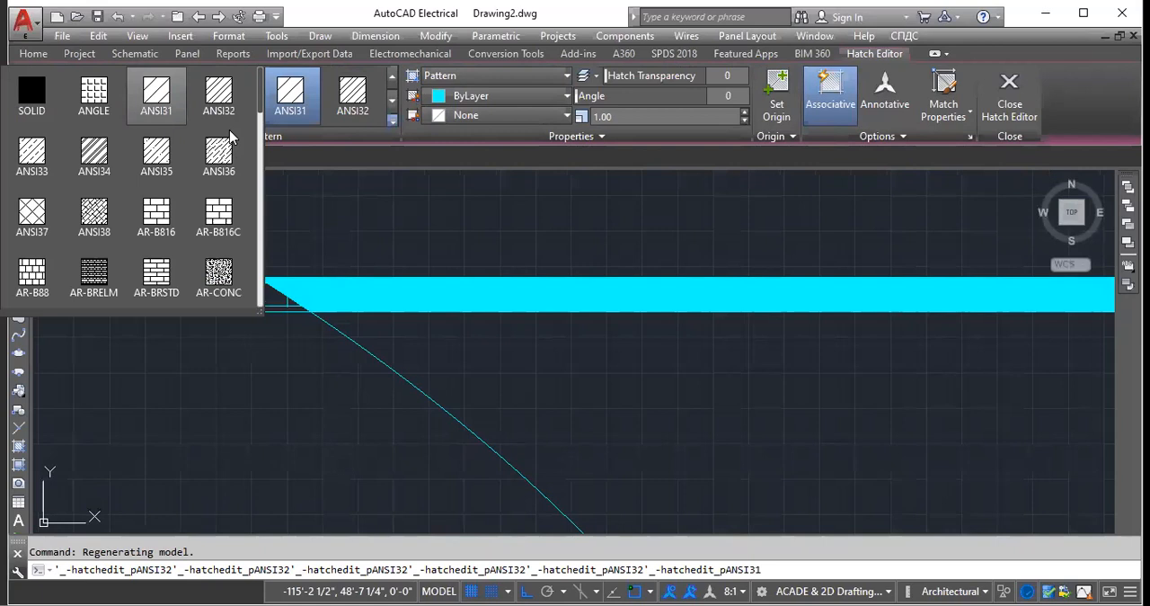
left_click(31, 95)
left_click(299, 105)
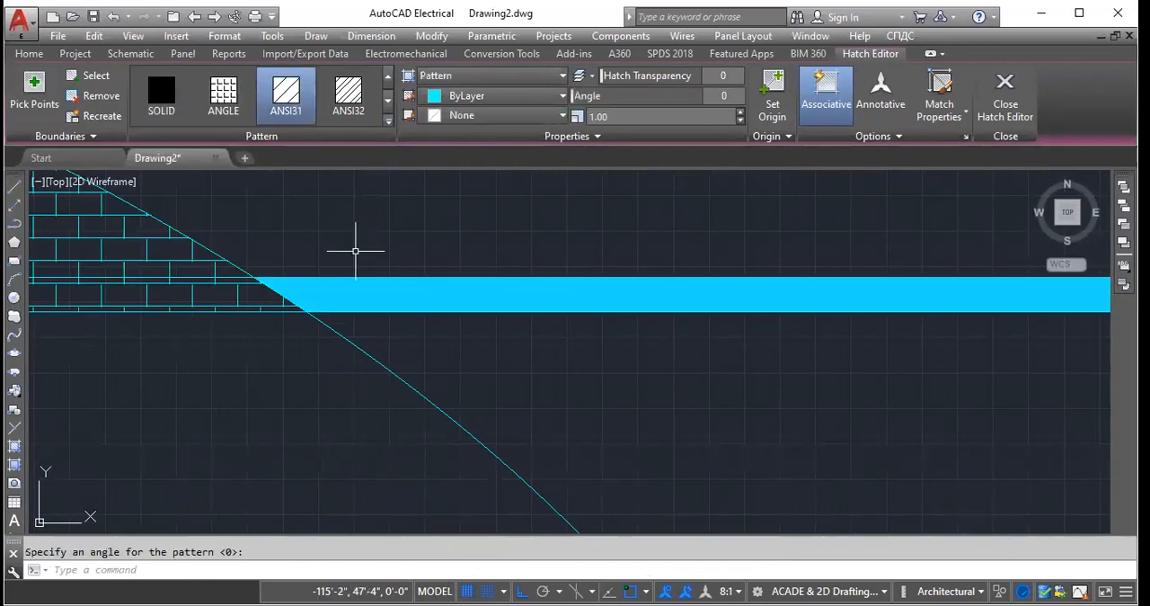
left_click(388, 123)
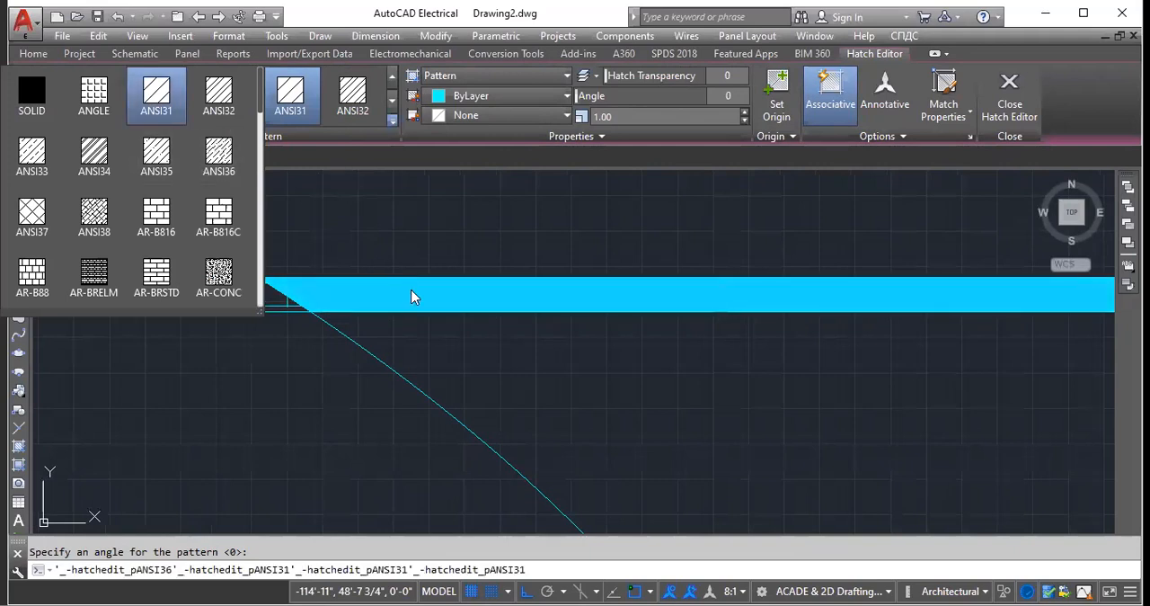
key("Escape")
key("Escape")
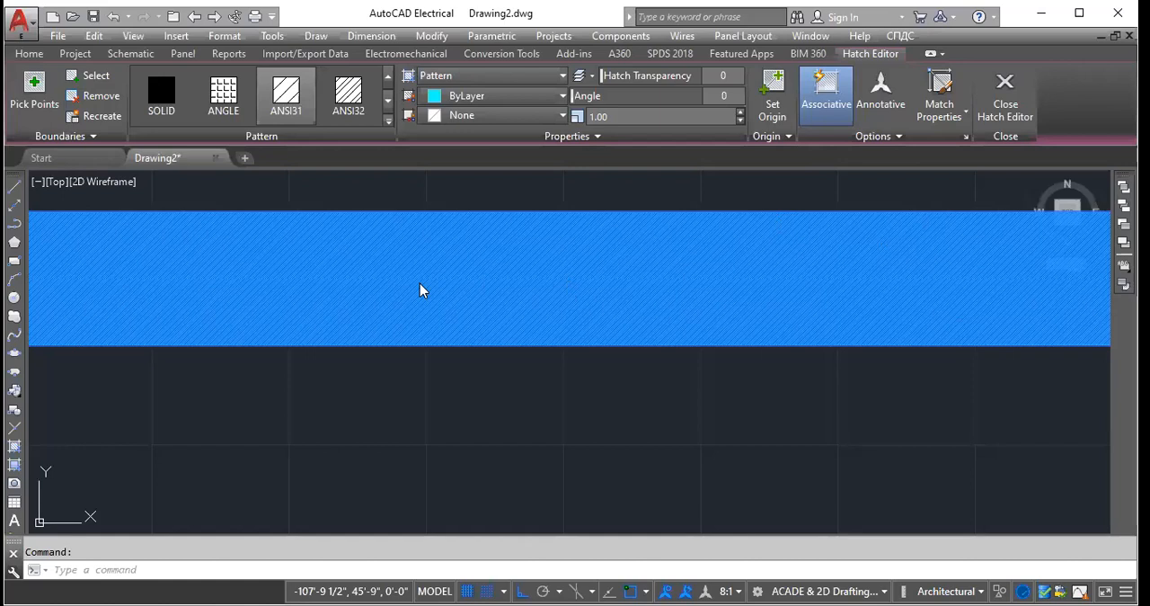
- Set the scale of the band's ANSI31 hatch to 27 and leave hatch editing
double_click(553, 245)
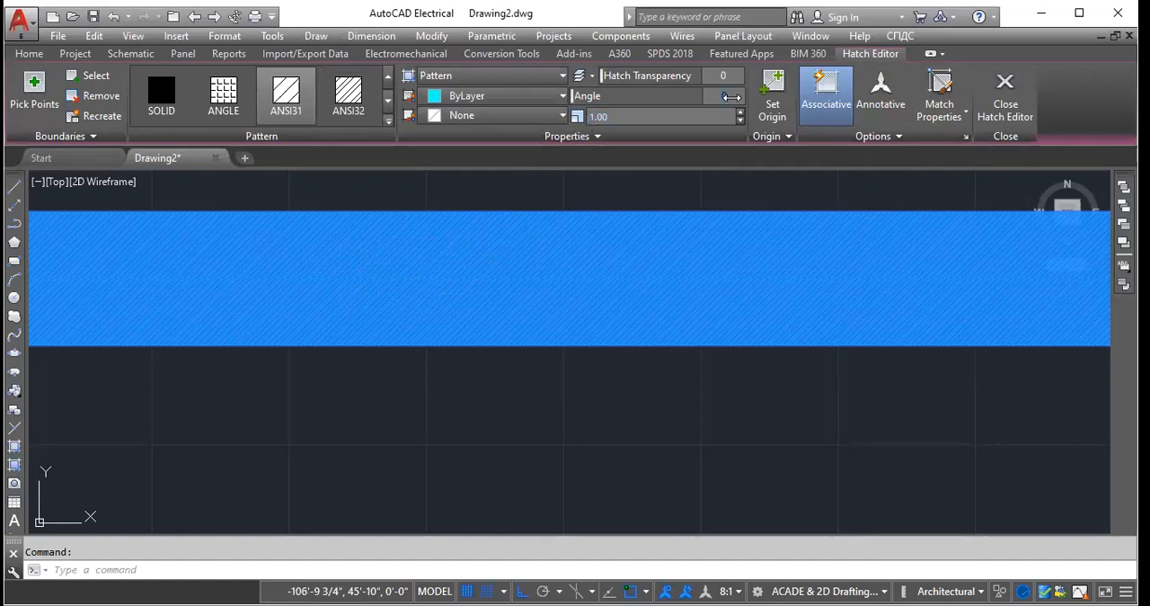
scroll(694, 117, "up", 3)
scroll(694, 117, "up", 10)
scroll(694, 118, "up", 10)
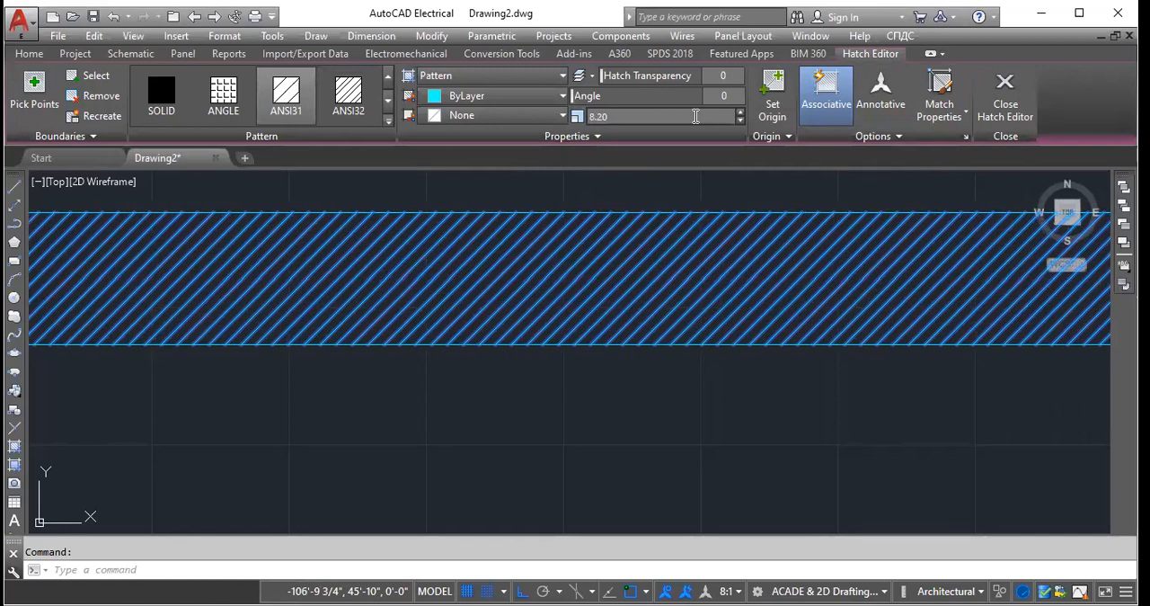
scroll(695, 117, "up", 8)
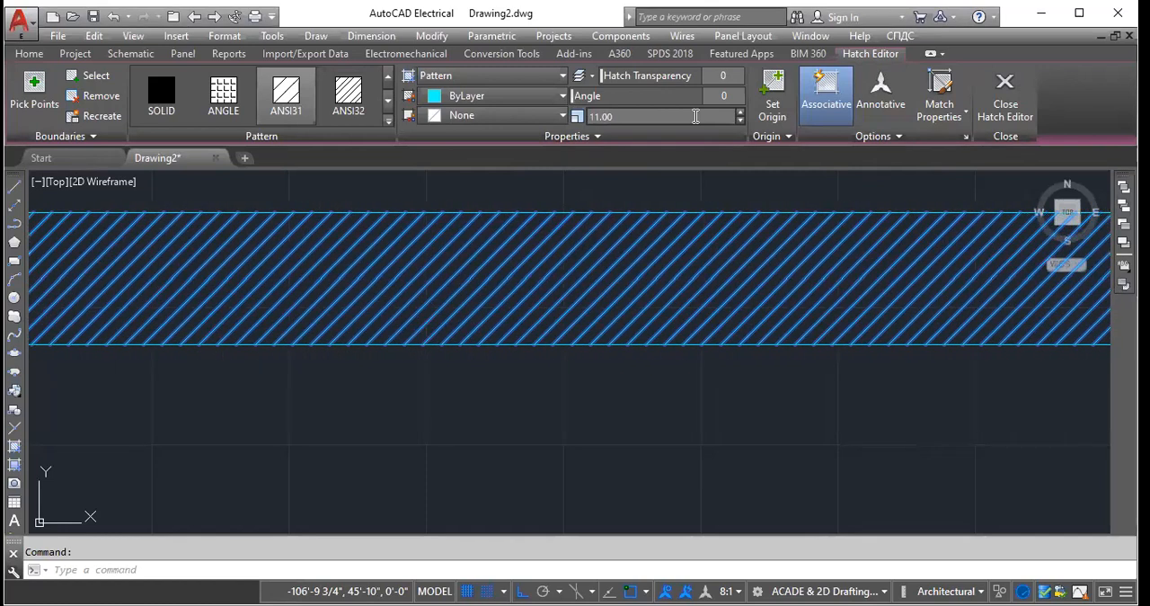
scroll(696, 117, "up", 10)
scroll(696, 117, "up", 4)
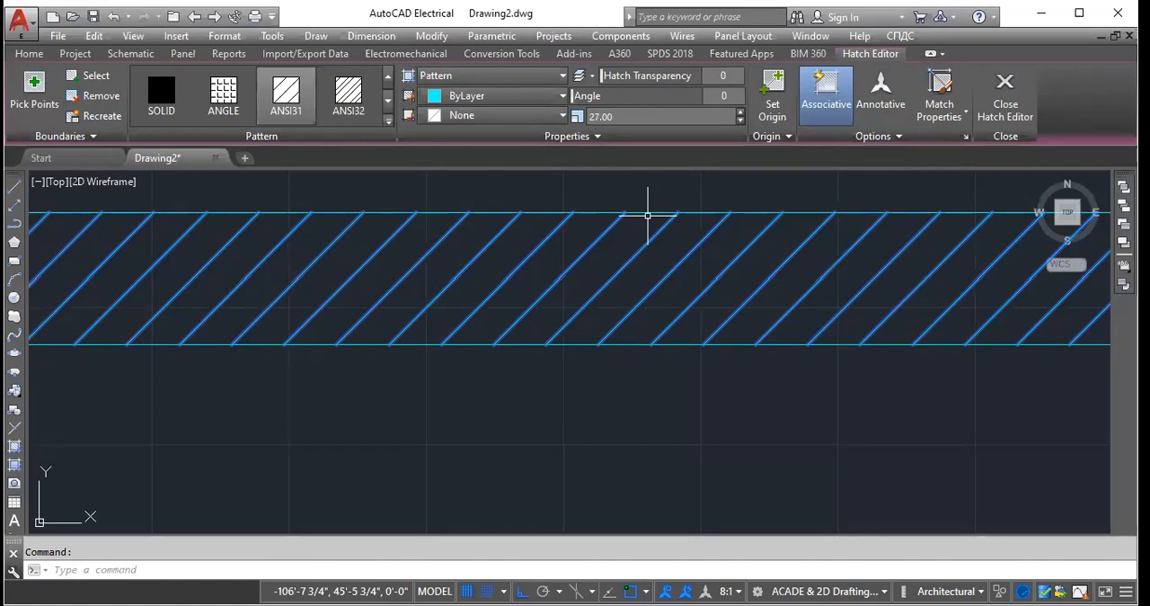
double_click(648, 216)
left_click(1021, 176)
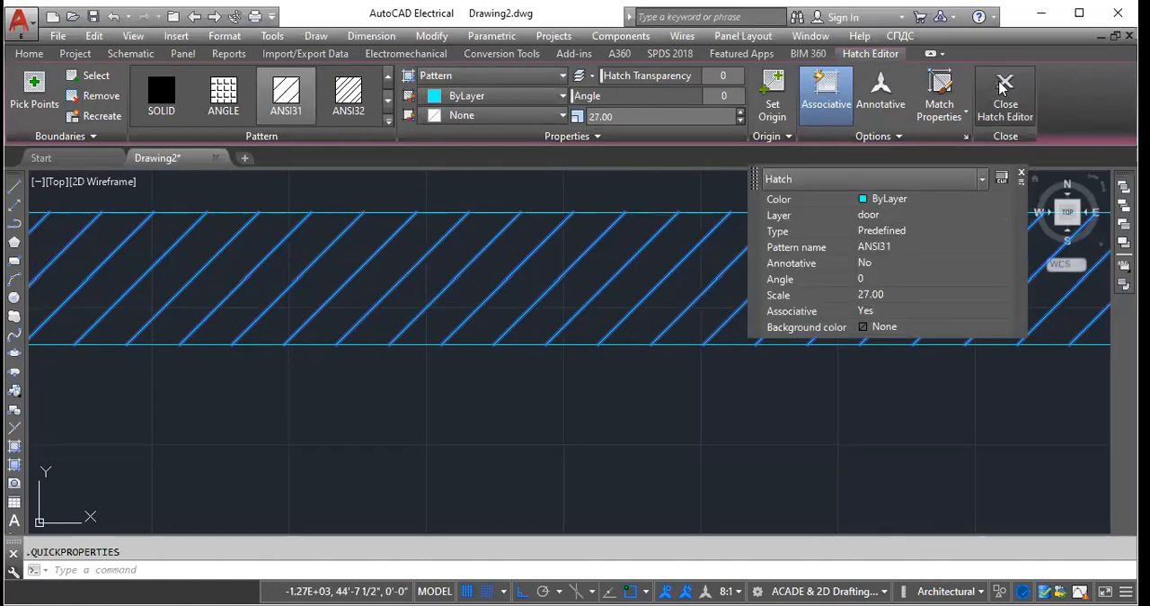
key("Escape")
- Examine the rescaled ANSI31 hatch around the large rectangle's band and beside the brick-patterned corner
scroll(599, 306, "down", 10)
scroll(532, 310, "up", 4)
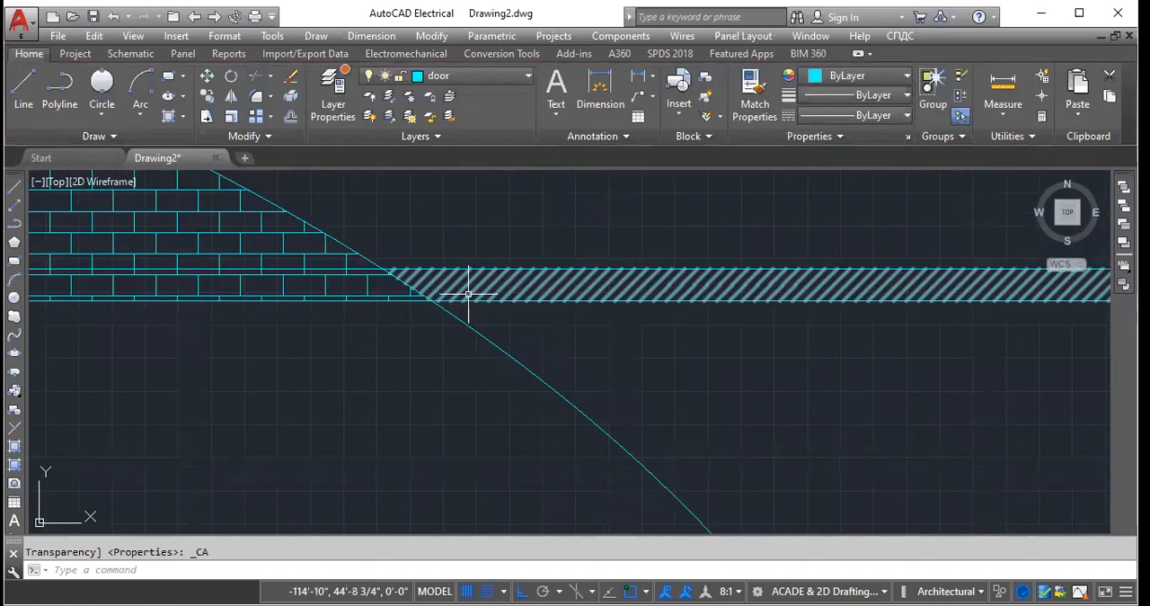
scroll(279, 304, "down", 9)
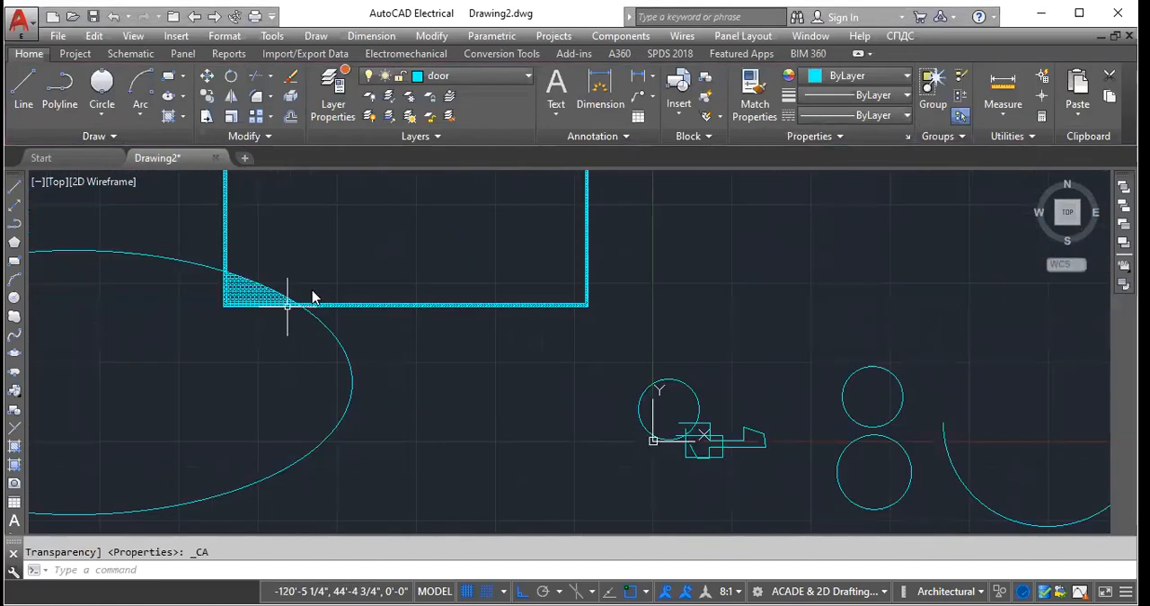
scroll(365, 318, "down", 3)
scroll(354, 266, "up", 7)
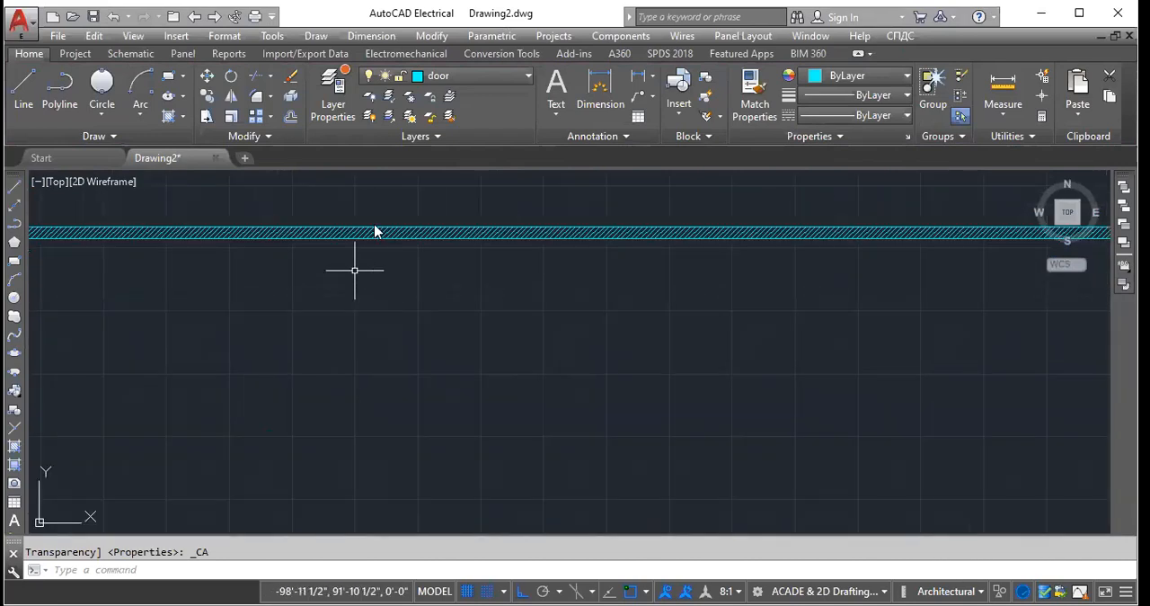
scroll(375, 236, "down", 3)
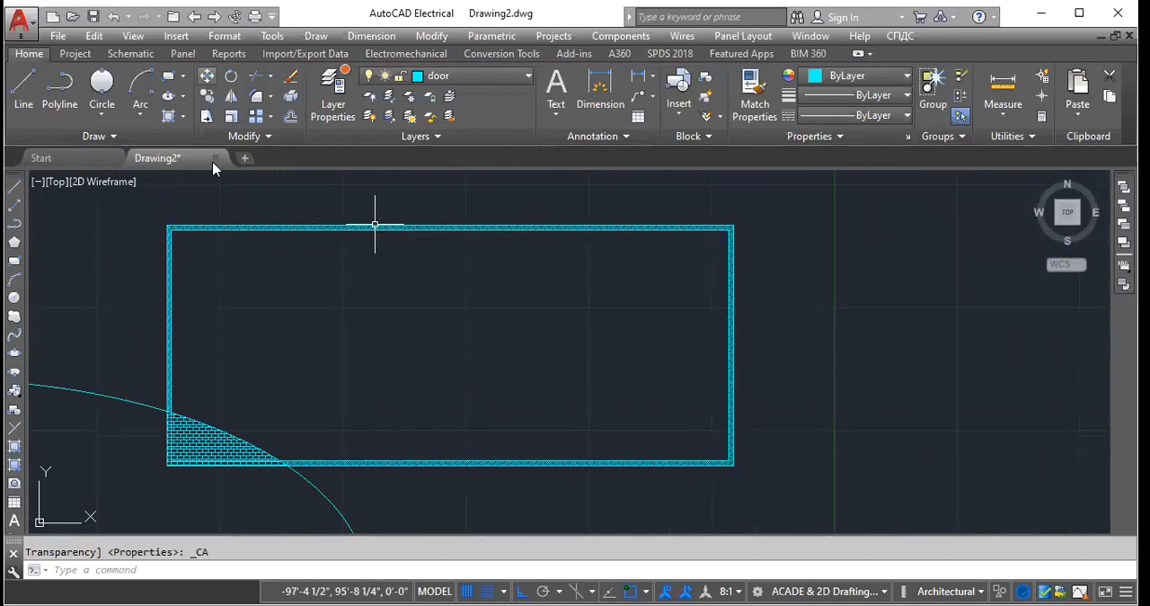
scroll(246, 188, "down", 6)
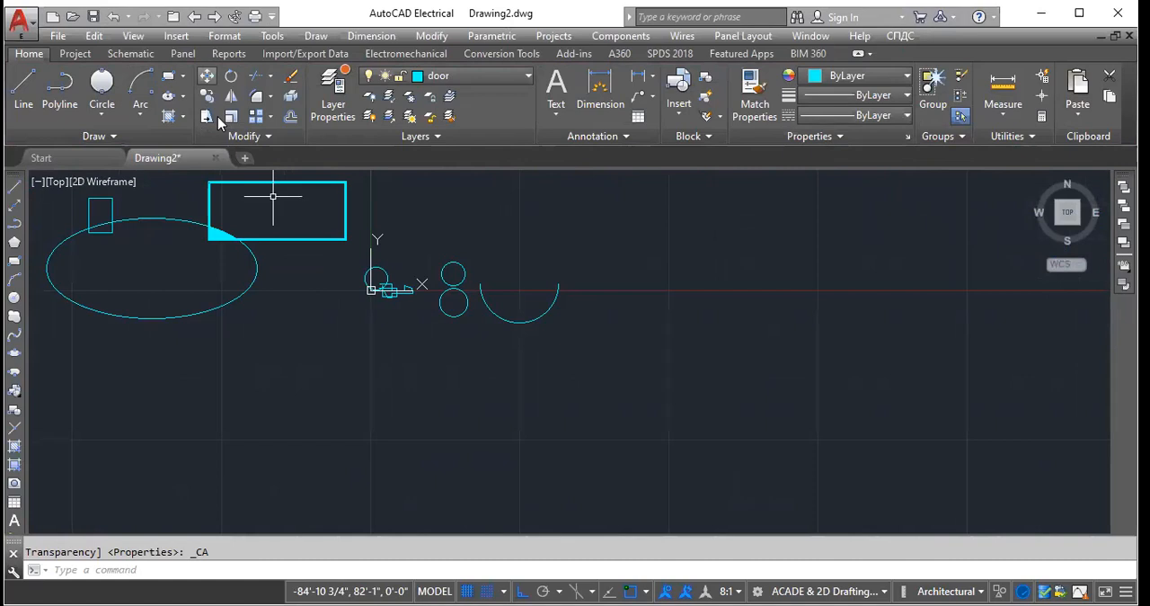
- Move the half-circle arc and the lower of the two stacked circles horizontally to the right
left_click(207, 75)
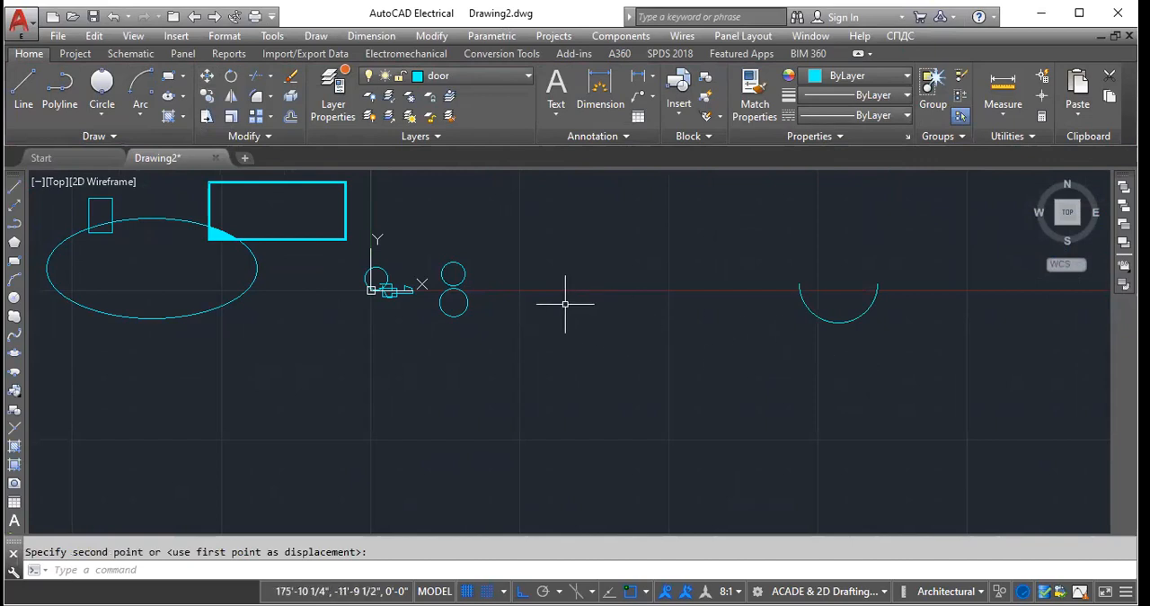
left_click(448, 316)
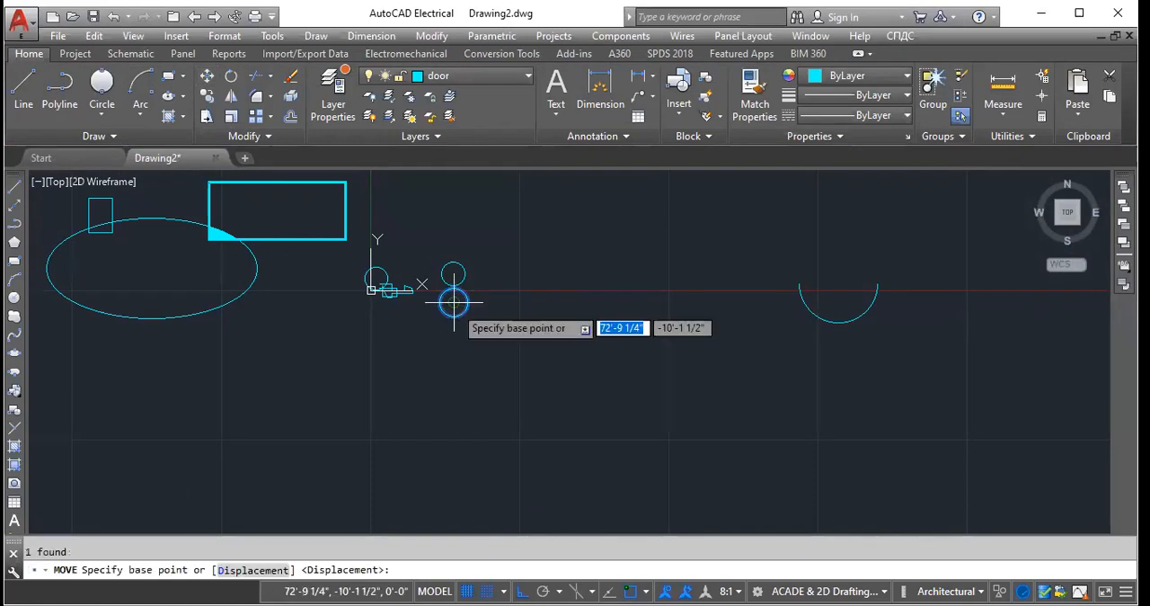
left_click(454, 303)
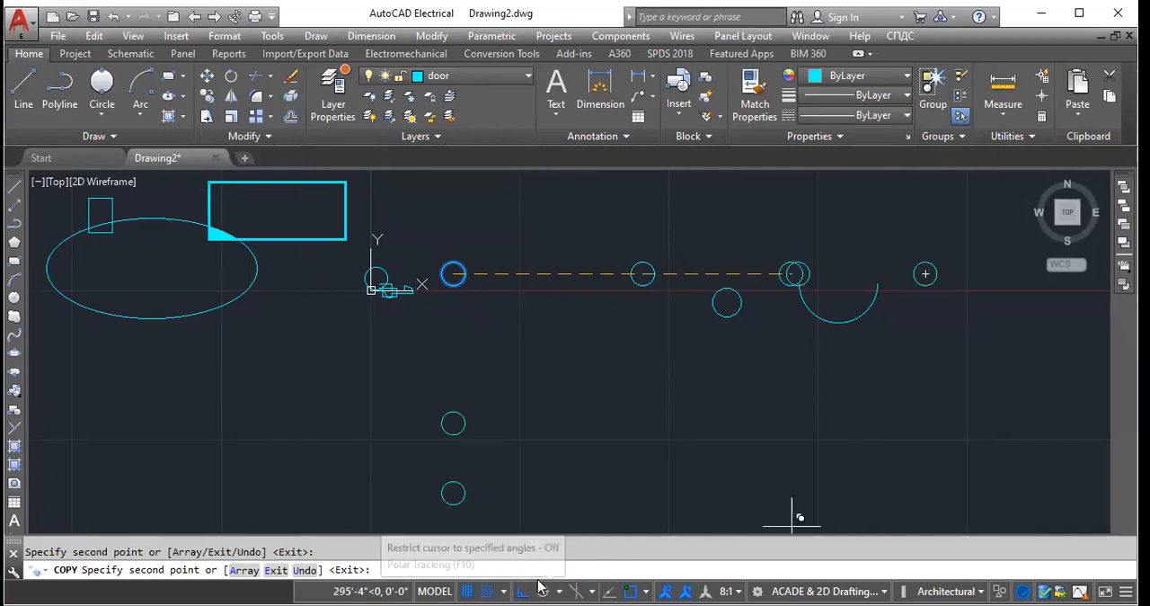
- Copy the upper stacked circle to several points, switching Ortho off for free placement and on for a copy straight above it
left_click(523, 590)
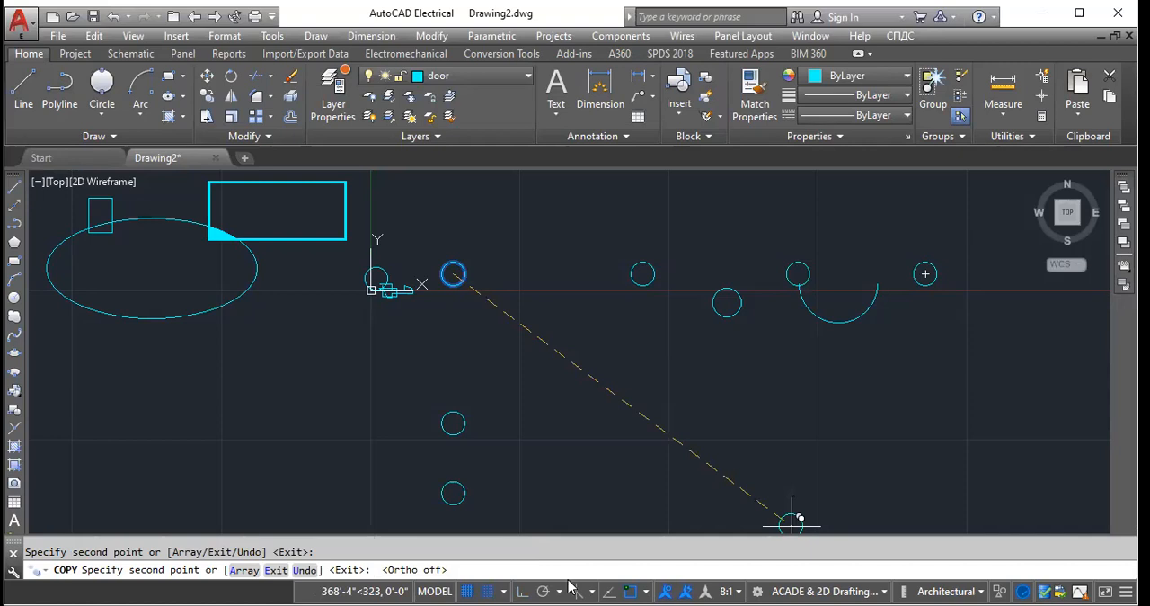
key("F8")
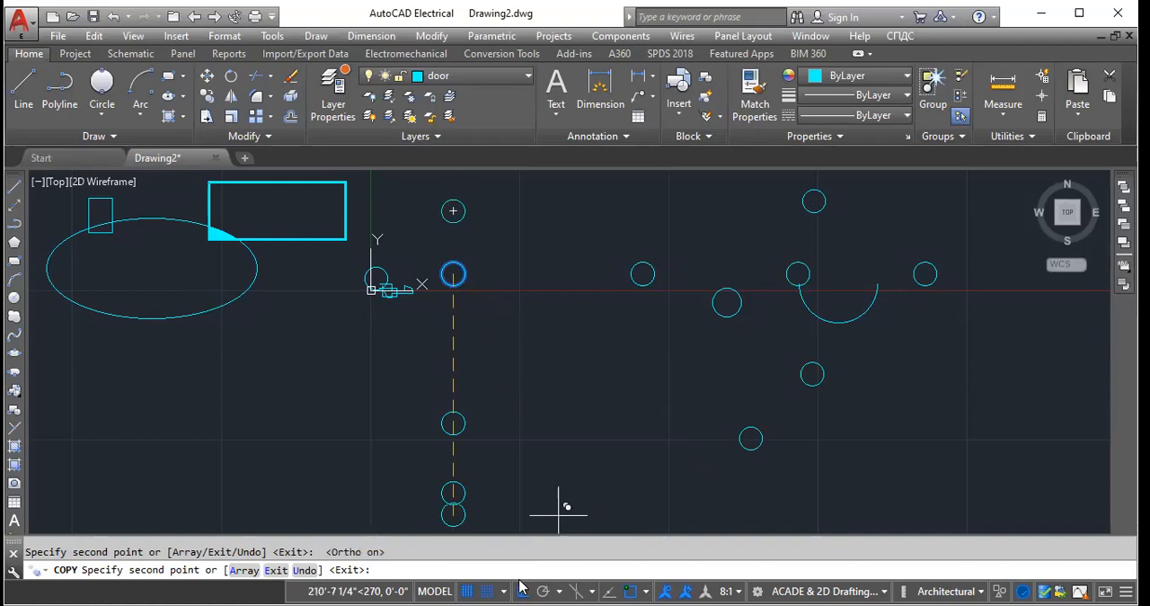
key("F8")
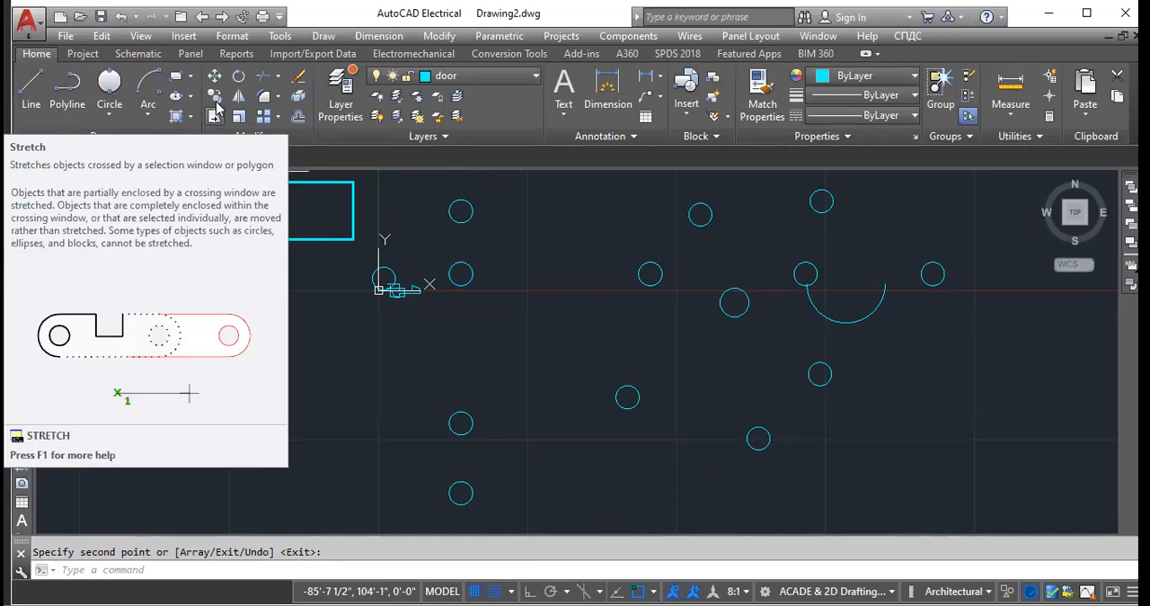
- Use Stretch to shift one outline of the large hatched rectangle horizontally to the right
left_click(216, 110)
left_click(353, 208)
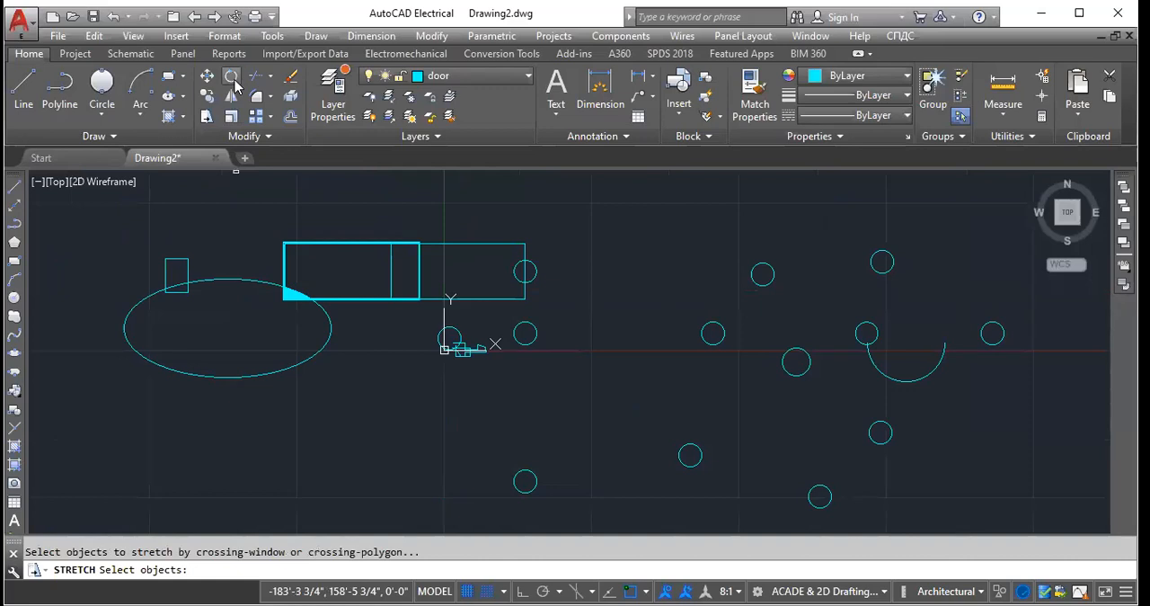
- Rotate the small 20' by 30' rectangle at the top of the ellipse so its long side lies nearly horizontal
left_click(231, 78)
left_click(185, 262)
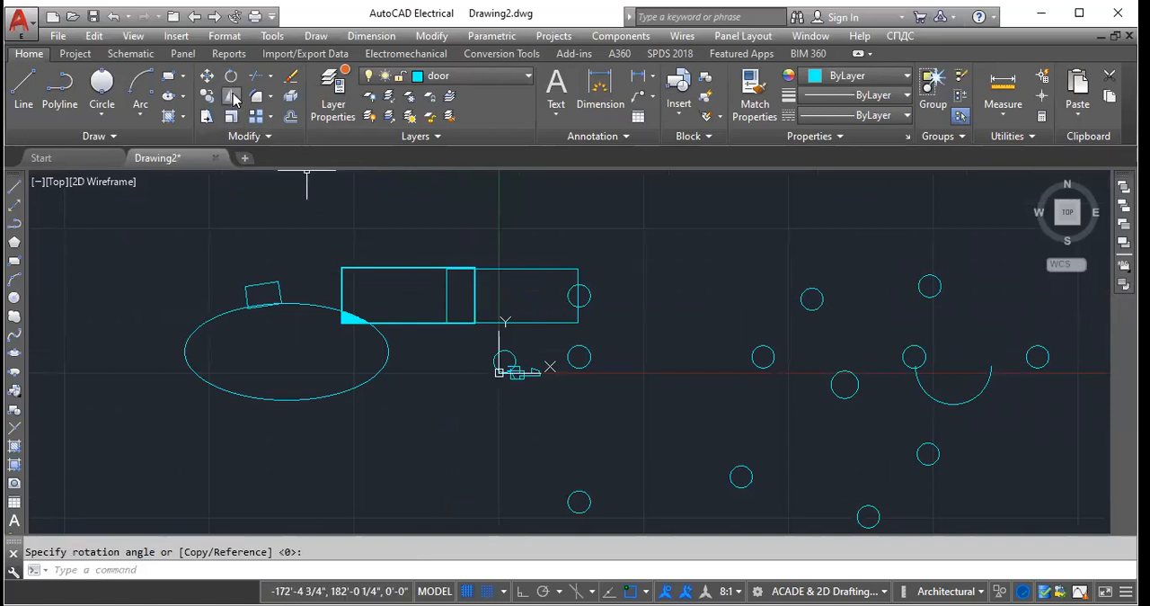
- Draw a large arc opening to the right beyond the copied circles by centre, start and end points, and turn Ortho on
scroll(453, 274, "down", 2)
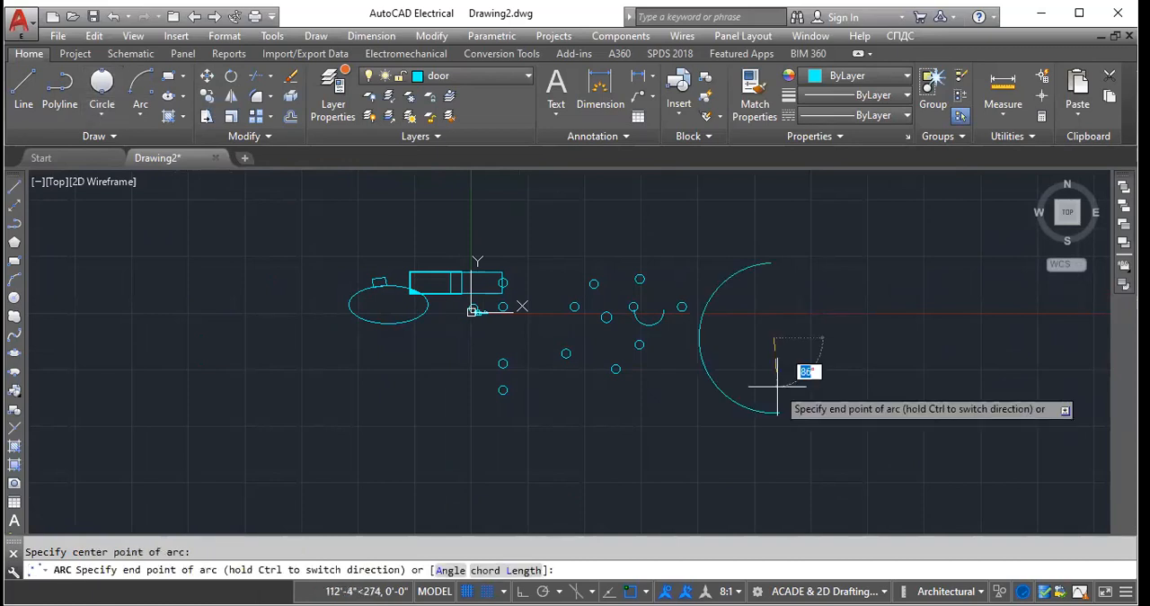
left_click(777, 388)
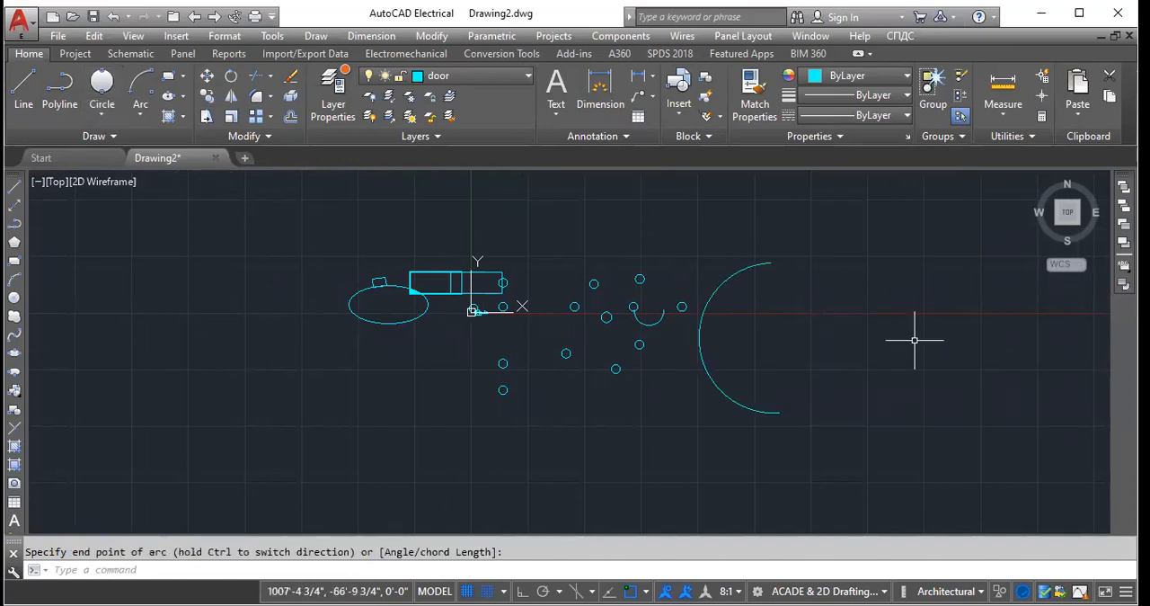
key("F8")
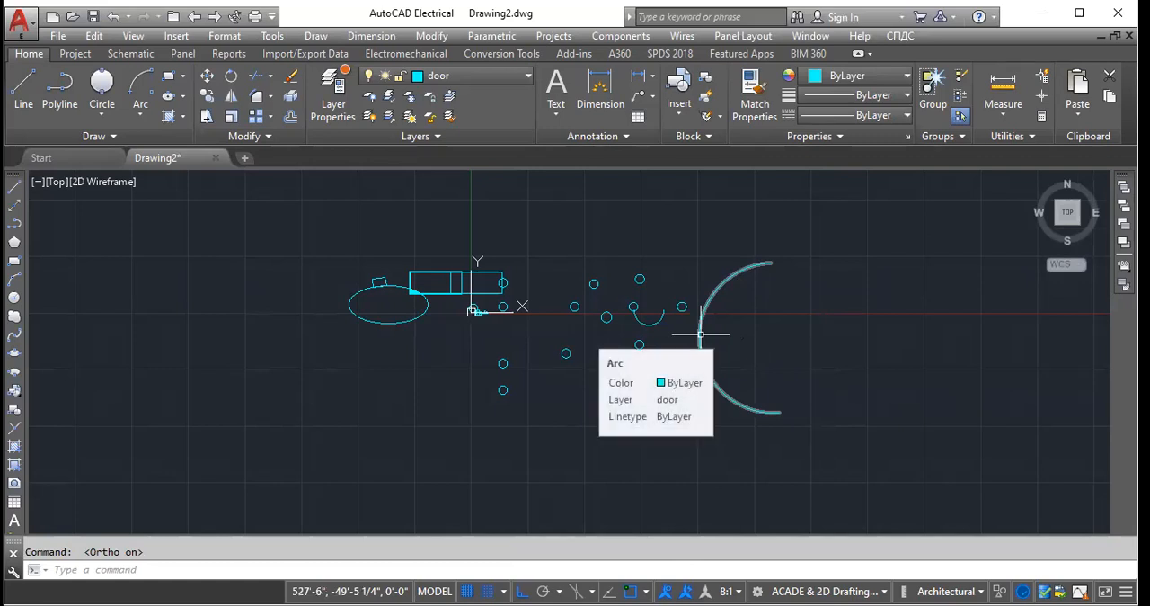
- Mirror the large right-opening arc about a vertical line through its leftmost point, keeping the source arc
left_click(231, 96)
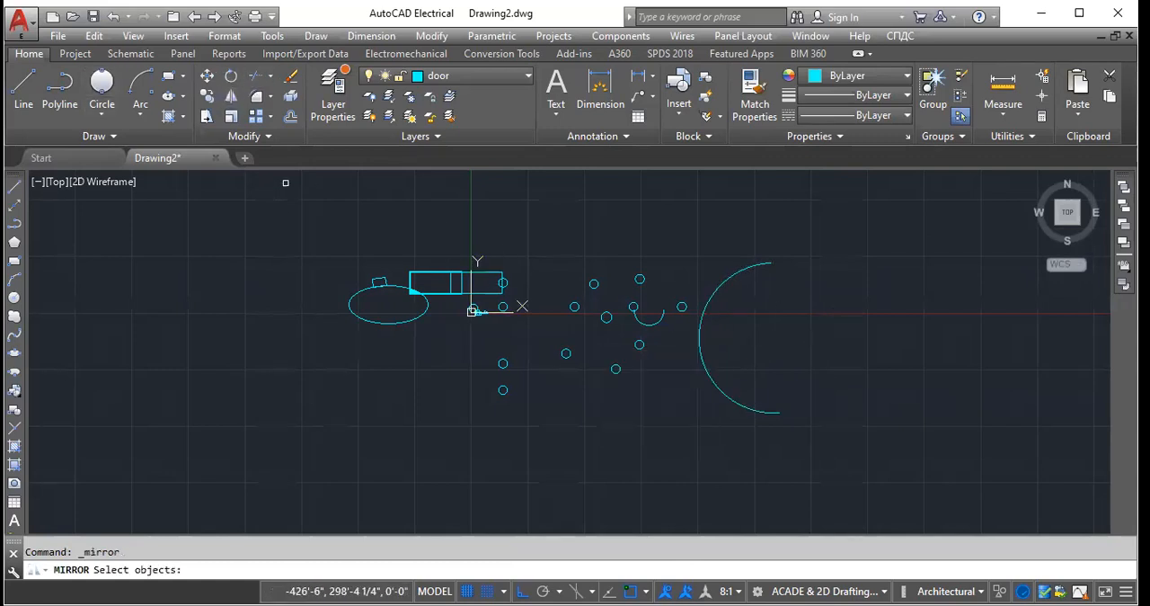
left_click(700, 339)
key("Return")
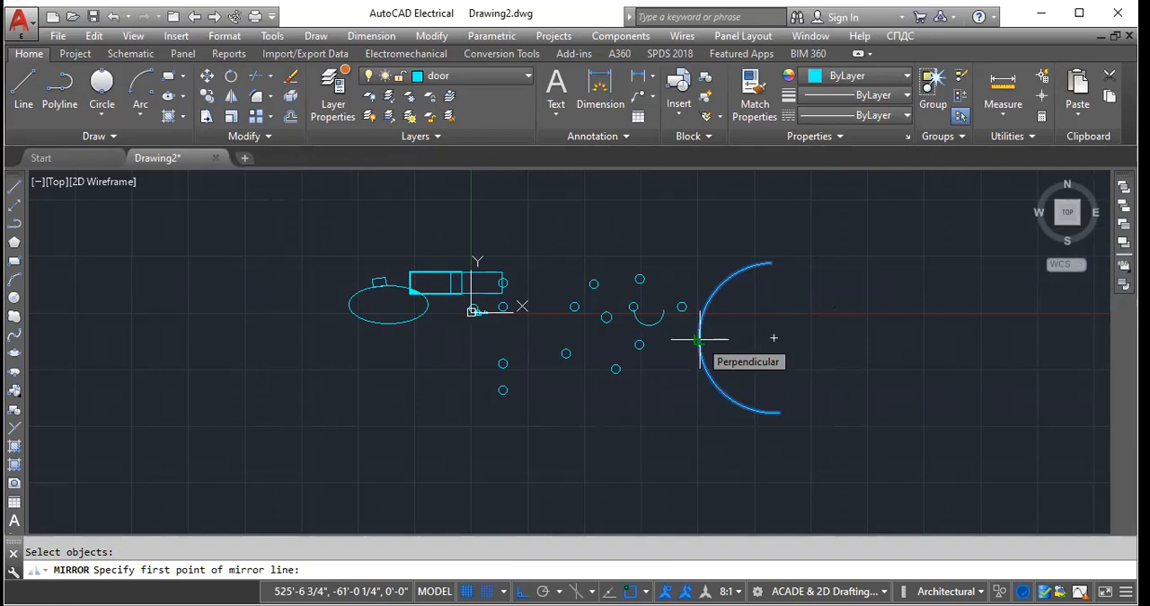
left_click(700, 340)
left_click(700, 346)
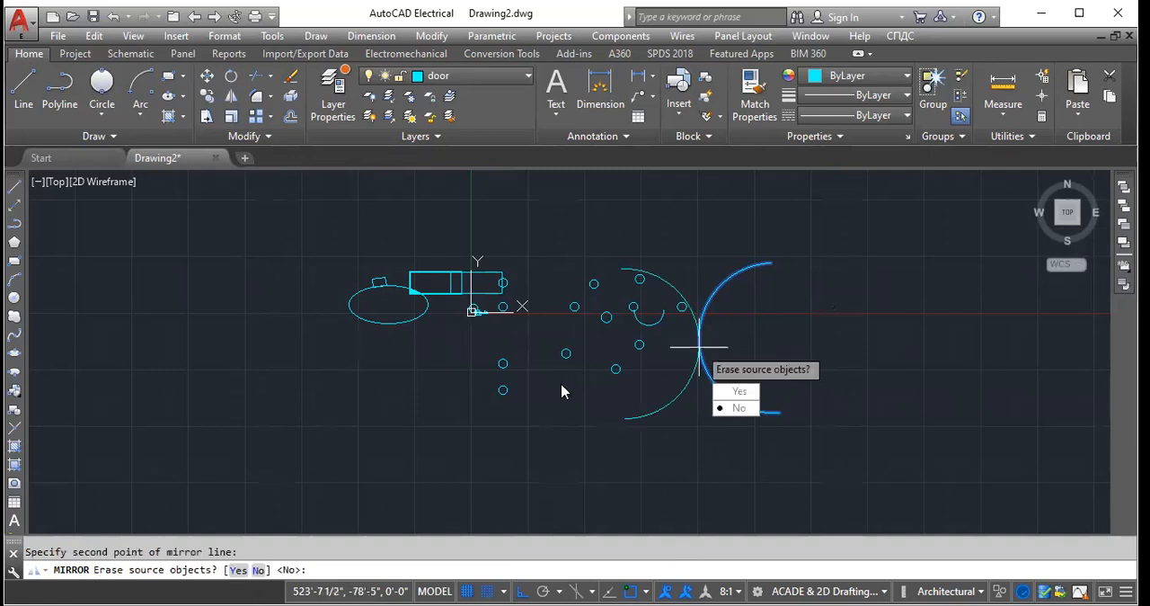
left_click(744, 406)
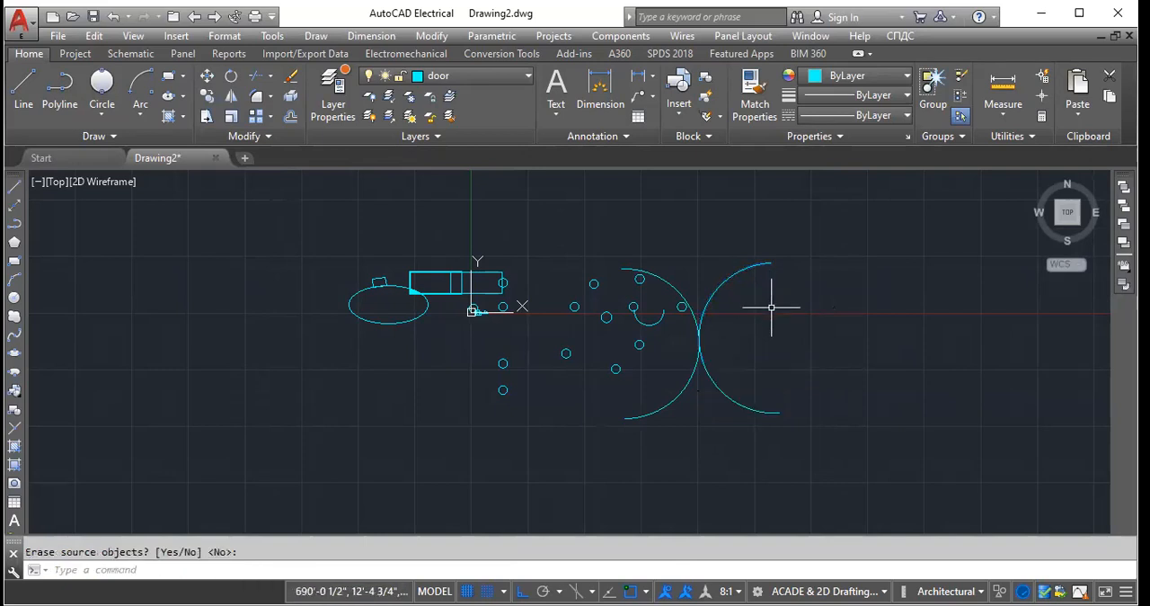
- Mirror the right-opening arc about a horizontal line through its centre, keeping the source arc
left_click(232, 105)
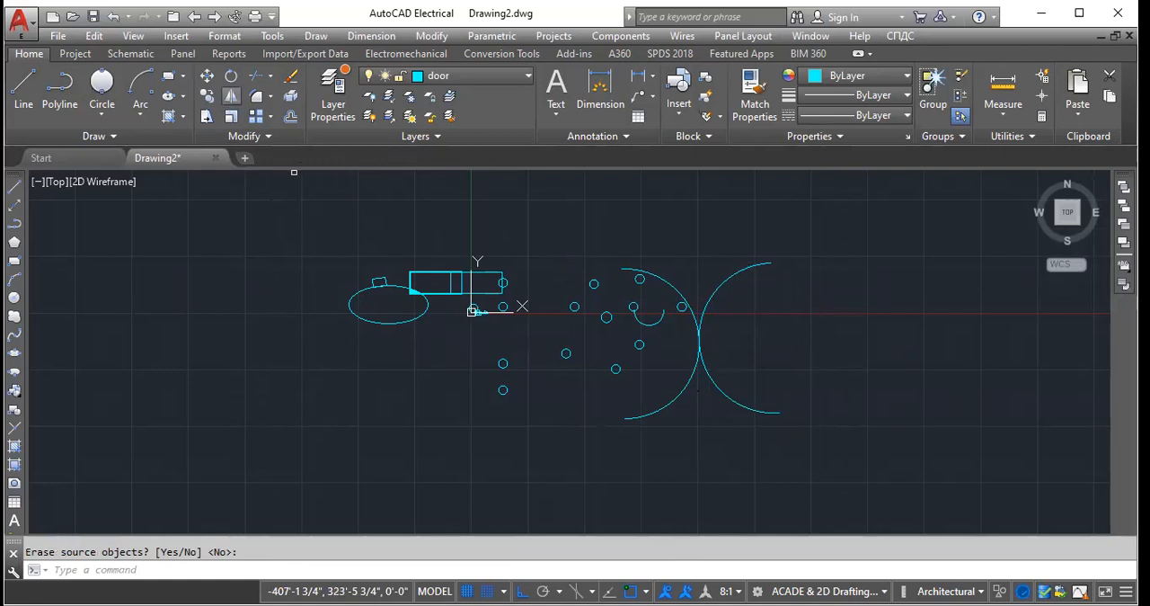
left_click(702, 319)
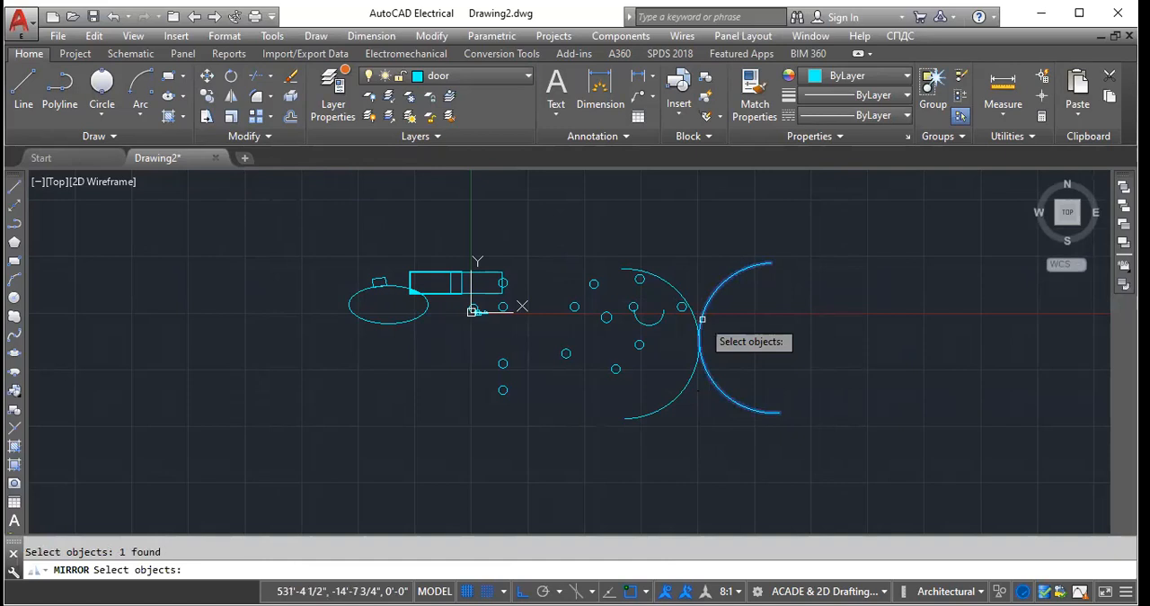
key("Return")
left_click(776, 338)
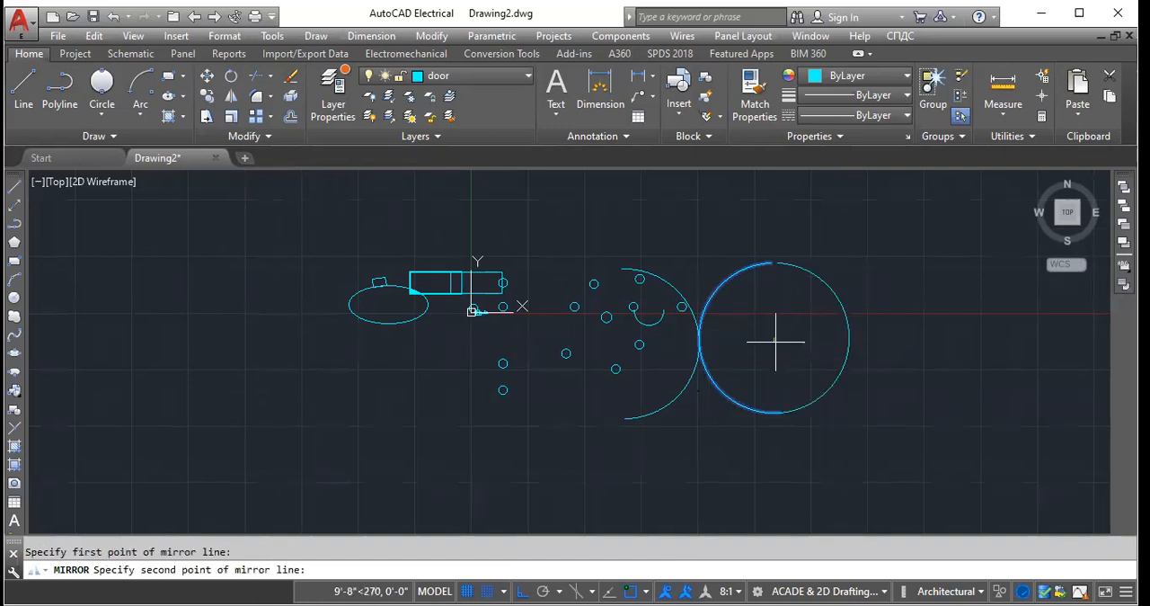
key("Return")
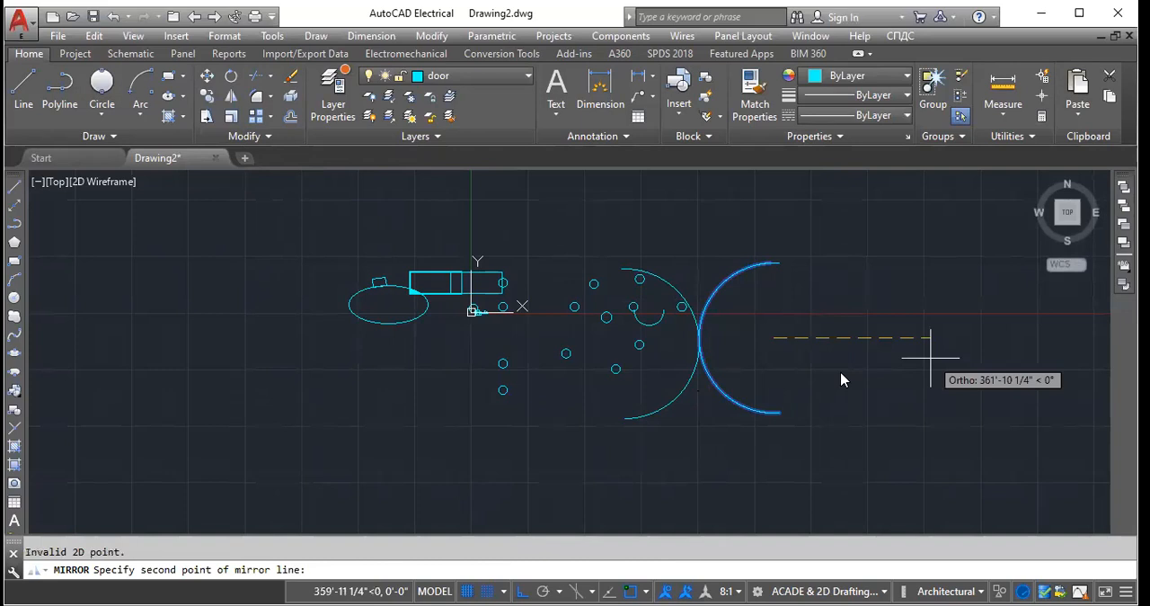
left_click(929, 356)
left_click(965, 411)
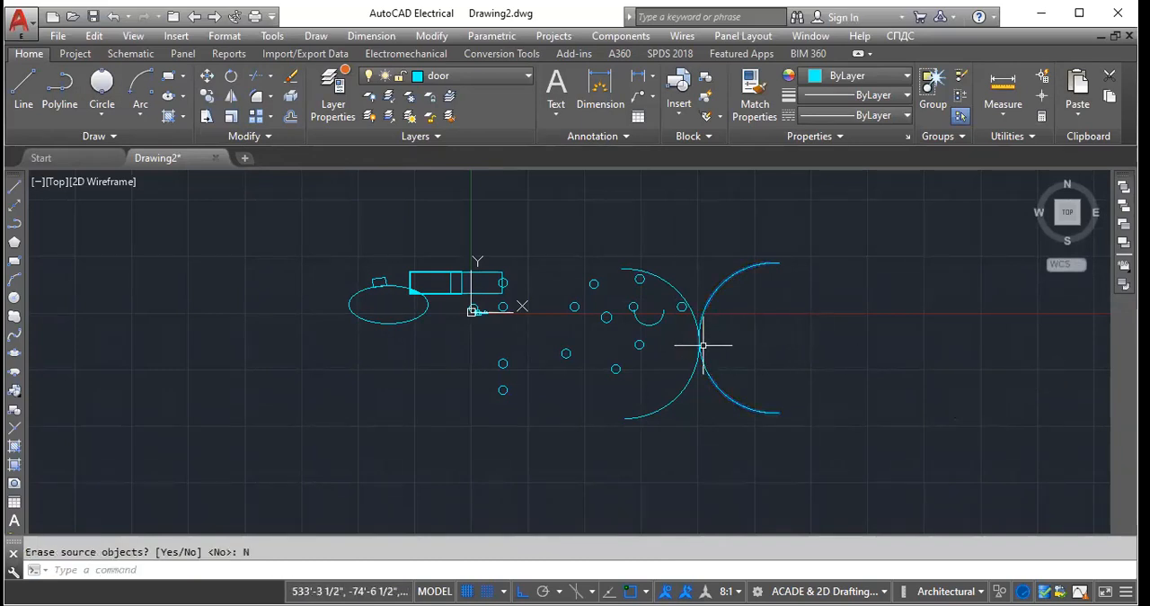
- Mirror the right-opening arc about a vertical line through its centre, keeping the source to complete a full circle shape
left_click(231, 96)
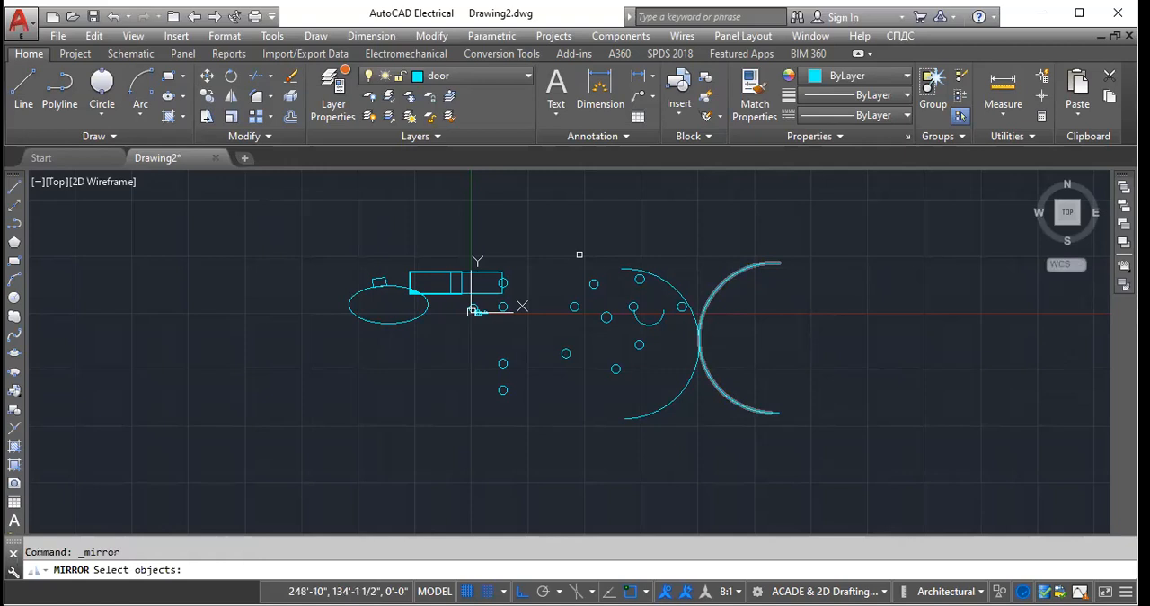
left_click(703, 307)
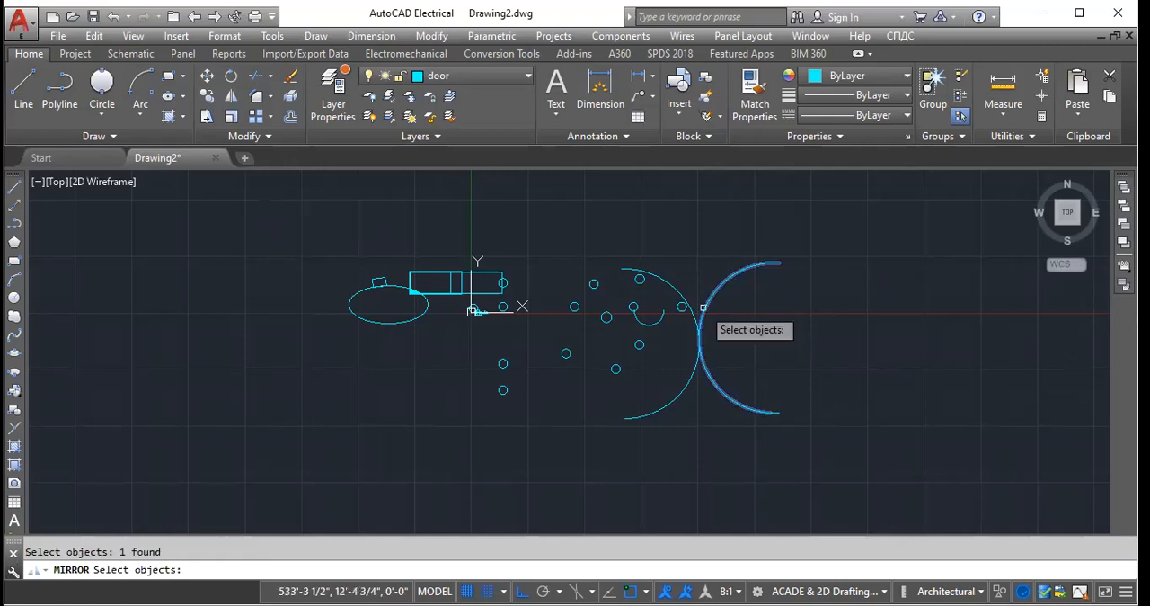
key("Return")
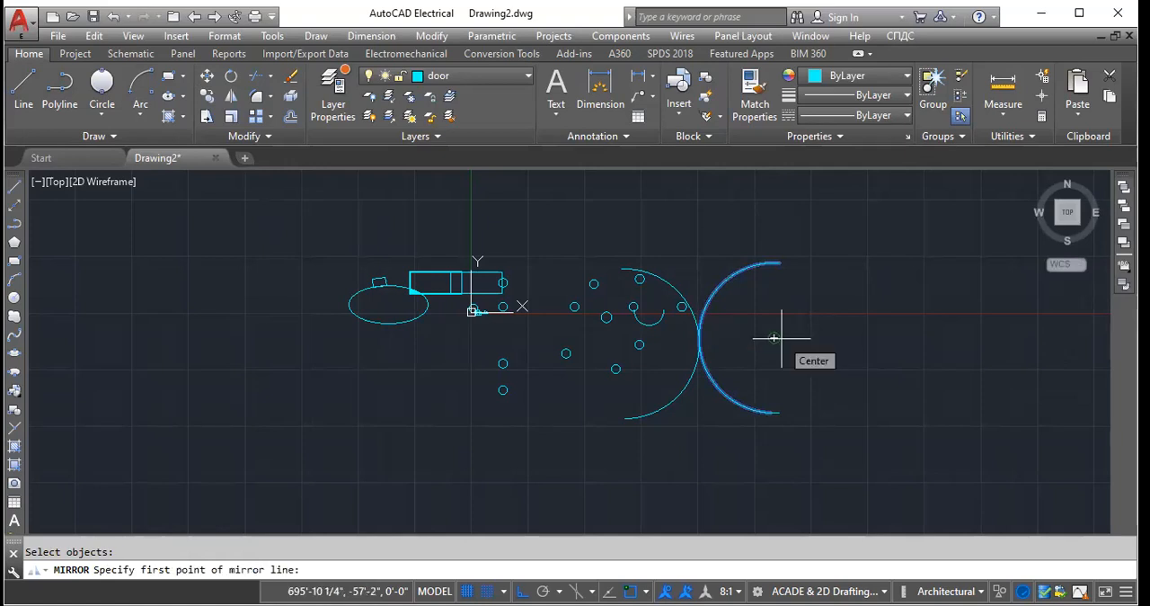
left_click(781, 338)
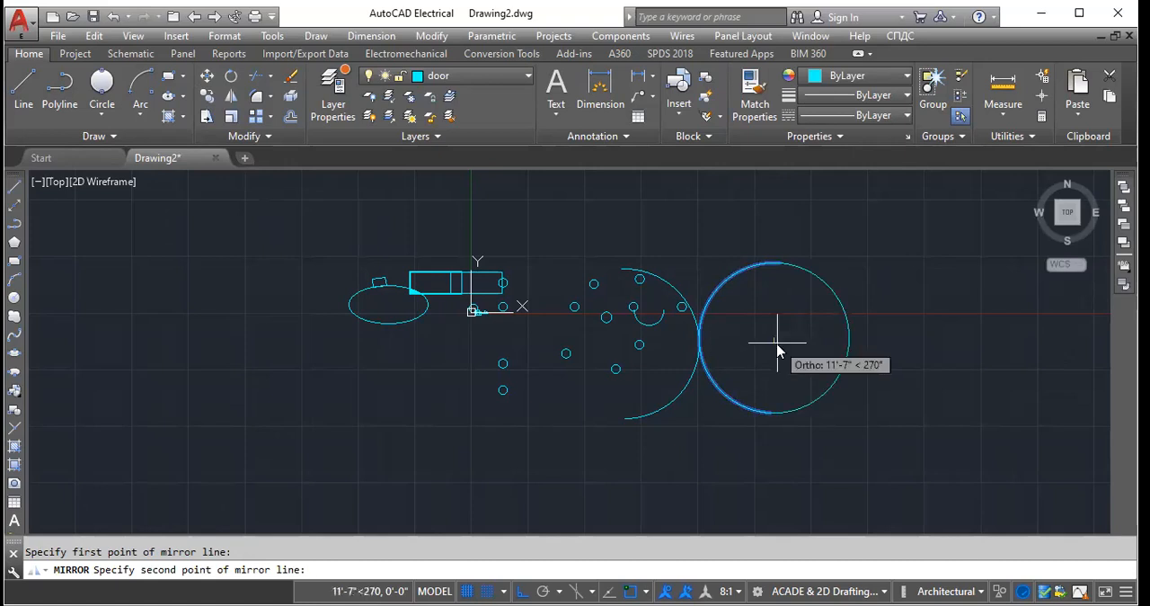
left_click(777, 342)
key("Return")
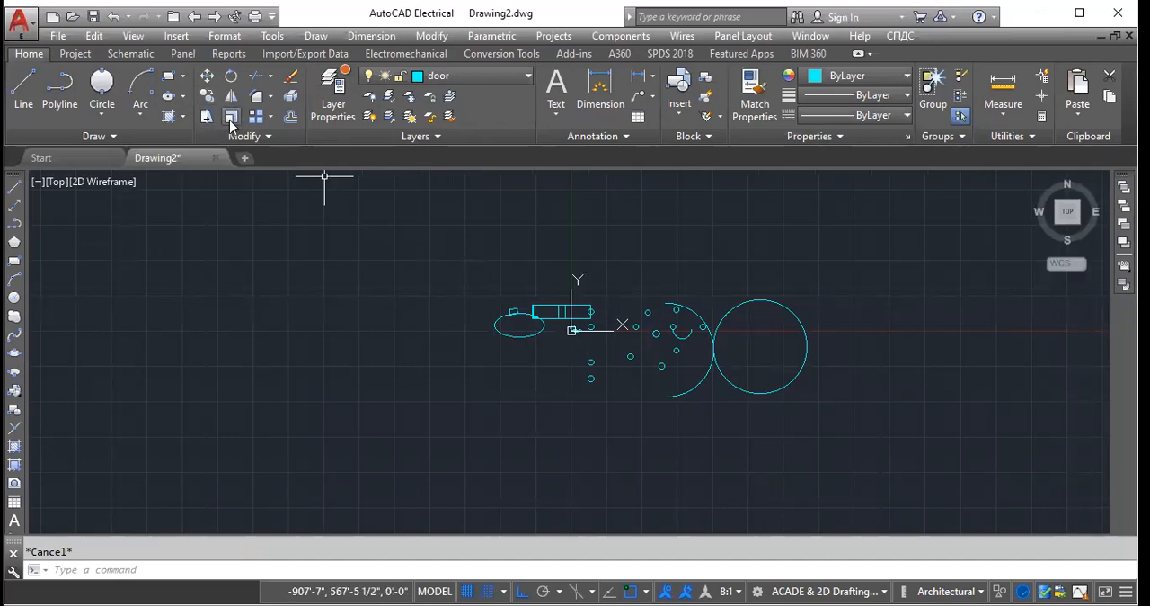
left_click(231, 117)
left_click(590, 362)
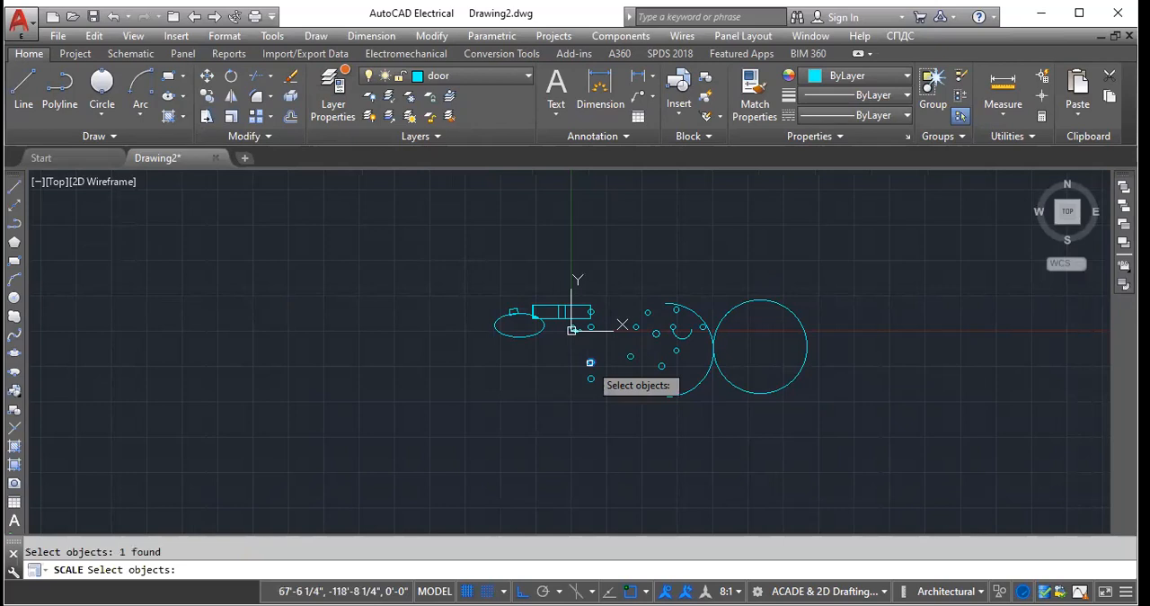
key("Return")
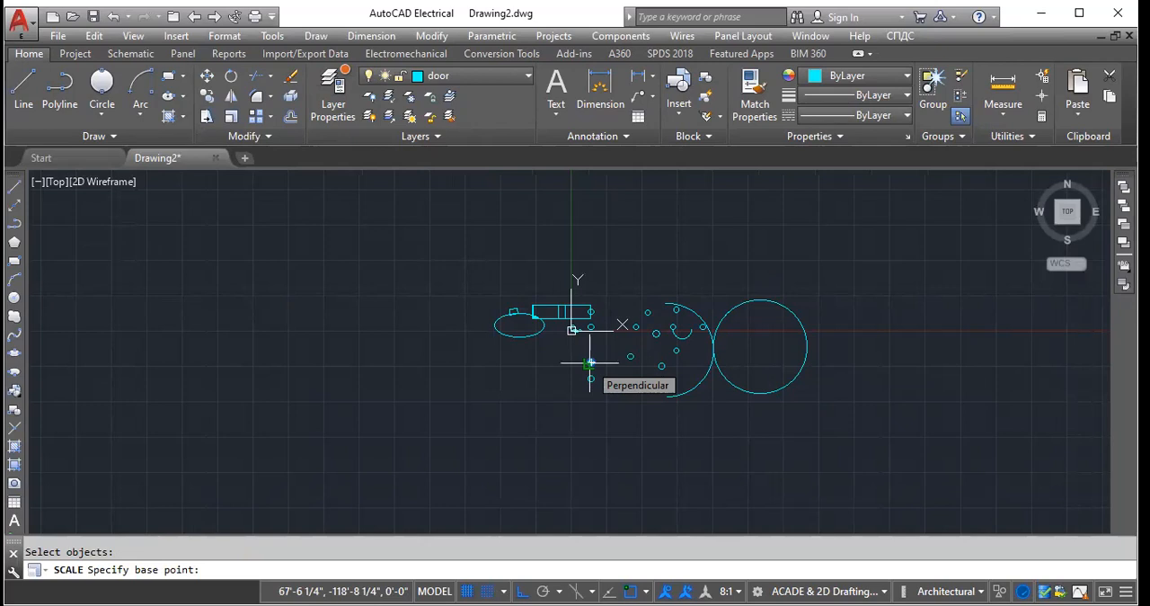
left_click(589, 362)
key("Escape")
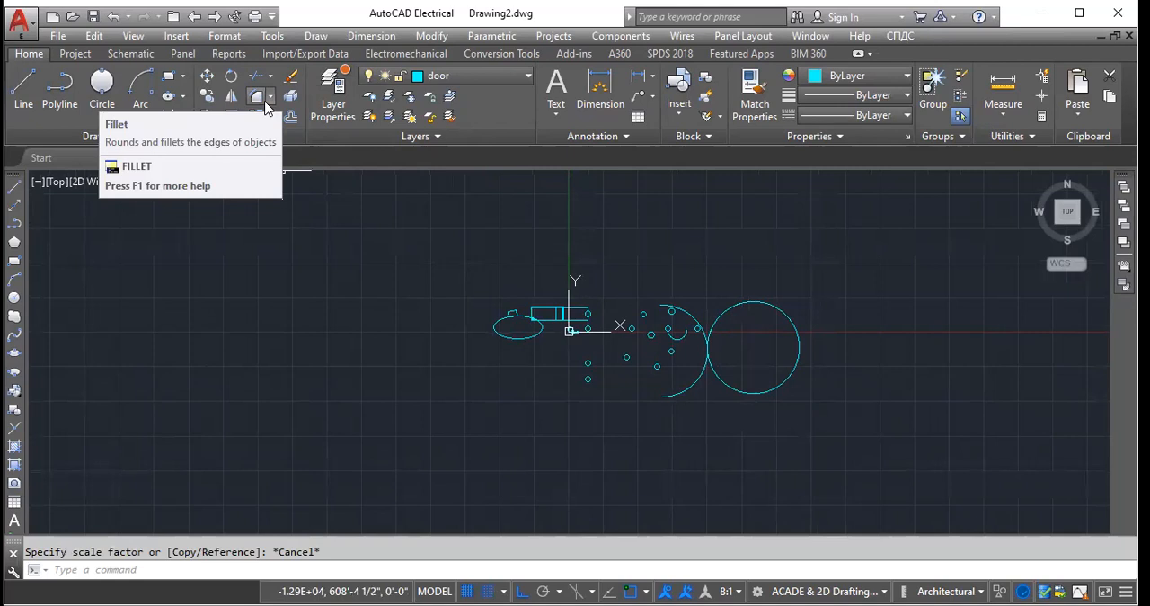
- Draw a large polyline of horizontal, vertical and slanted segments crossing the ellipse, small circles and large arcs
scroll(517, 271, "up", 8)
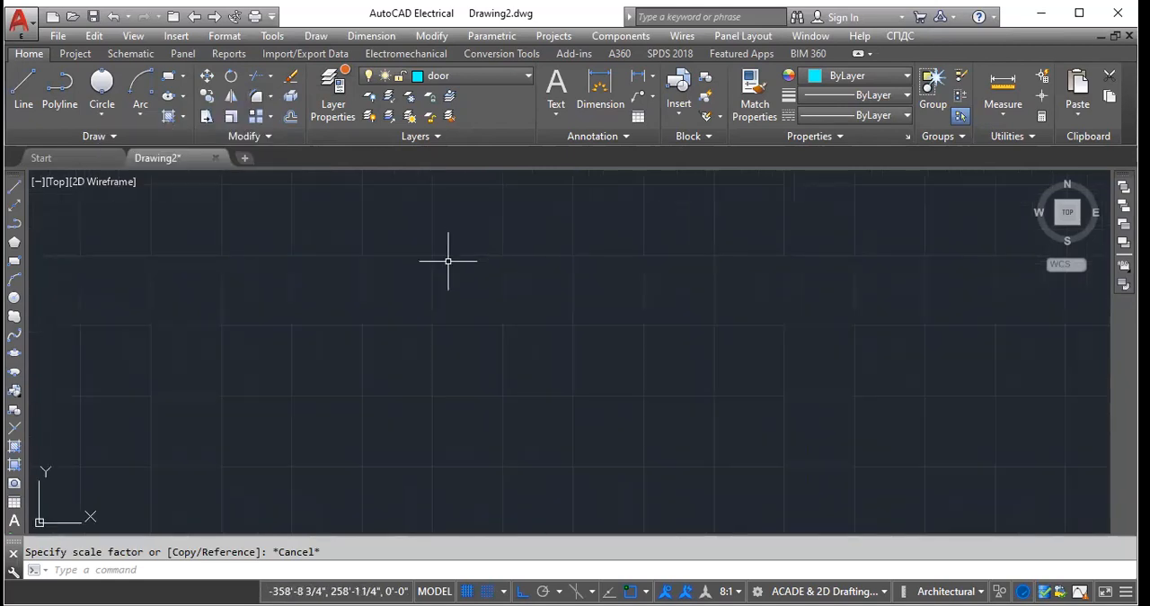
scroll(310, 278, "down", 6)
scroll(441, 378, "up", 5)
scroll(430, 262, "down", 3)
scroll(459, 244, "up", 4)
scroll(665, 230, "down", 1)
scroll(692, 261, "down", 5)
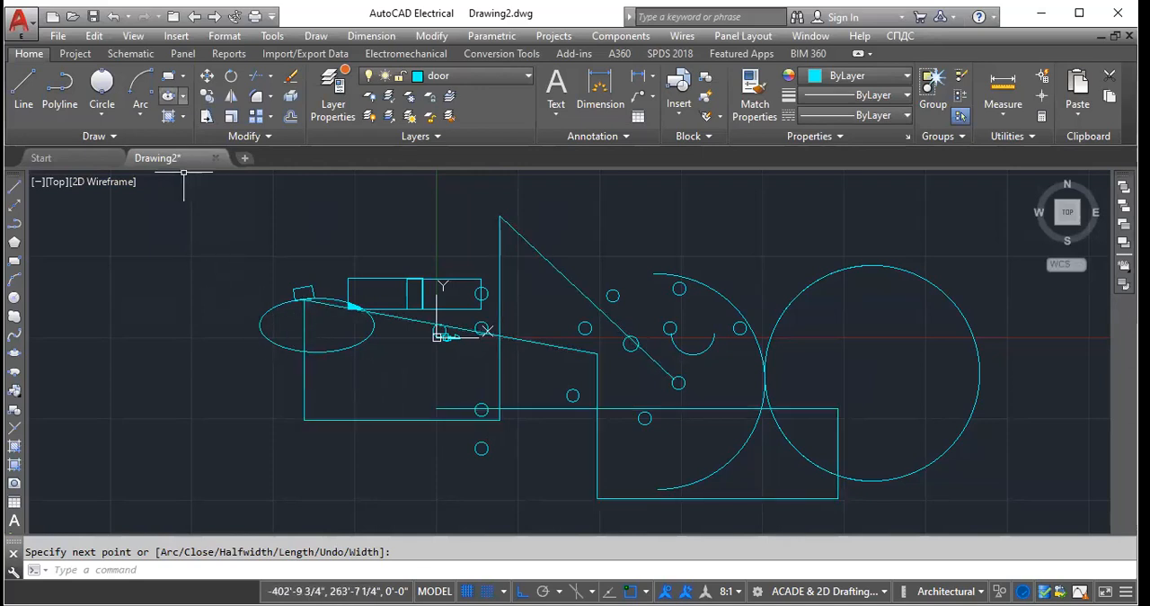
left_click(23, 90)
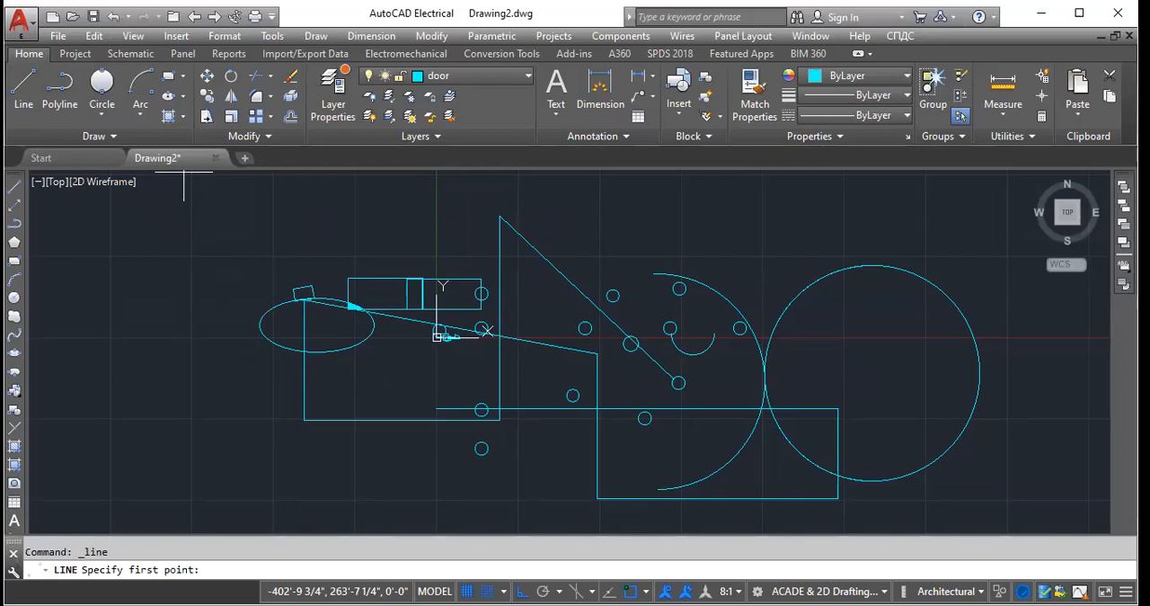
scroll(589, 216, "down", 4)
type("20'")
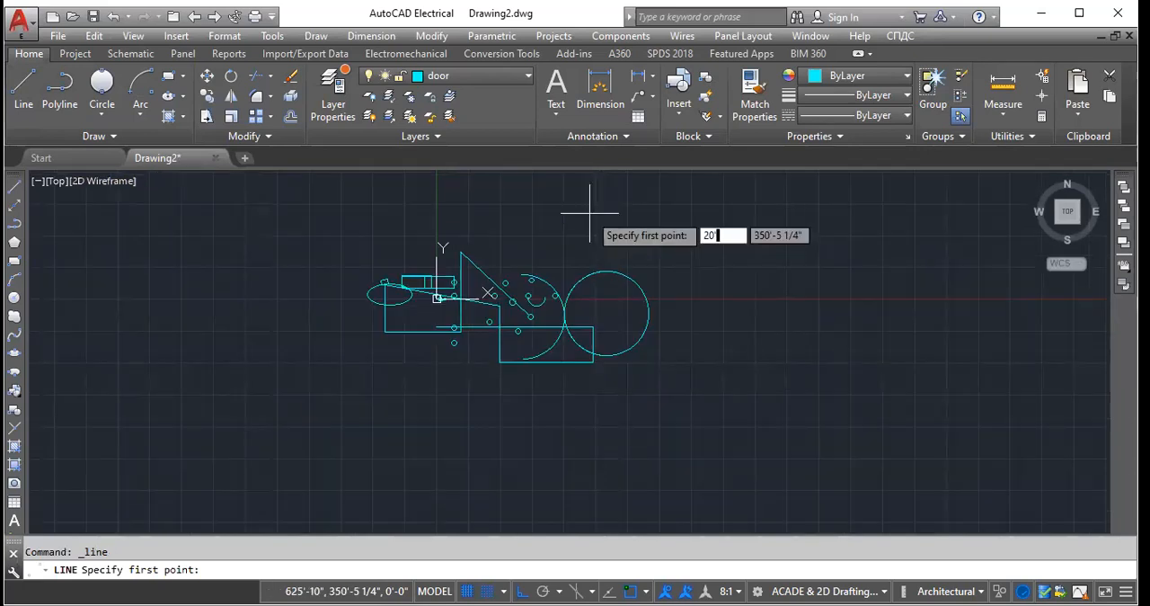
key("Return")
key("Return")
- Trim the overhanging end of the long horizontal segment and parts of the slanted and vertical segments, using all objects as cutting edges
scroll(695, 327, "up", 4)
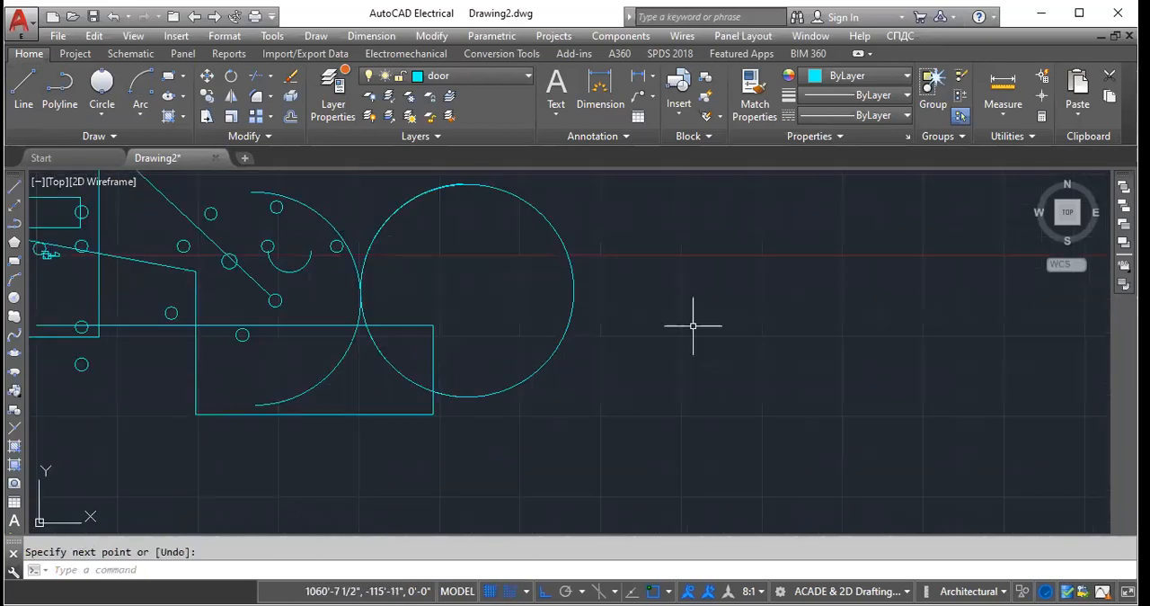
scroll(568, 344, "down", 4)
scroll(385, 328, "up", 6)
scroll(419, 376, "down", 4)
scroll(436, 406, "up", 4)
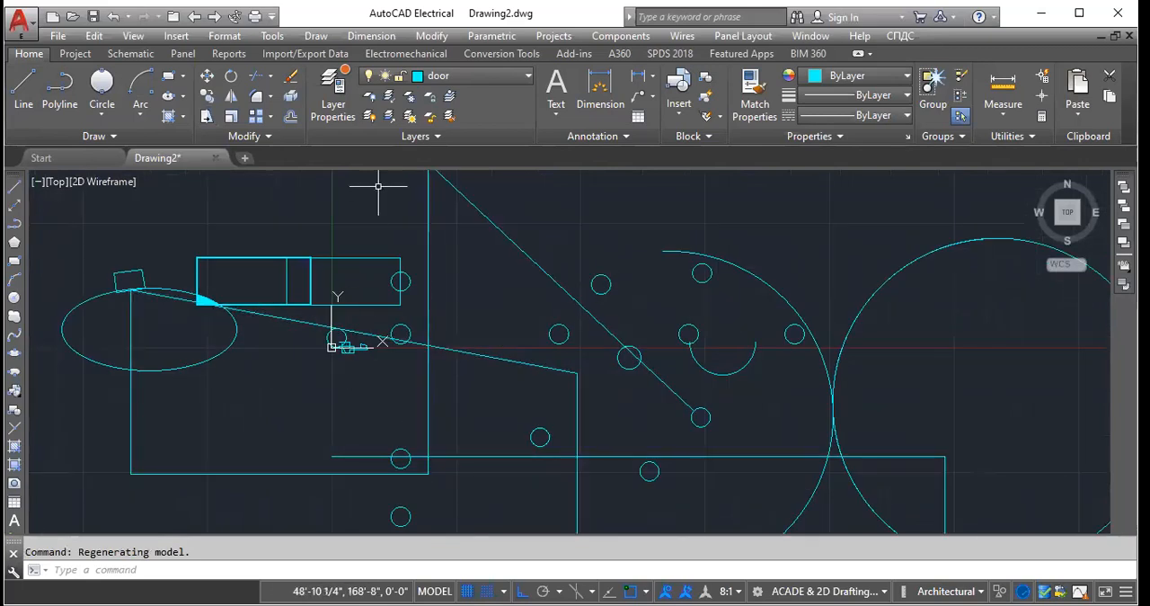
left_click(254, 79)
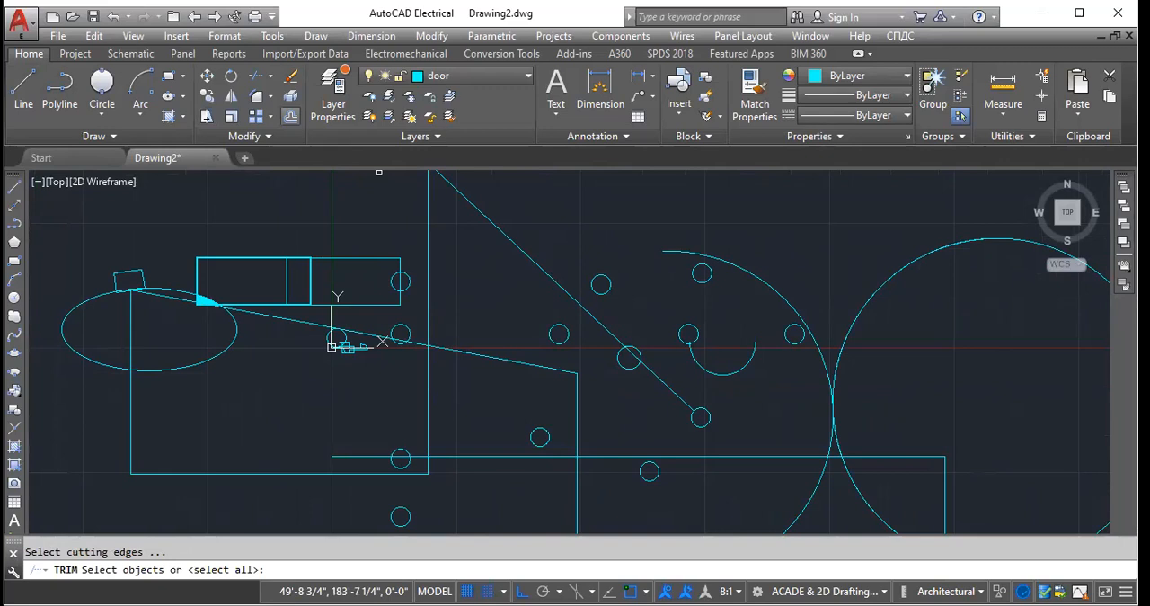
key("Return")
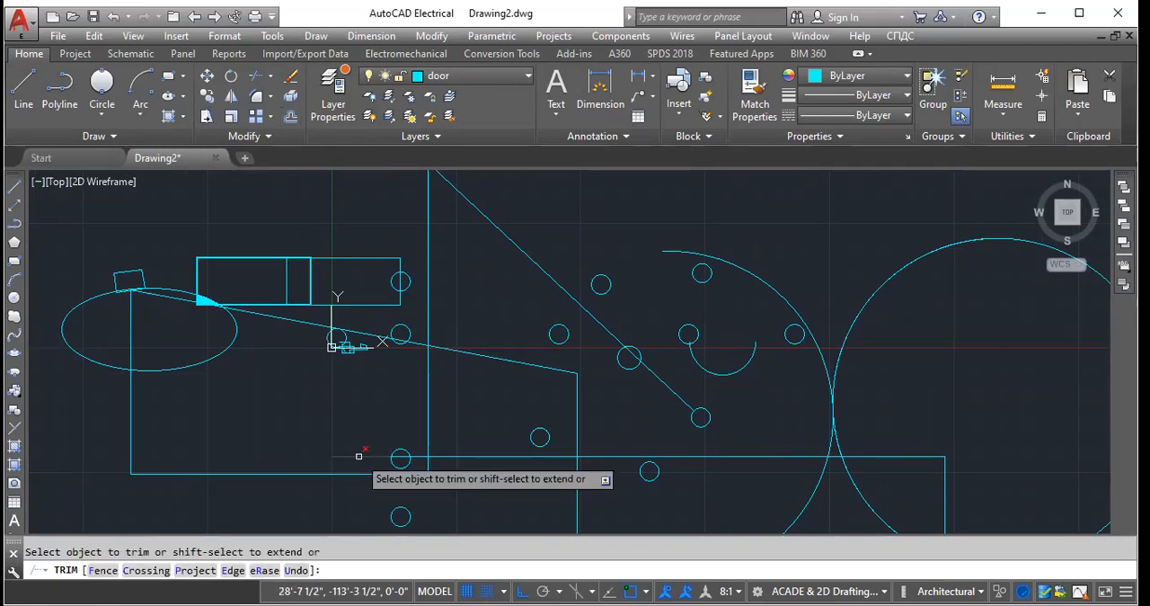
scroll(358, 456, "up", 8)
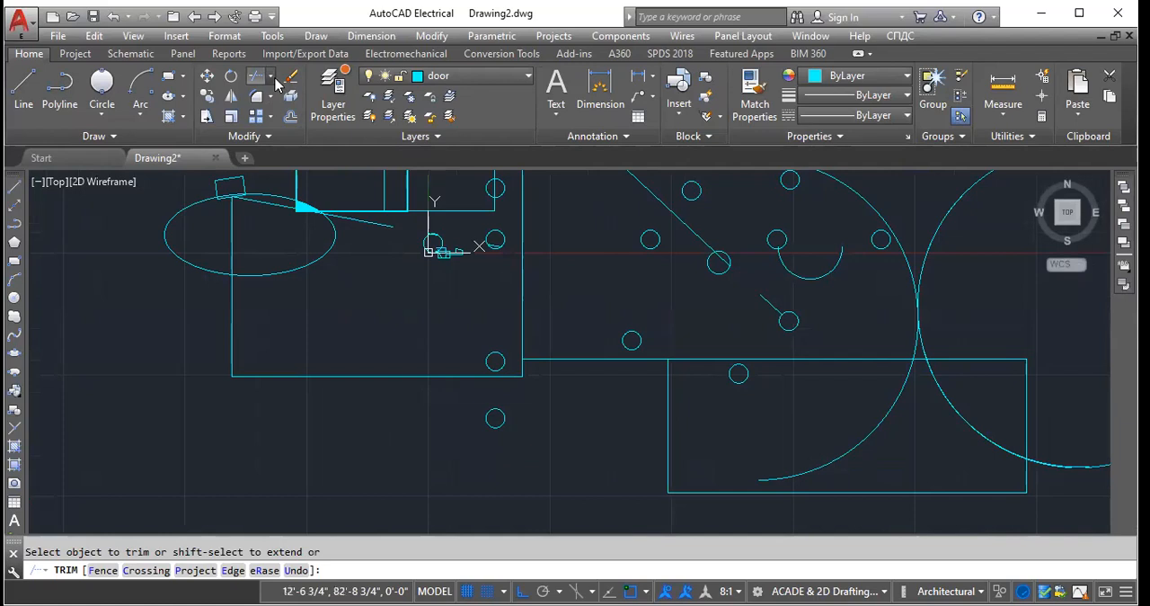
- Extend the trimmed diagonal line to the small circle at its lower end and the long horizontal line to the circle inside the square outline
left_click(271, 79)
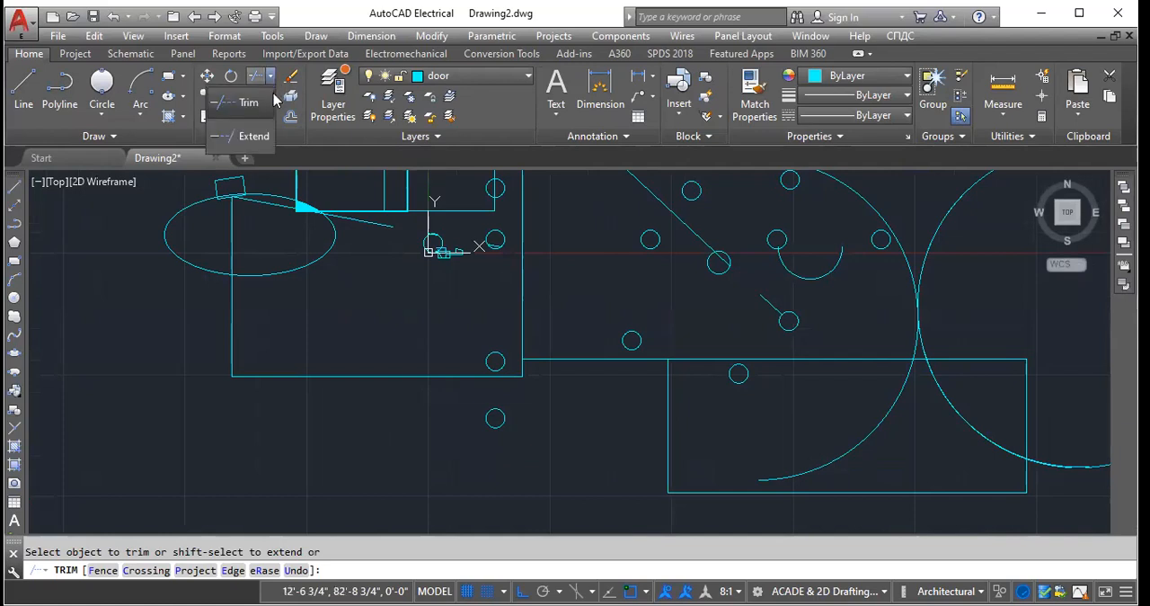
left_click(252, 140)
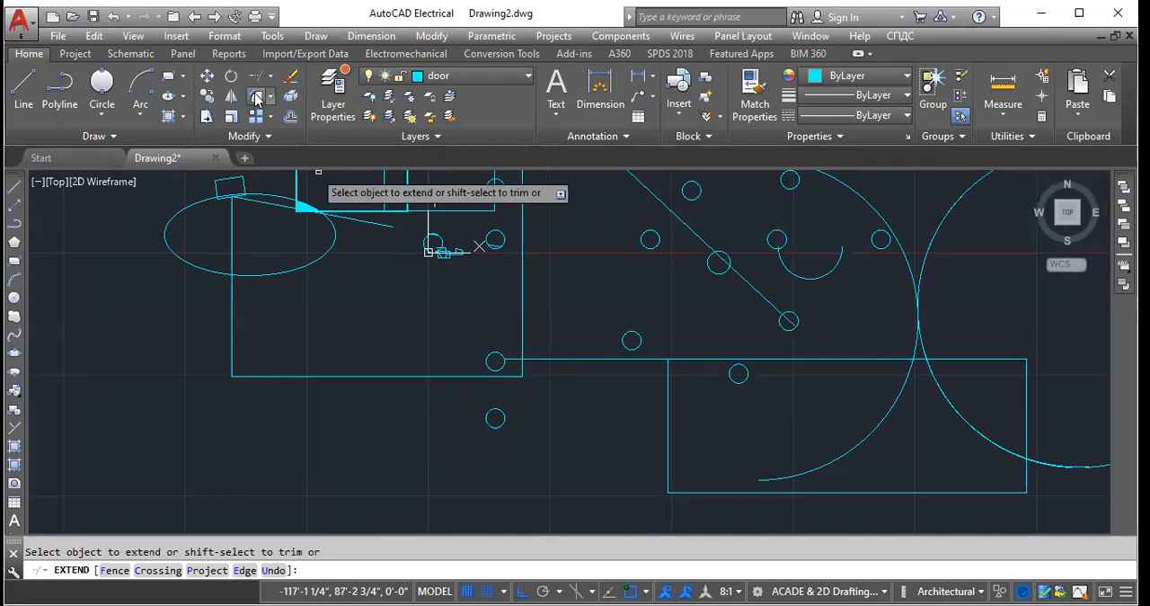
key("Return")
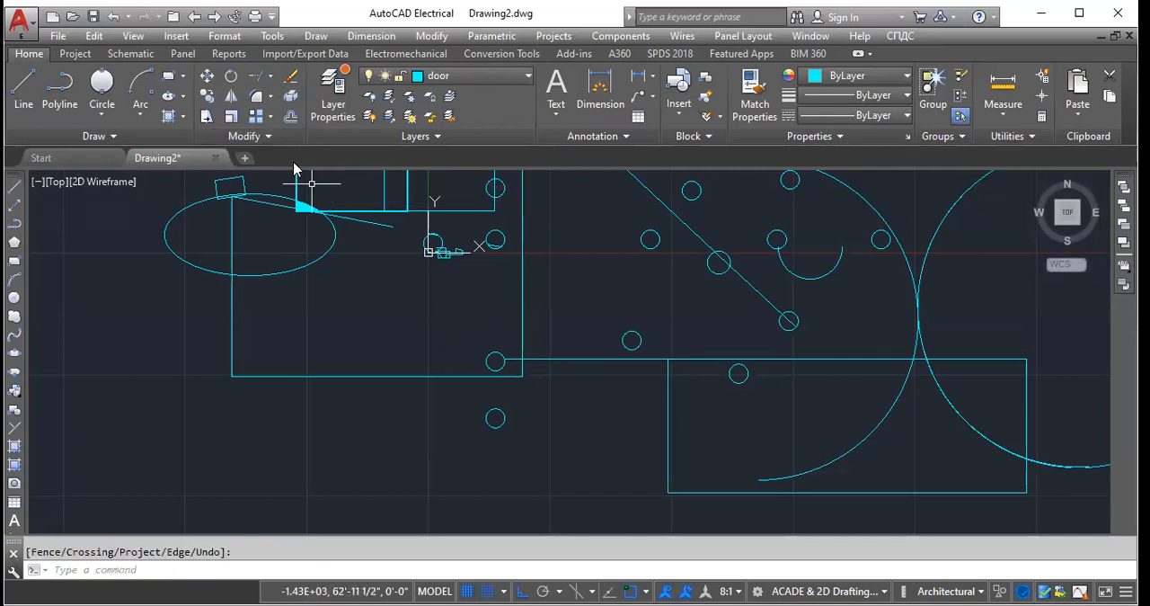
- Draw a tall rectangle in the empty area to the right of the large mirrored circle
scroll(272, 394, "down", 4)
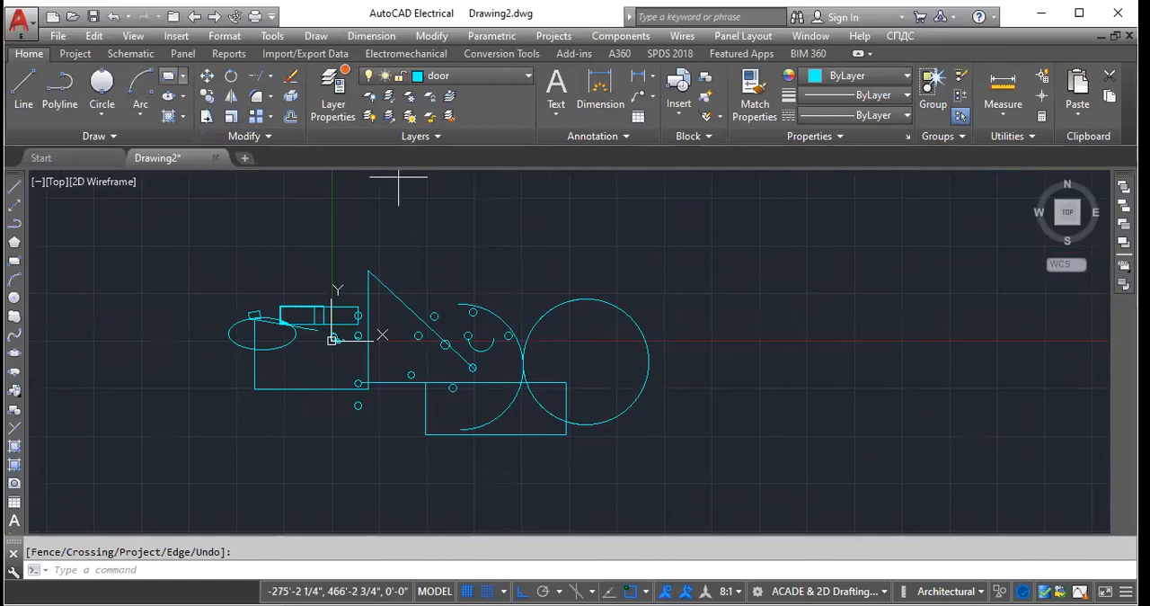
left_click(701, 218)
left_click(801, 401)
key("Escape")
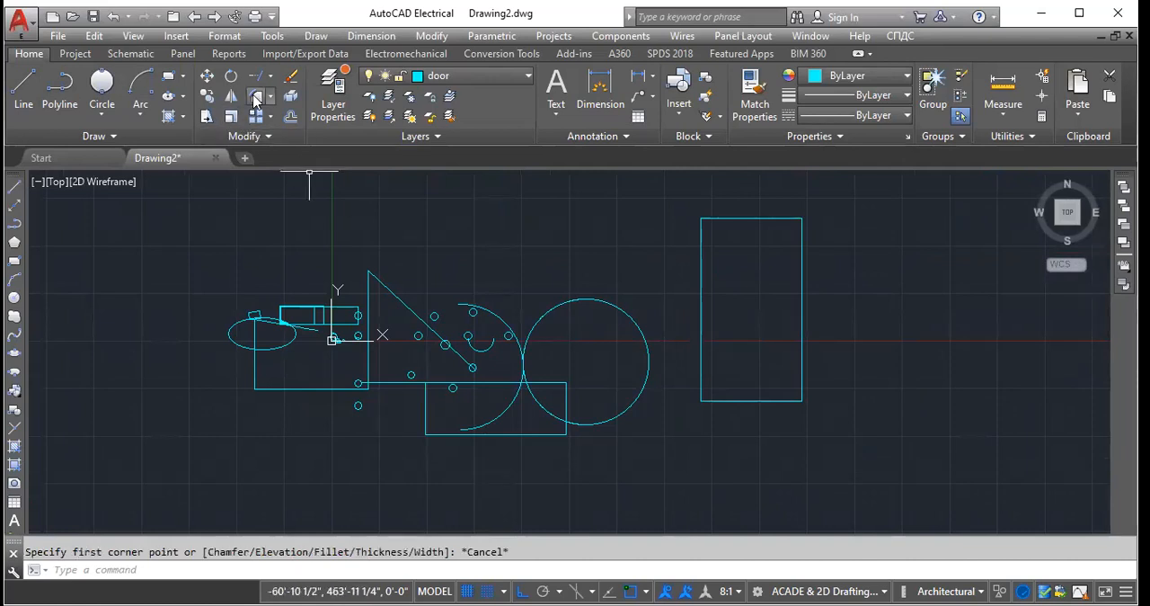
- Try to fillet the tall rectangle's upper-left corner between its left and top edges
left_click(256, 99)
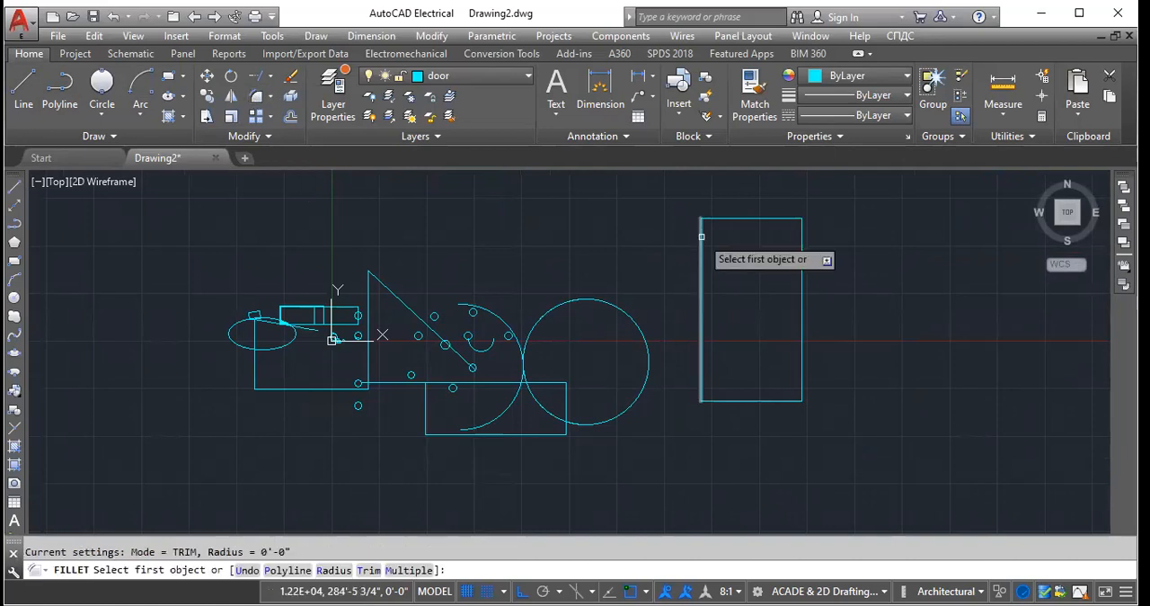
left_click(702, 236)
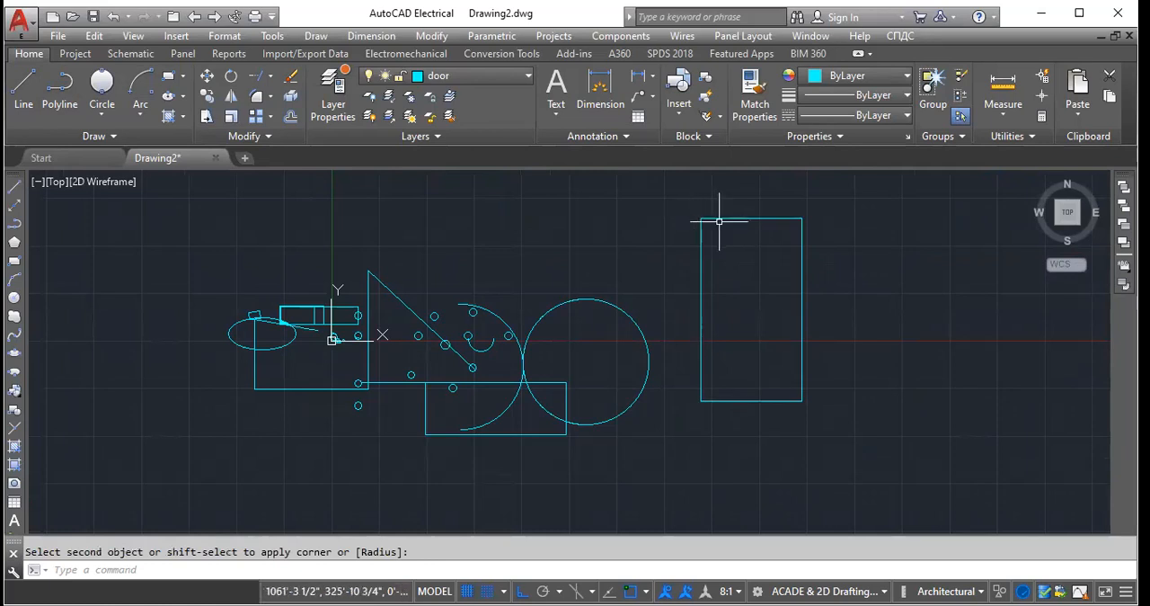
left_click(719, 220)
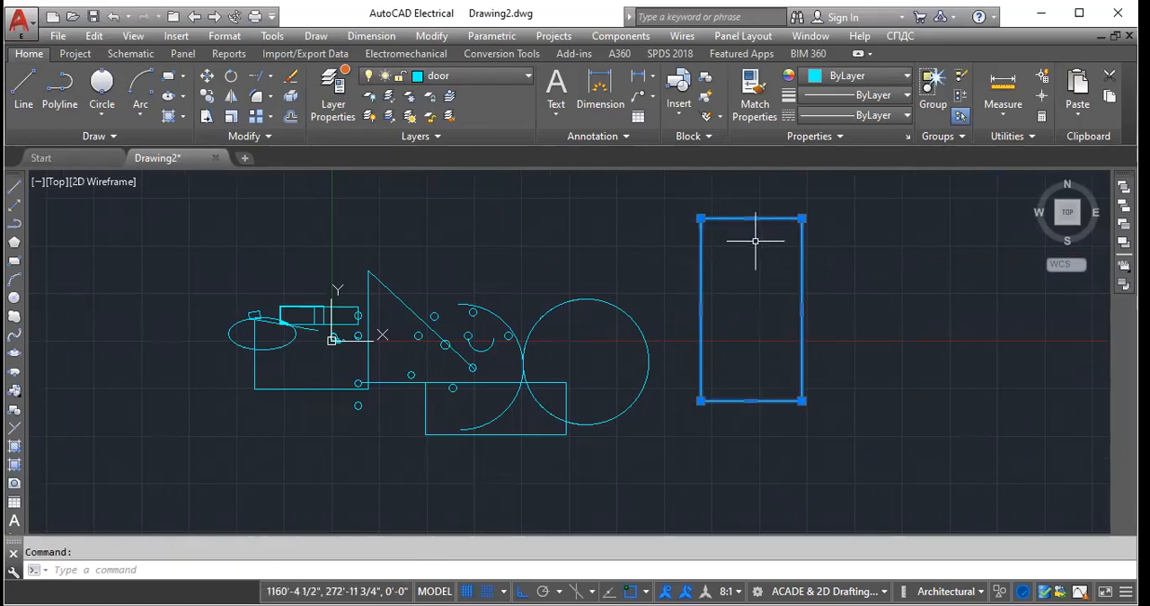
key("Return")
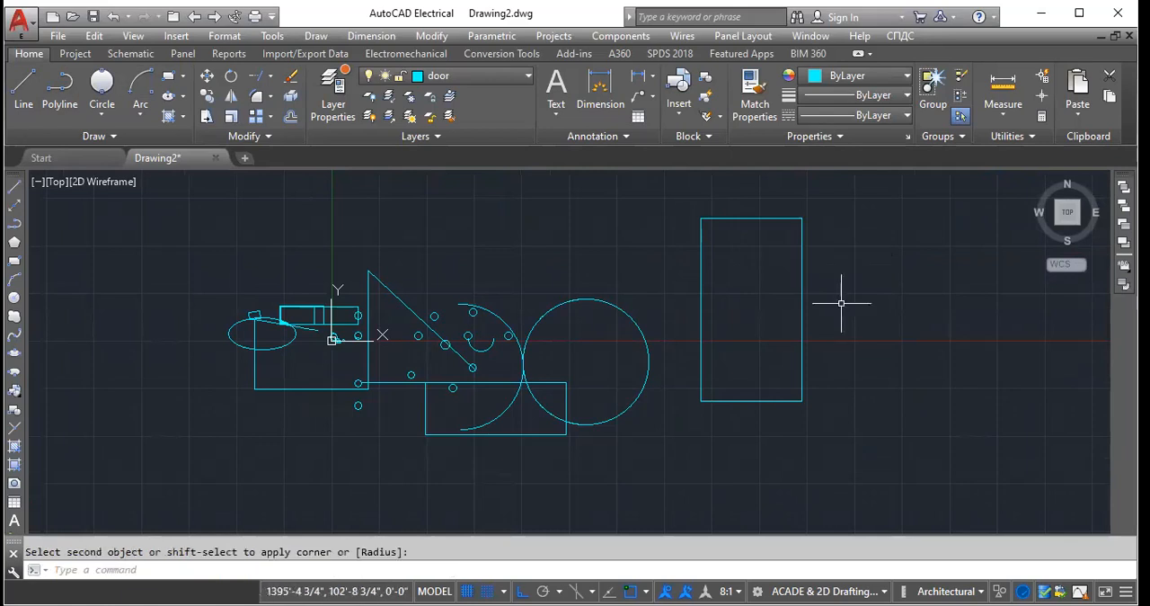
left_click(260, 97)
left_click(271, 96)
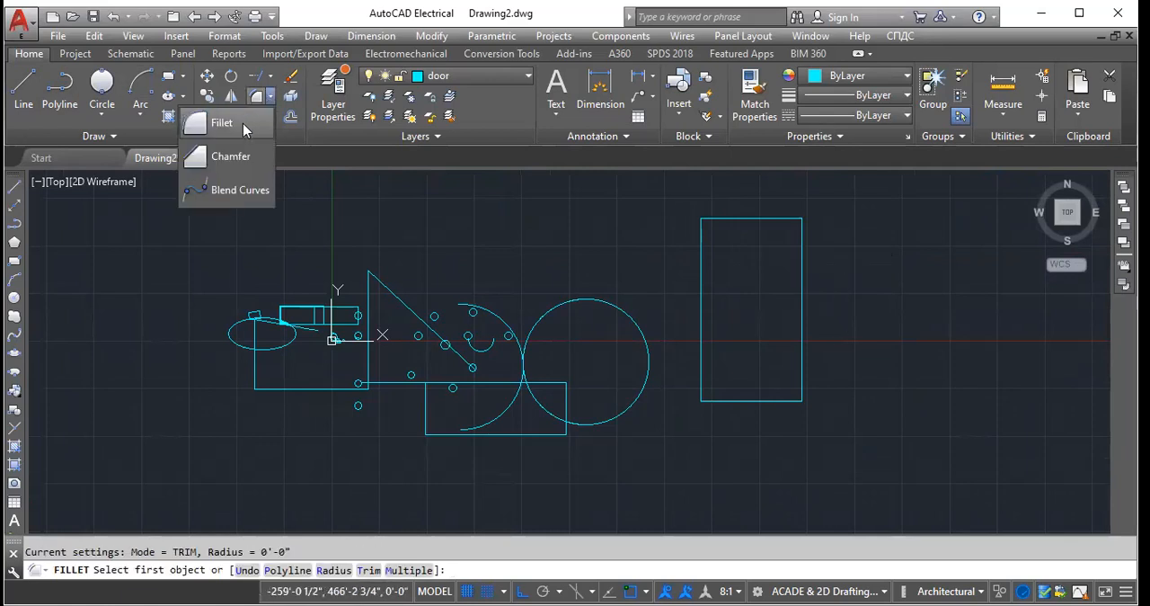
left_click(215, 120)
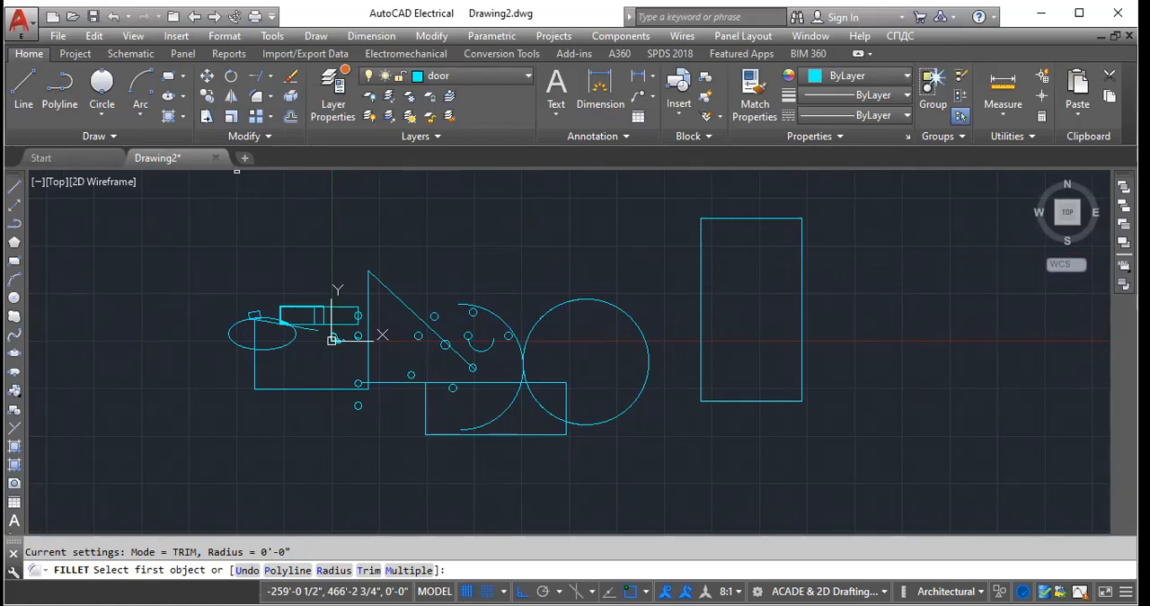
key("Escape")
left_click(701, 241)
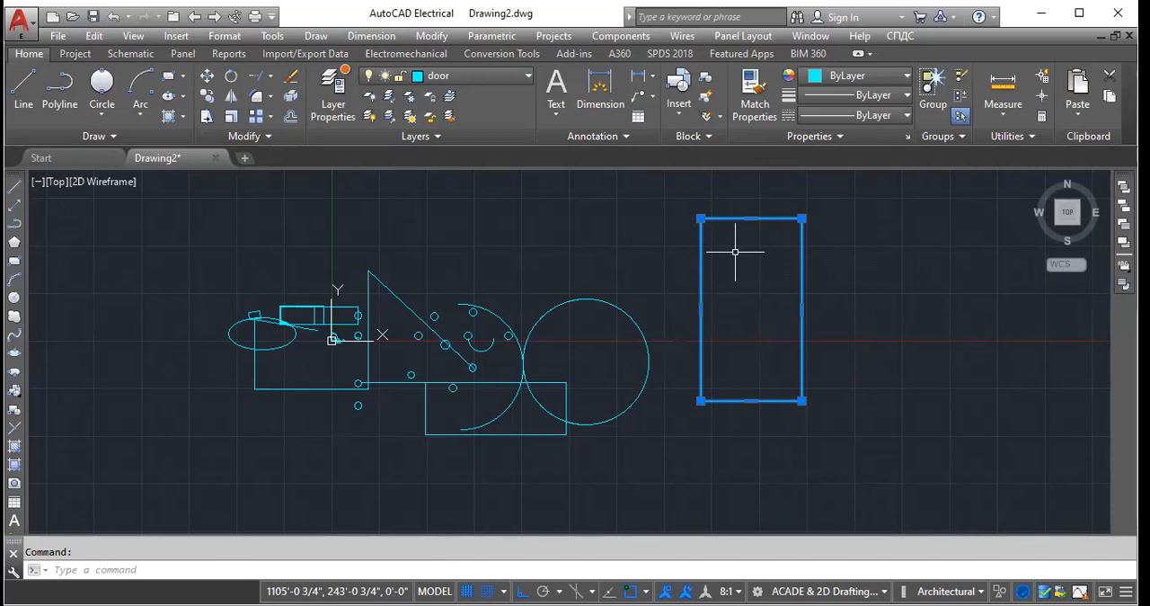
key("Return")
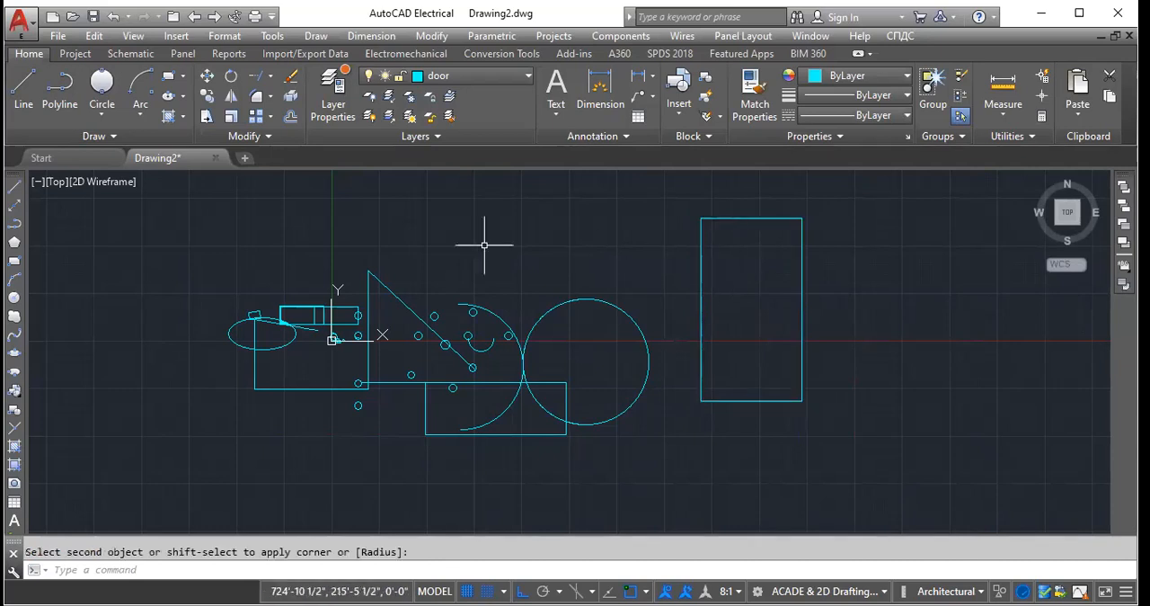
- Set the fillet radius to 12 inches and round the tall rectangle's upper-left corner
left_click(253, 97)
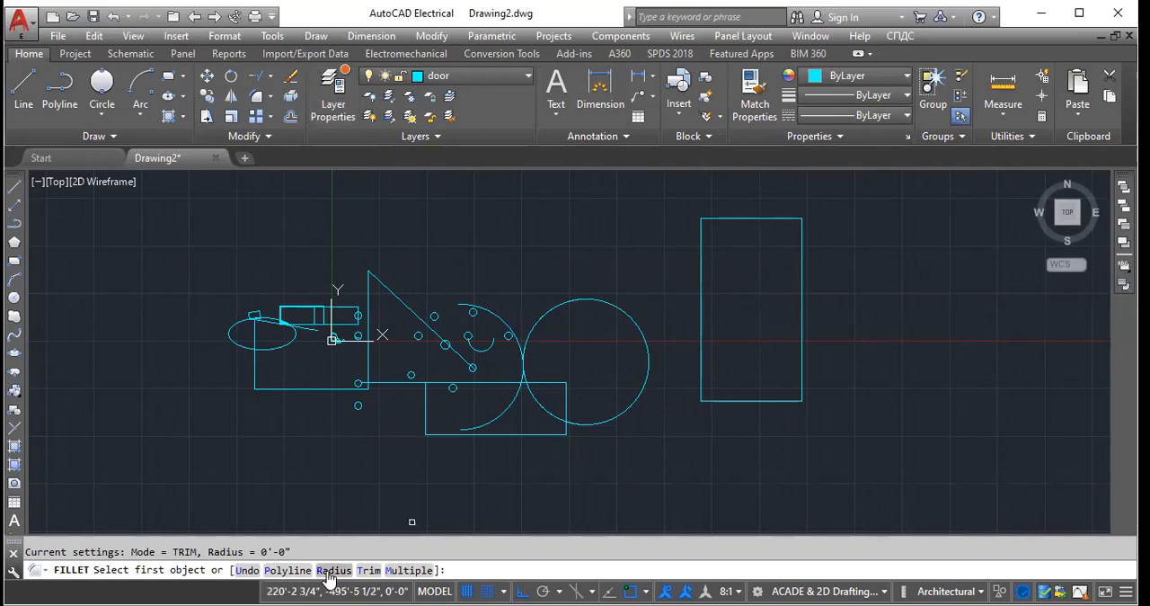
type("R")
key("Return")
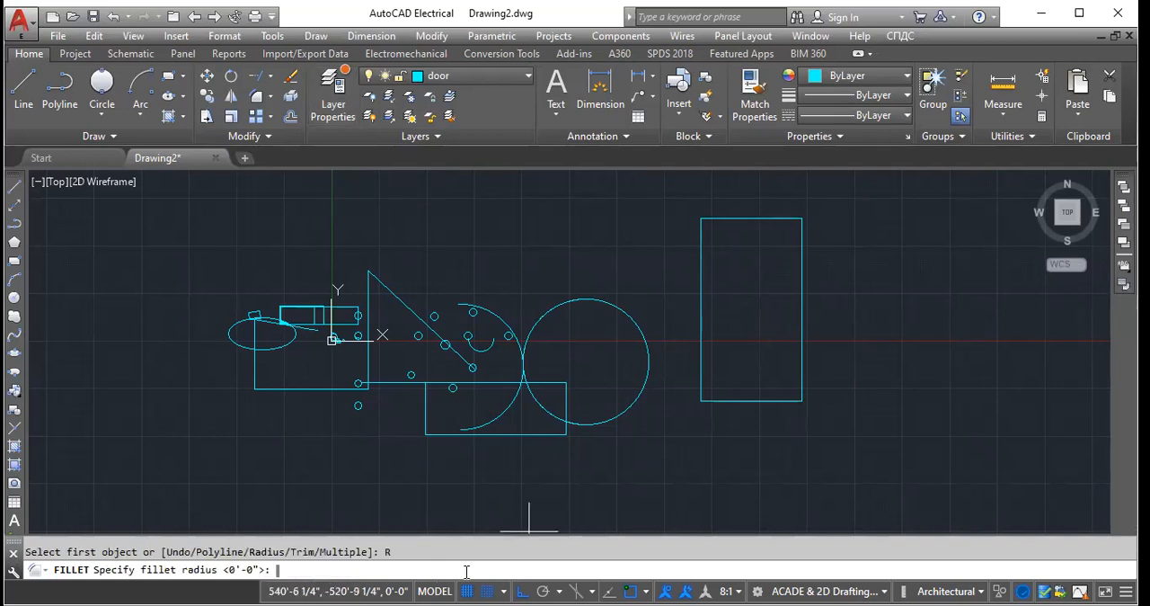
type("12")
key("Return")
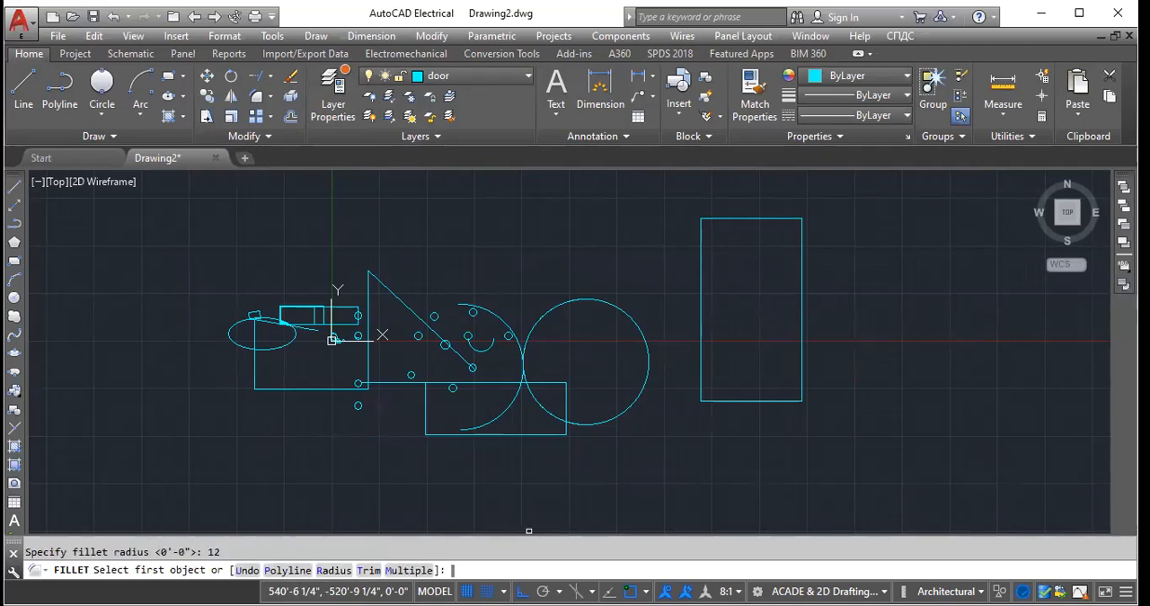
left_click(724, 220)
scroll(692, 222, "up", 5)
scroll(560, 285, "down", 3)
scroll(593, 215, "up", 3)
scroll(617, 337, "up", 2)
scroll(570, 320, "down", 3)
scroll(623, 265, "up", 2)
scroll(550, 303, "up", 2)
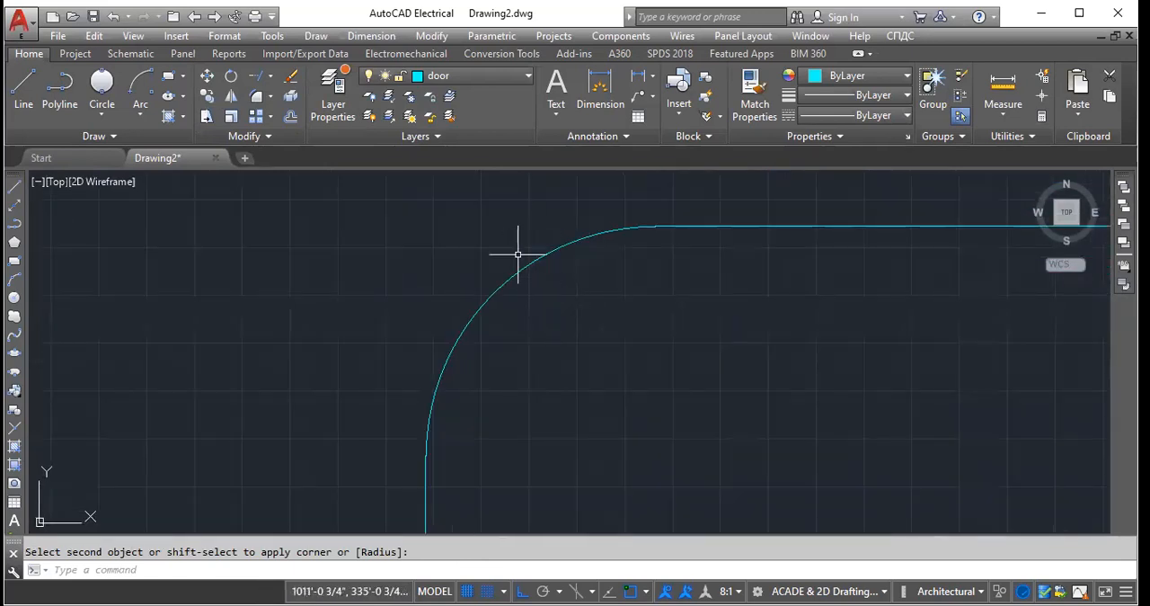
scroll(481, 303, "down", 3)
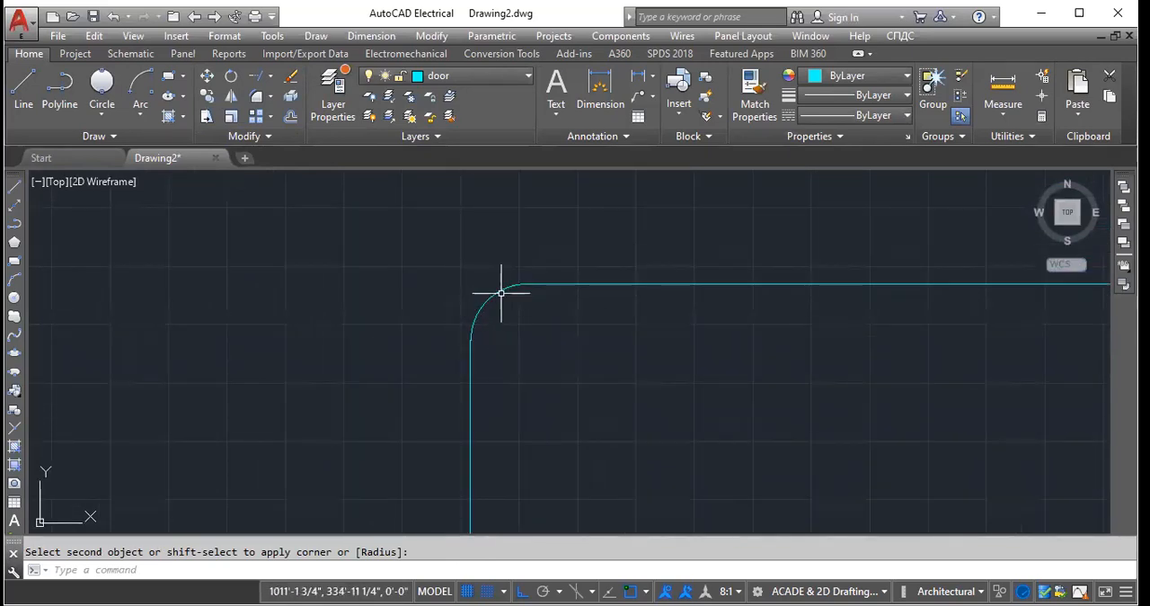
scroll(423, 302, "down", 4)
scroll(372, 308, "down", 3)
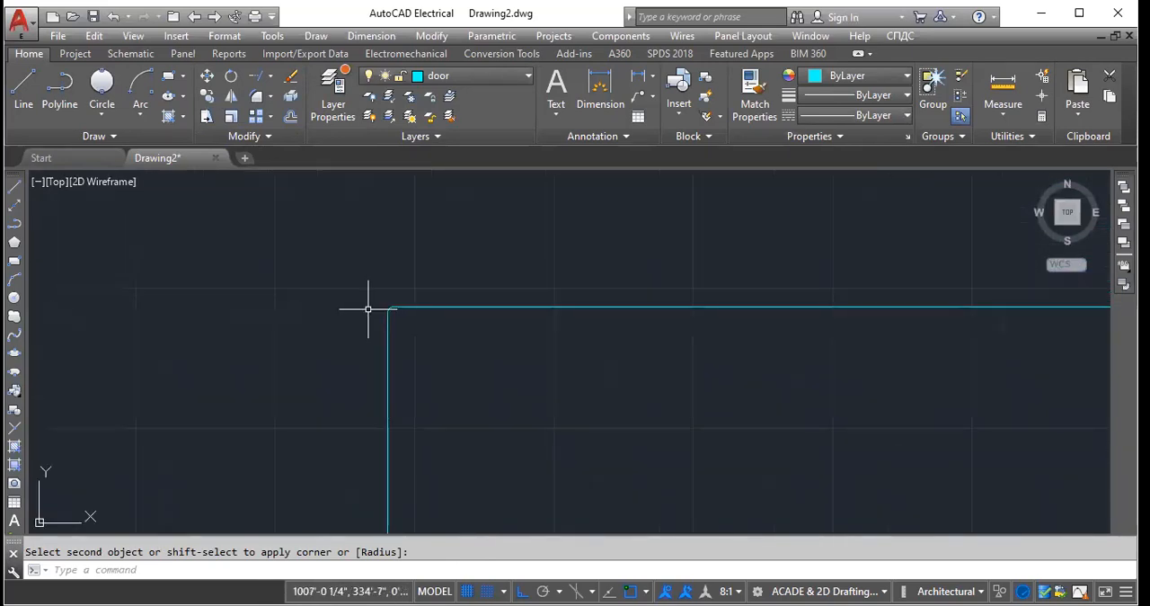
- Set the fillet radius to 100' and round the tall rectangle's upper-right corner between its top and right edges
scroll(665, 359, "up", 4)
scroll(704, 448, "up", 8)
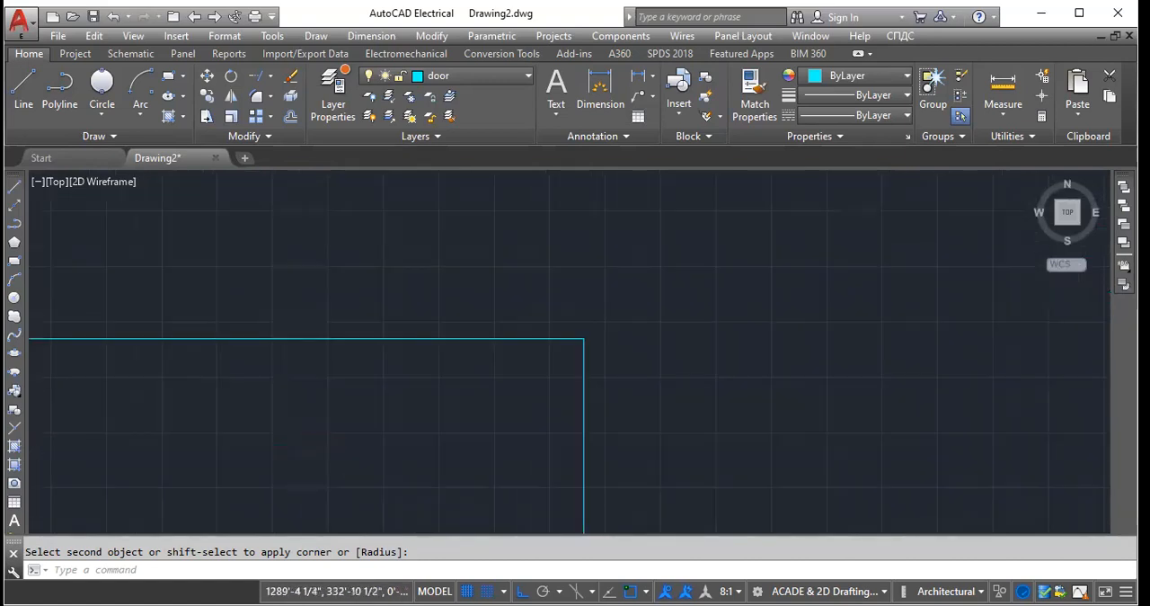
scroll(630, 370, "down", 3)
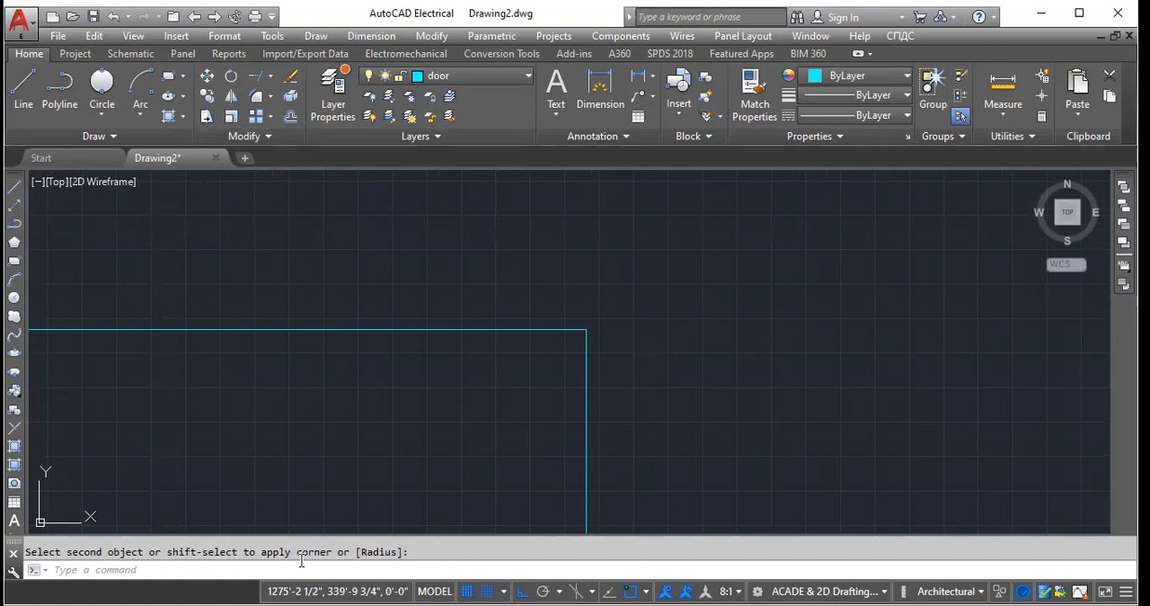
left_click(333, 575)
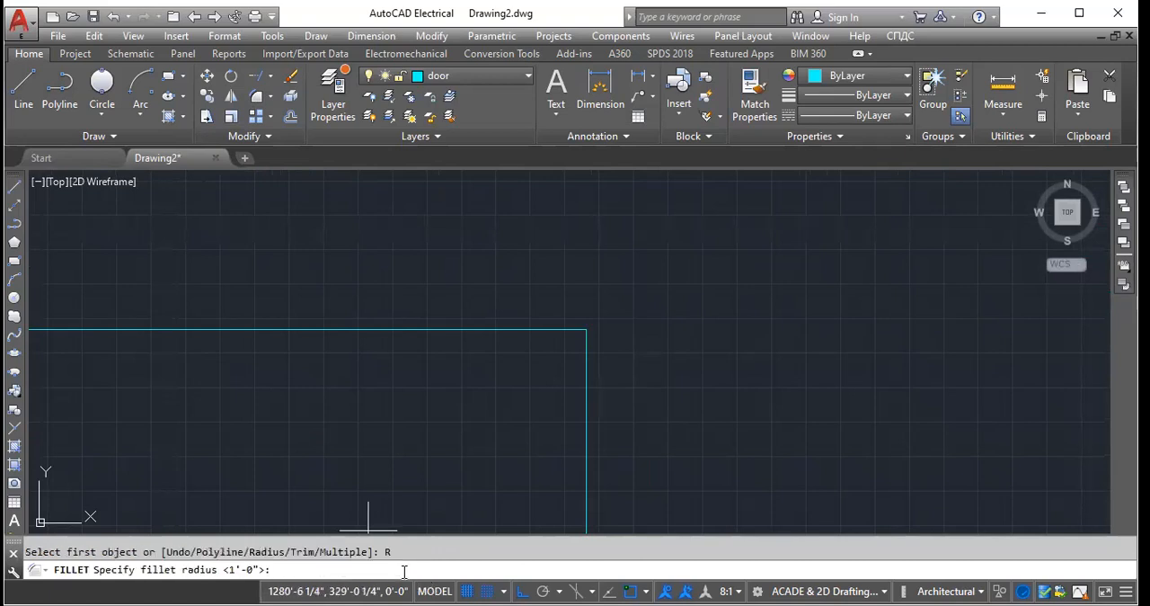
type("12")
key("BackSpace")
type("00\"")
key("Return")
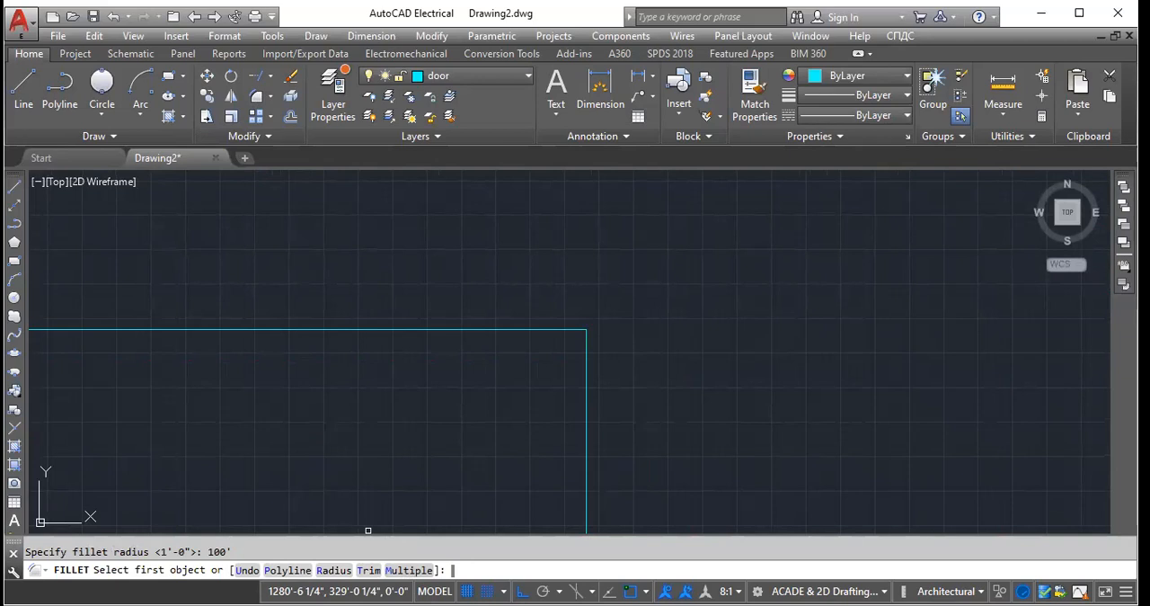
left_click(530, 329)
left_click(587, 404)
scroll(583, 343, "down", 10)
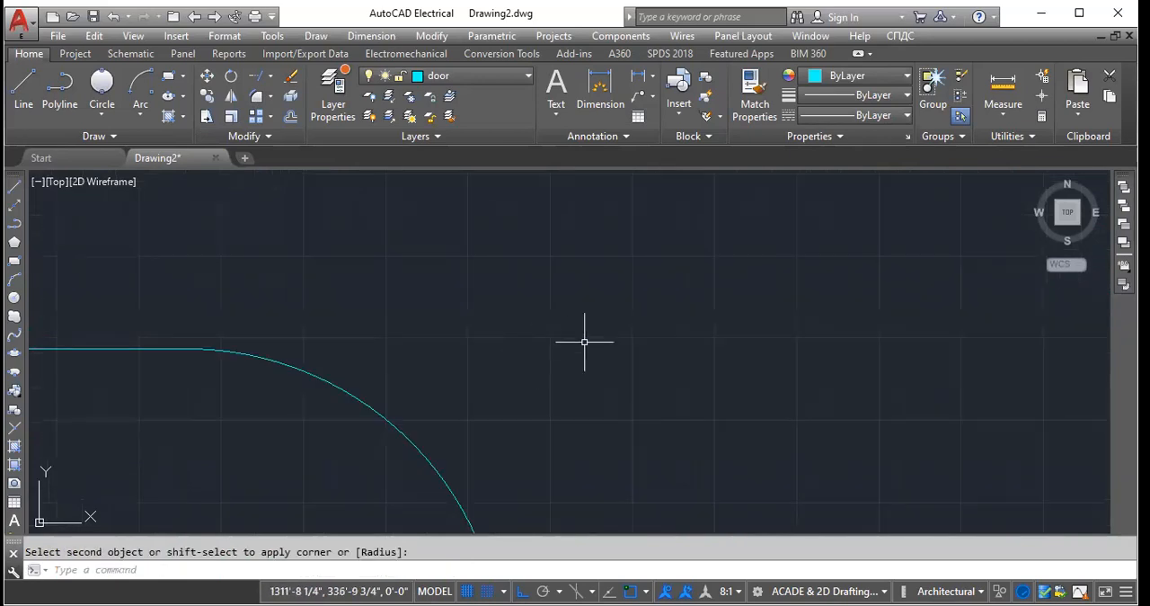
scroll(571, 380, "up", 4)
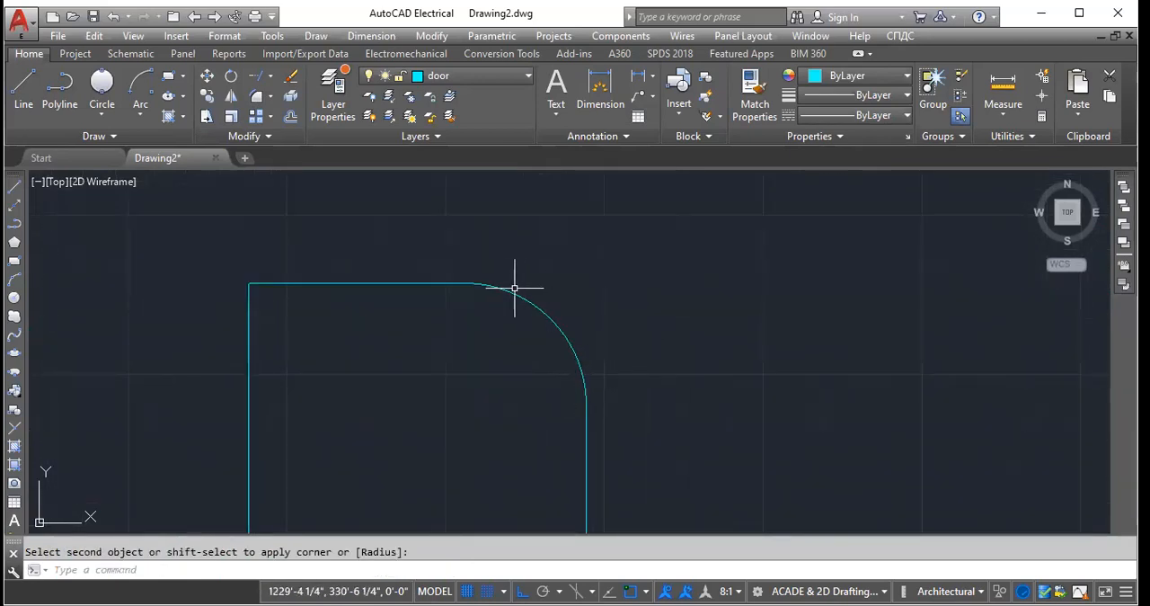
- Fillet the tall rectangle's upper-left corner with the same 100' radius to give it an arched top
left_click(249, 340)
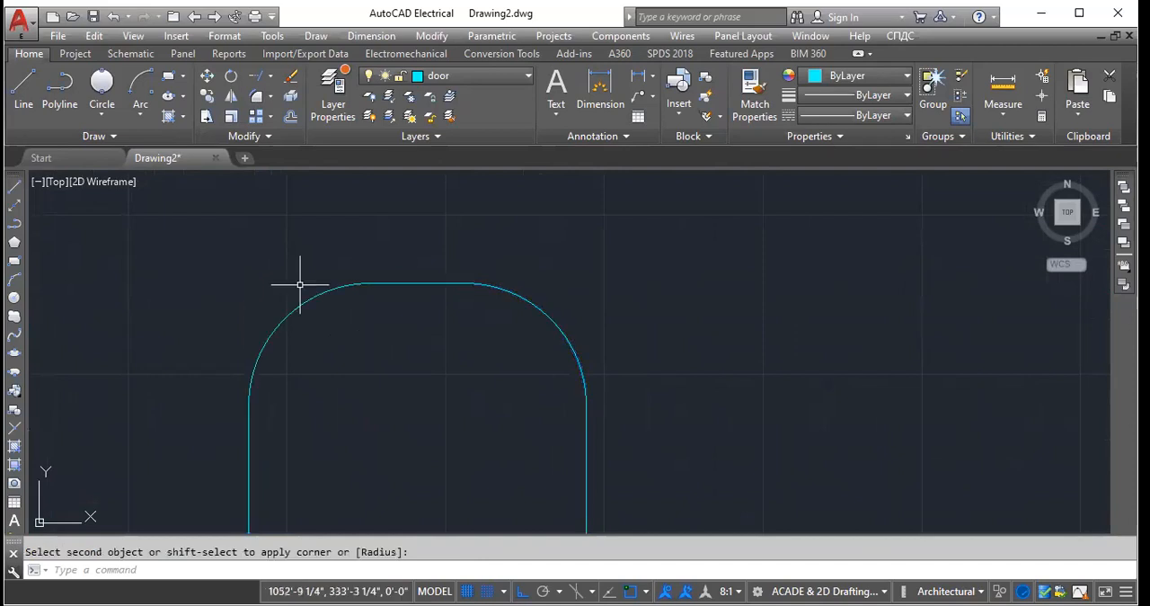
scroll(422, 395, "down", 8)
scroll(459, 477, "up", 4)
scroll(467, 452, "up", 2)
scroll(472, 450, "down", 4)
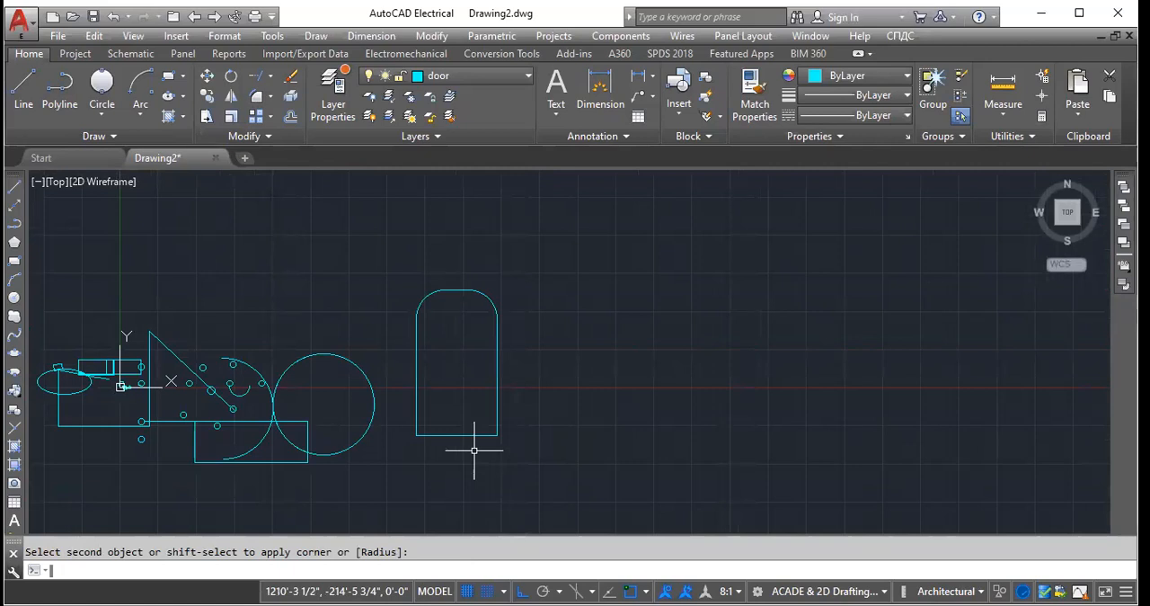
- Offset the arched outline inward by 10'
left_click(256, 96)
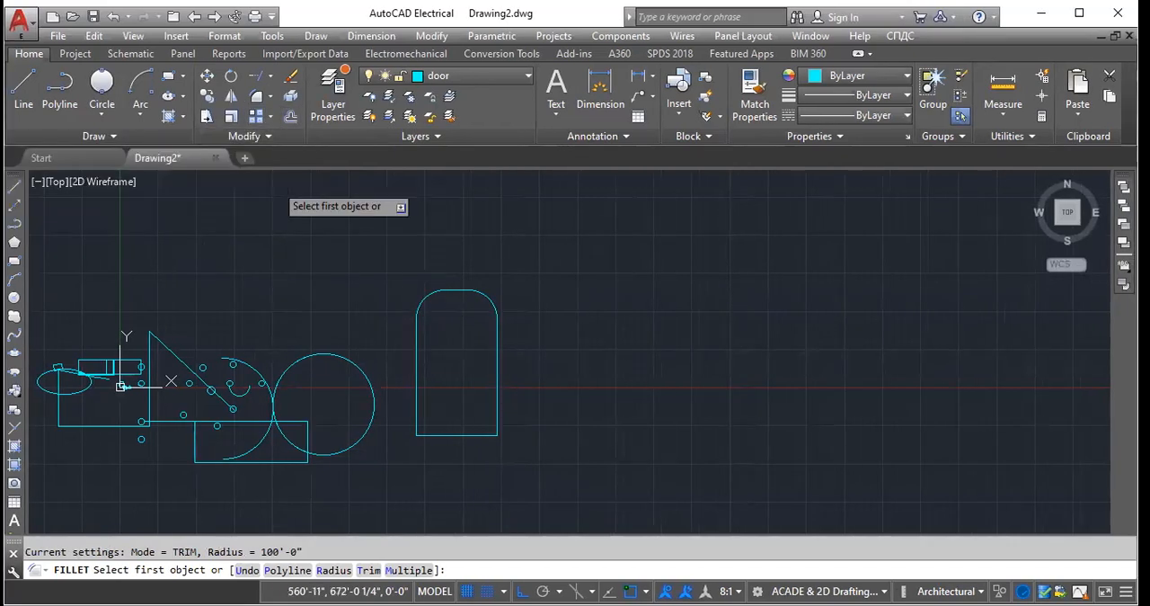
left_click(291, 117)
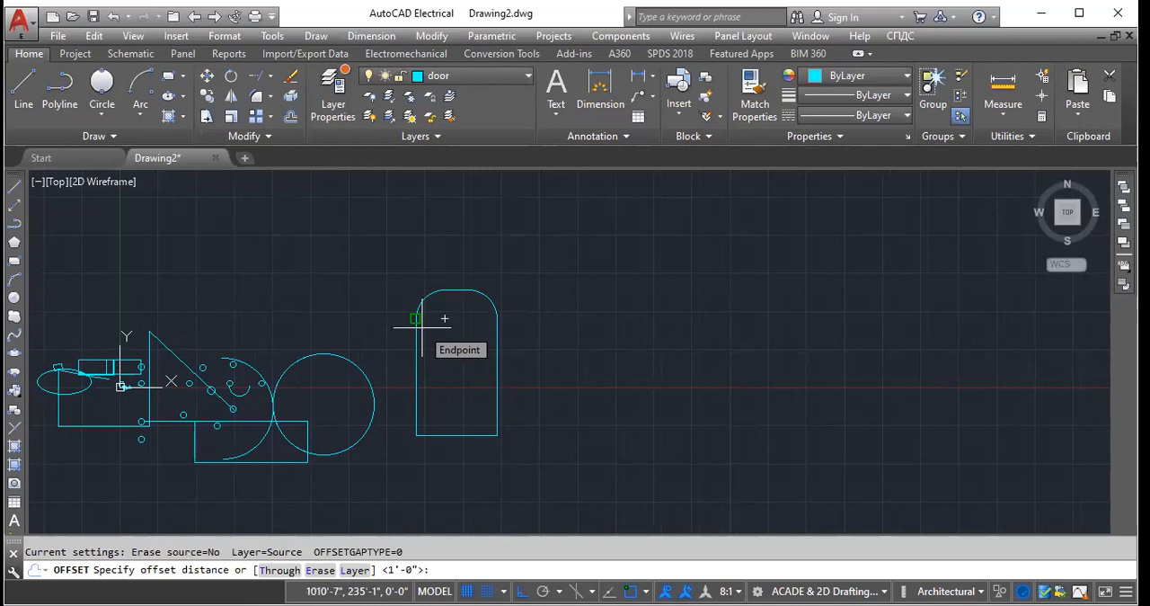
type("10'")
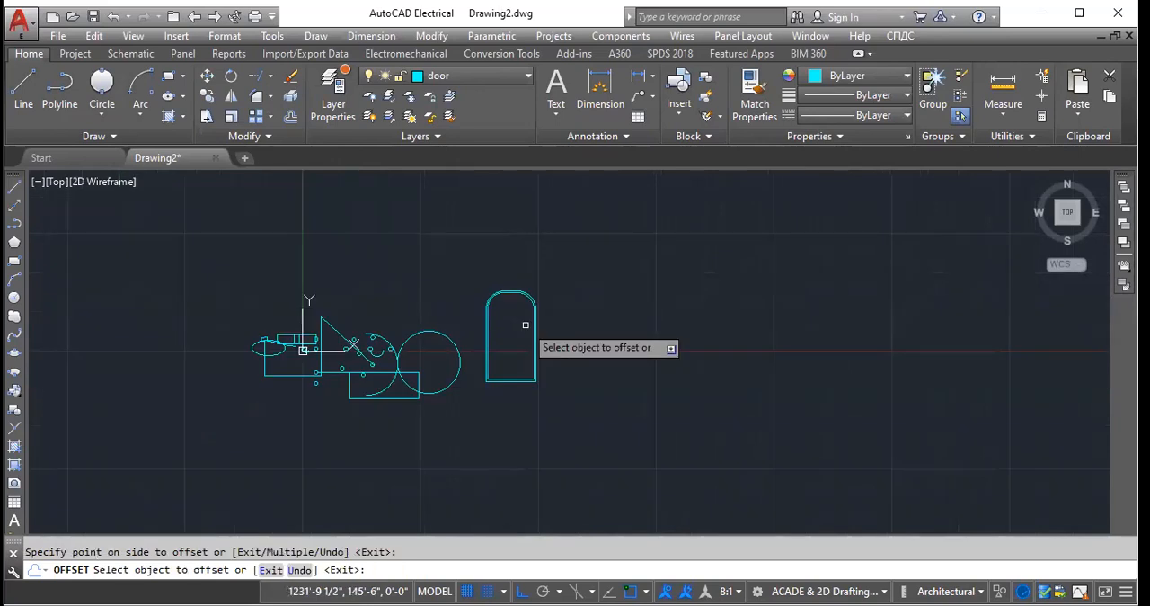
scroll(526, 325, "down", 2)
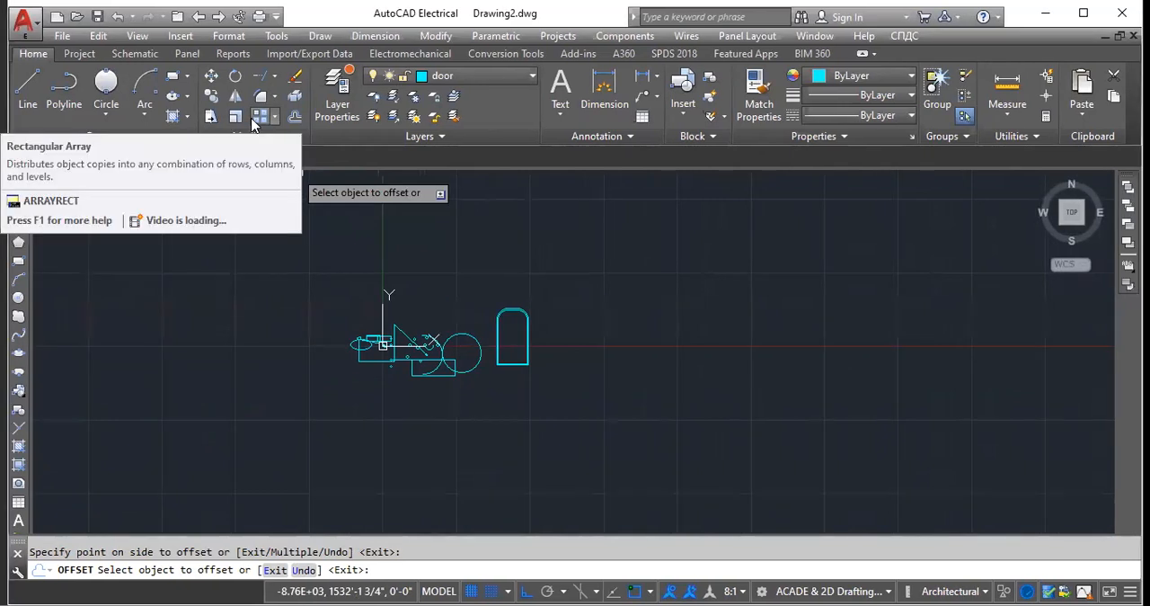
- Create a rectangular array of the double arched outline with 3 columns and 4 rows
left_click(255, 120)
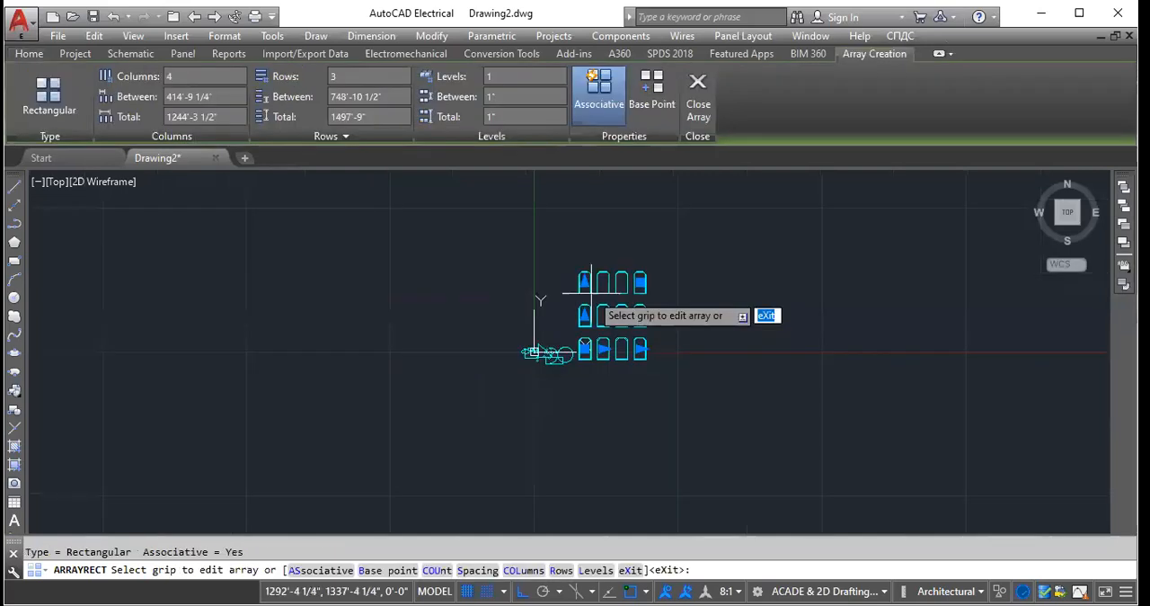
scroll(665, 328, "up", 6)
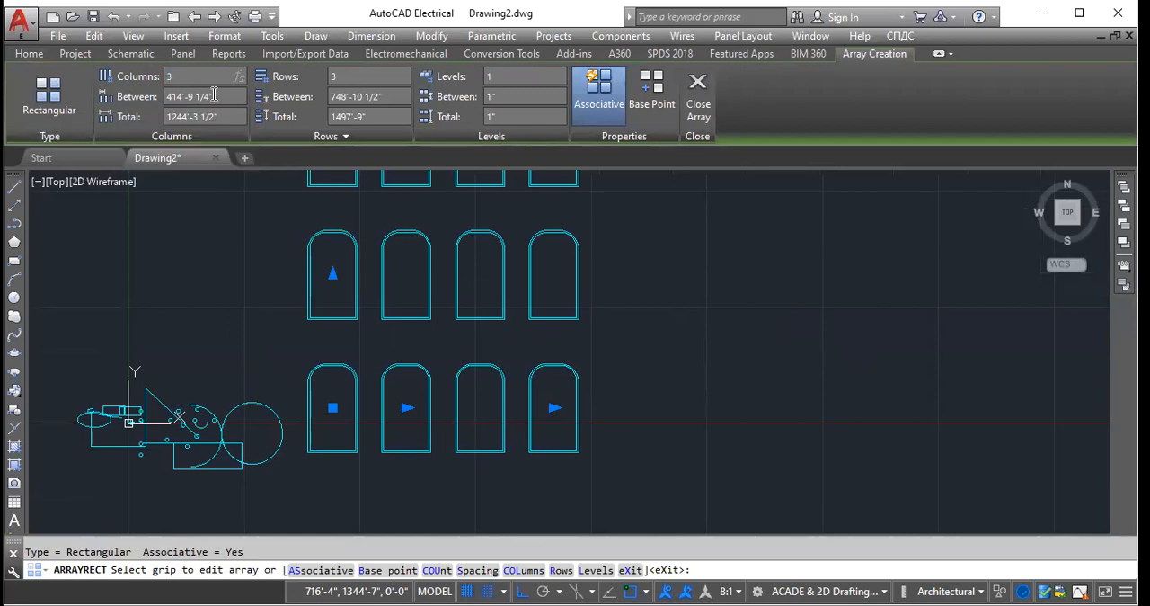
key("Return")
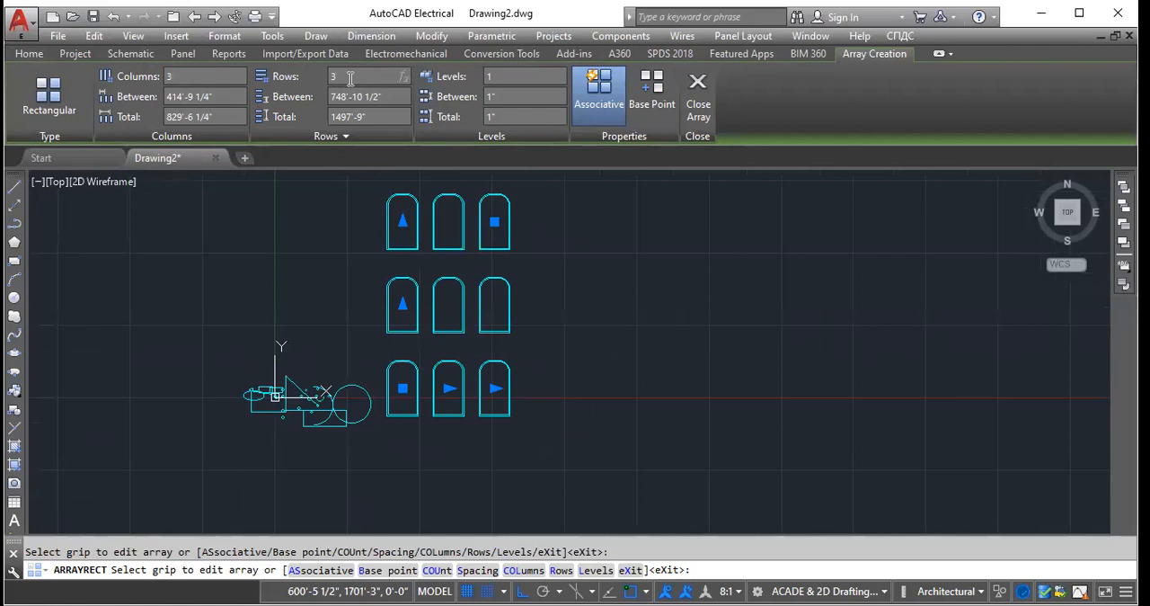
left_click(342, 208)
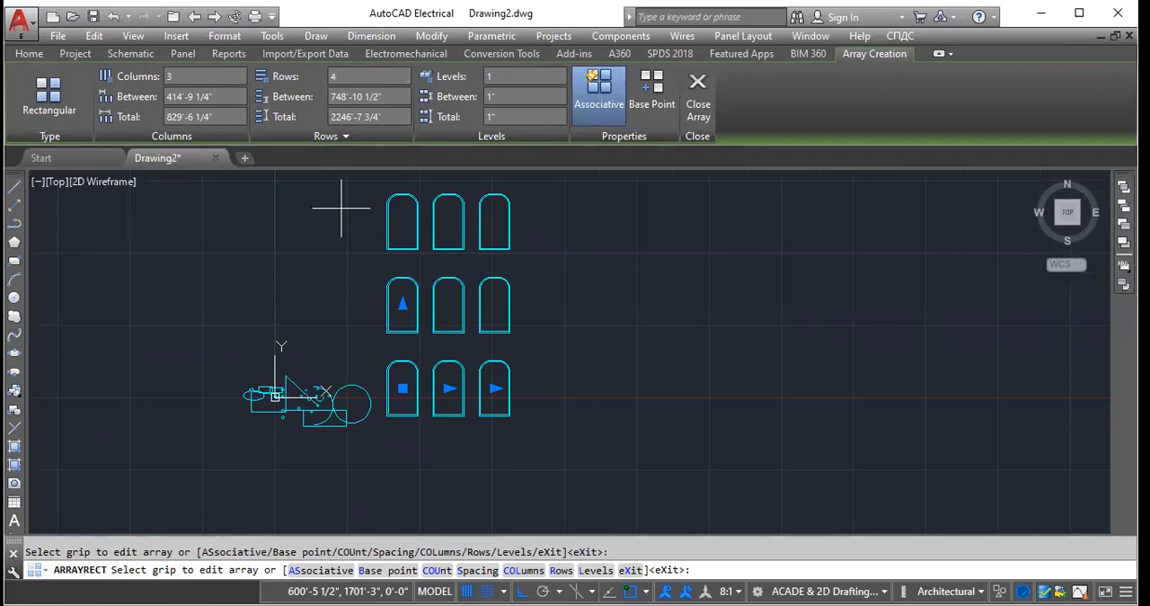
scroll(341, 208, "down", 3)
- Set the array's spacing between columns to 100'
left_click(226, 96)
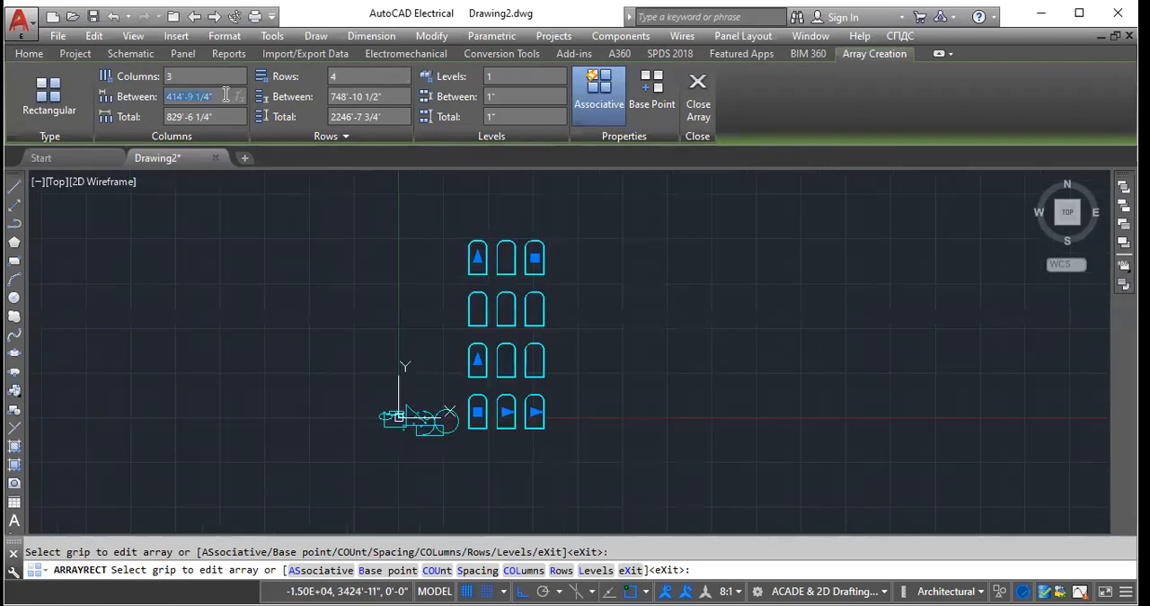
type("100")
key("Return")
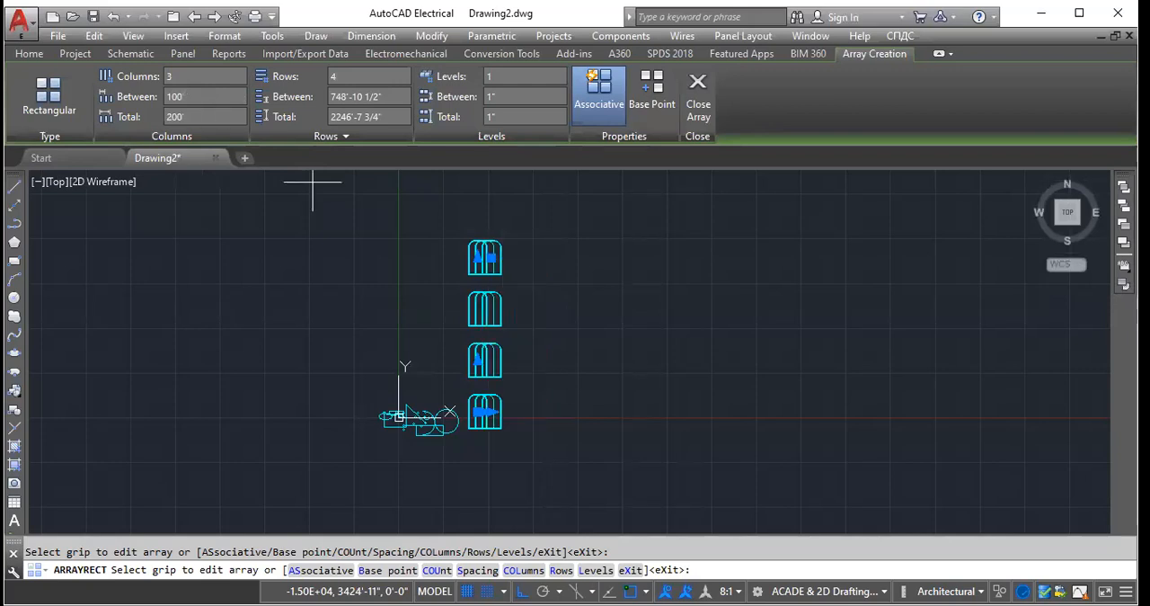
- Widen the array's spacing between columns to 1000'
left_click(205, 96)
type("10000")
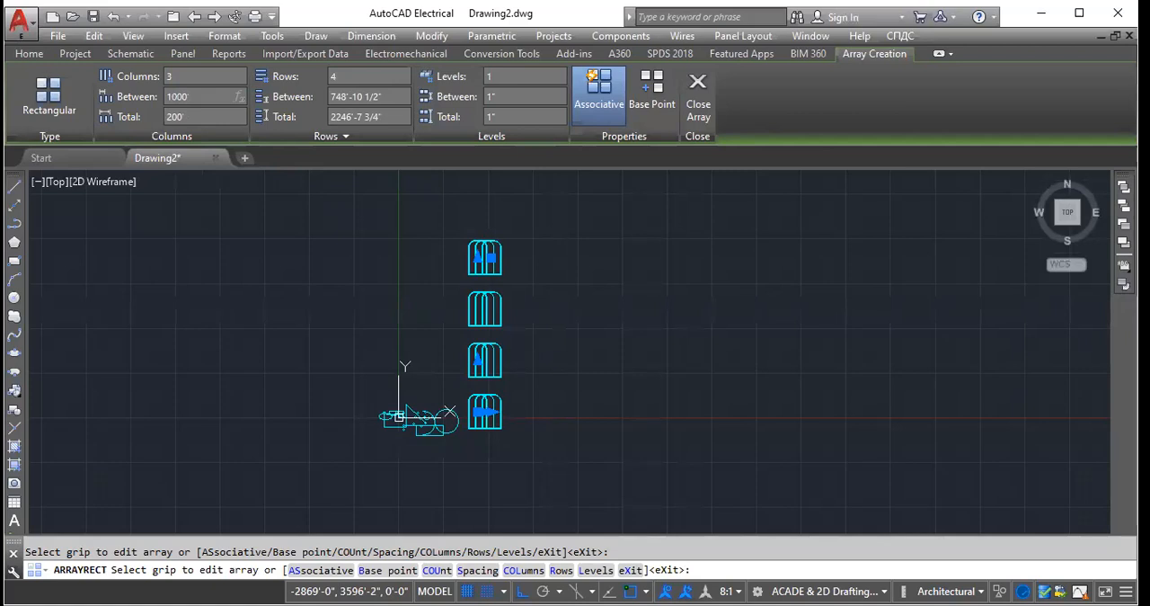
key("Return")
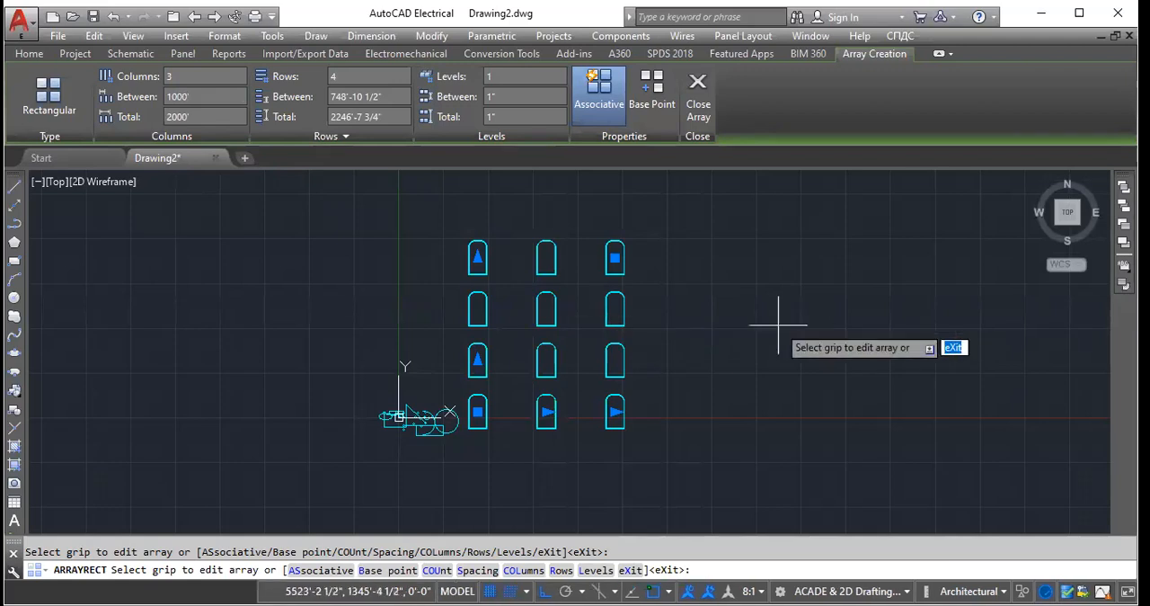
scroll(585, 356, "up", 5)
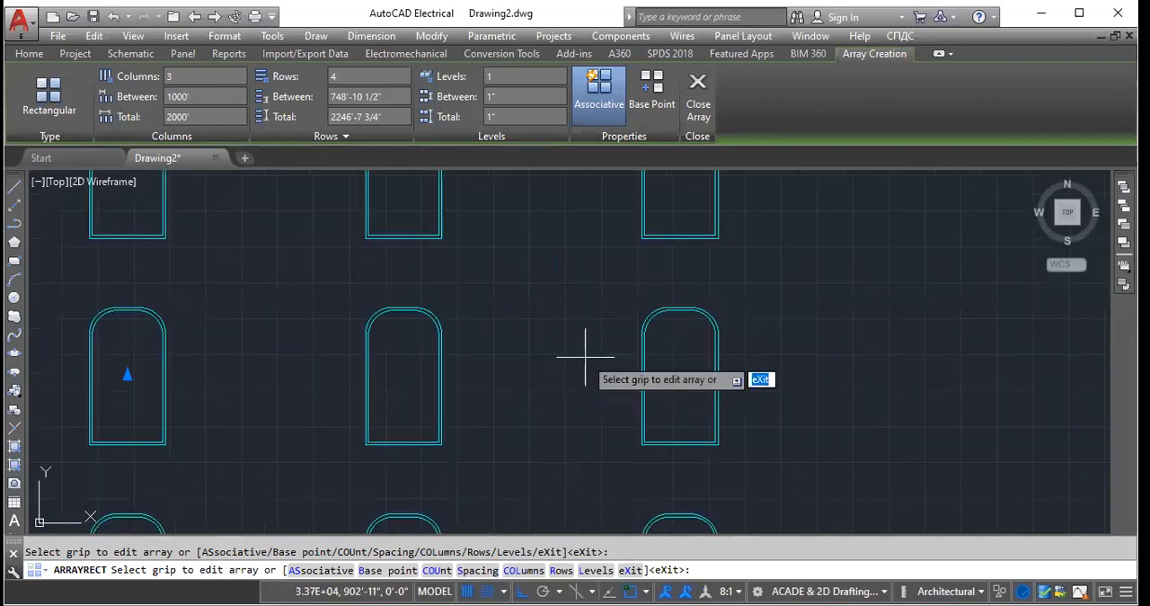
scroll(501, 310, "down", 4)
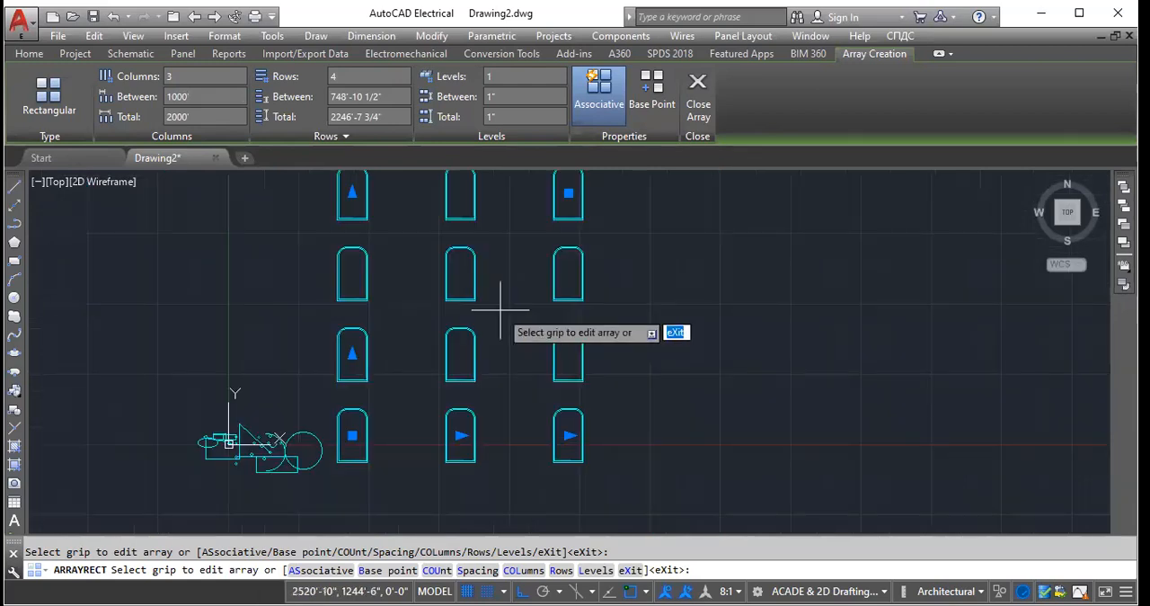
scroll(501, 310, "up", 2)
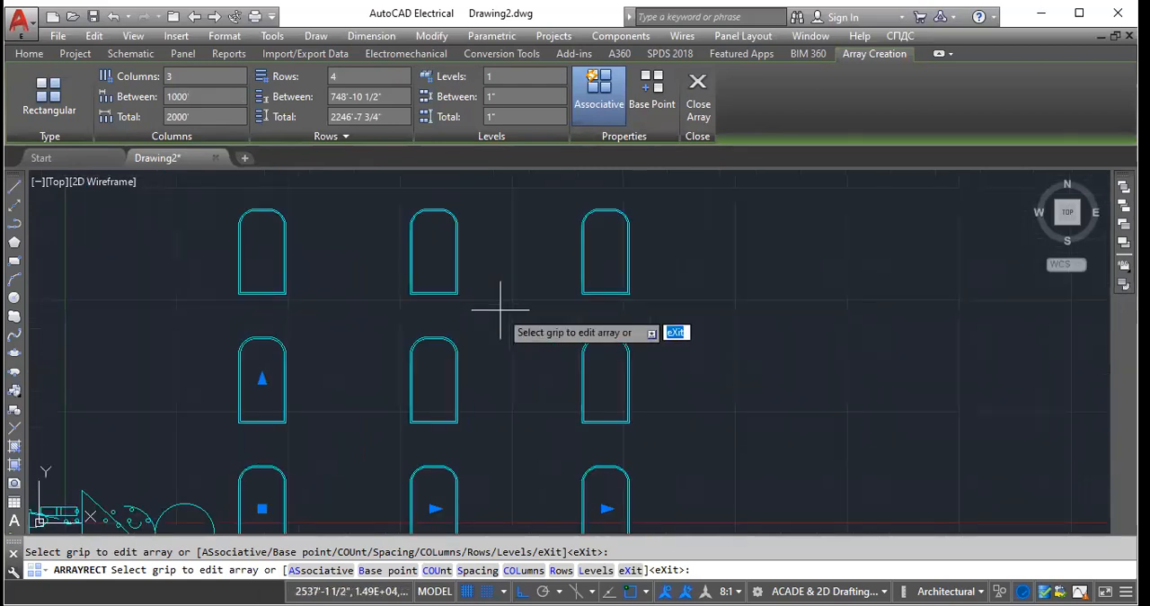
scroll(500, 310, "down", 2)
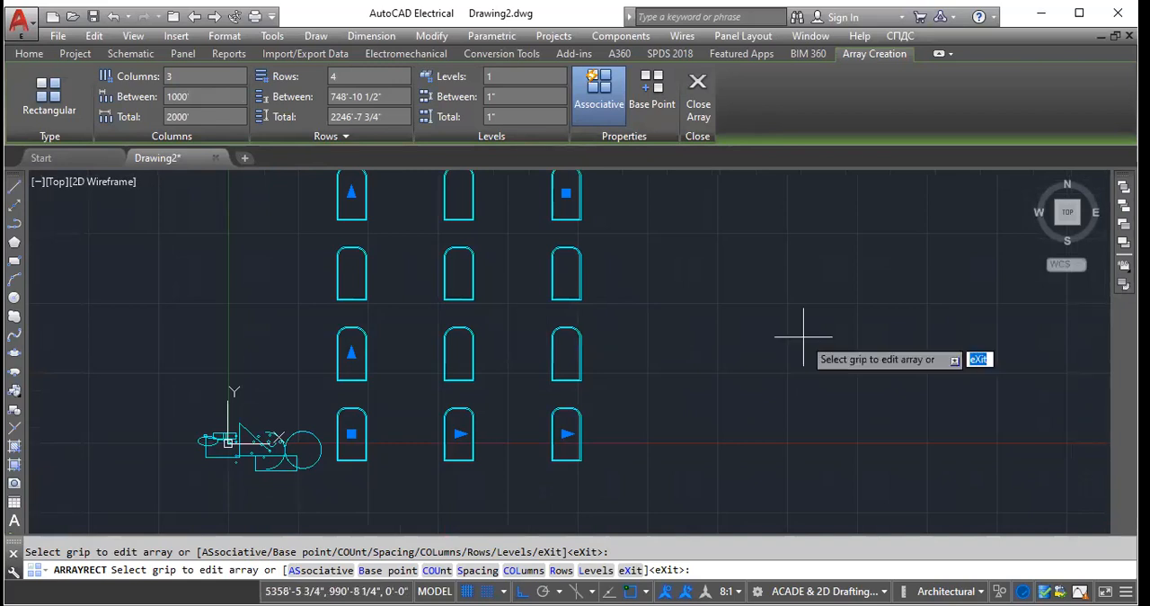
scroll(374, 175, "down", 2)
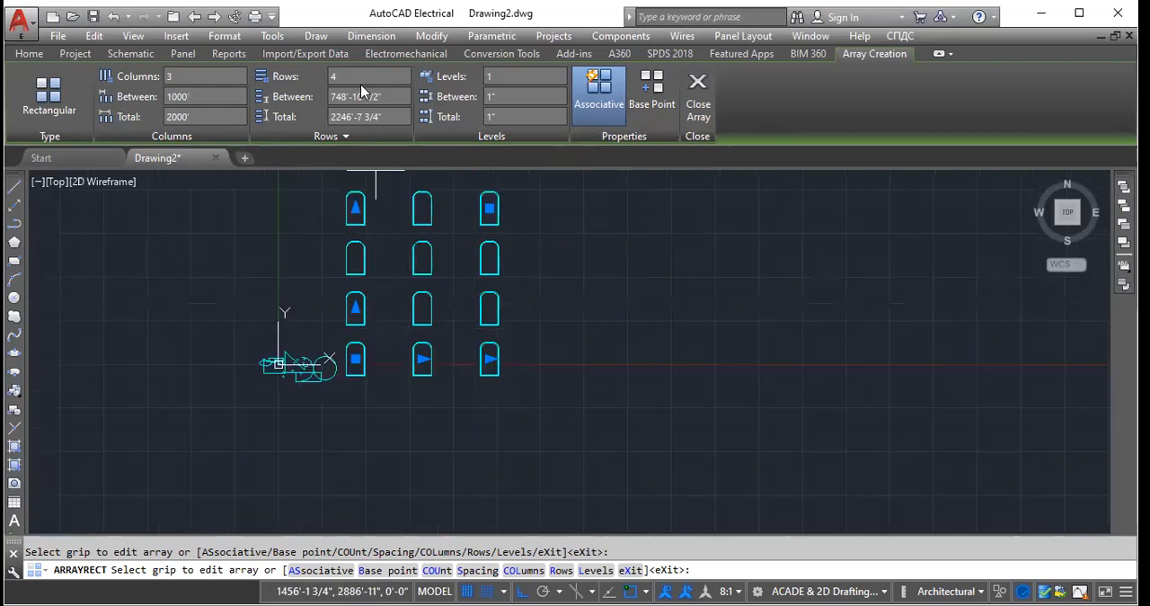
- Set the array's spacing between rows to 1500' and close the array editing
left_click(387, 97)
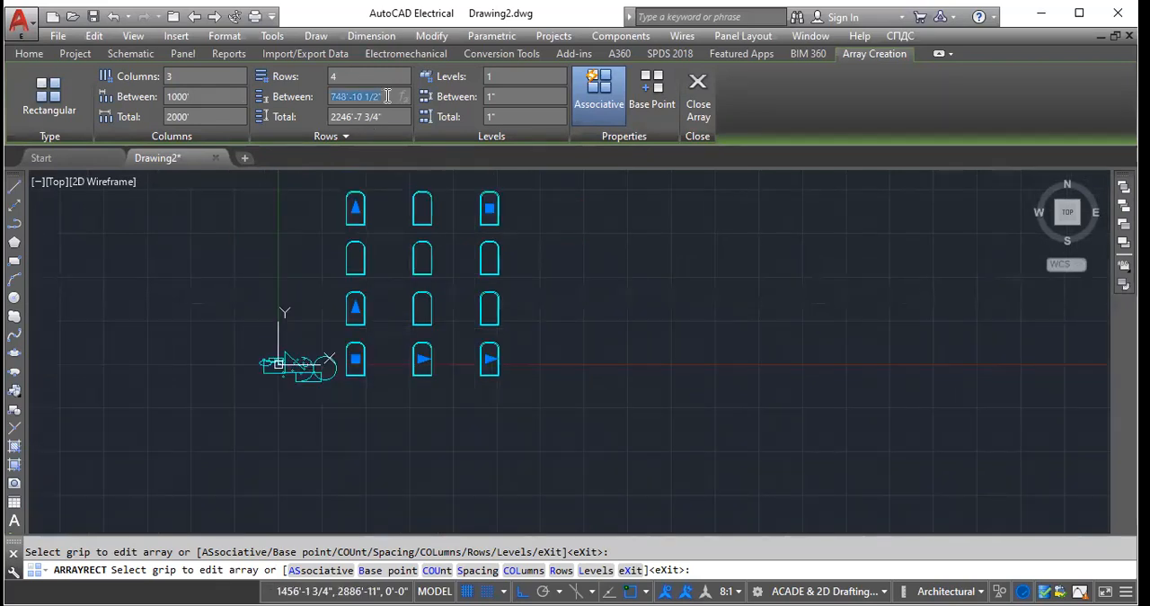
type("1500")
key("Return")
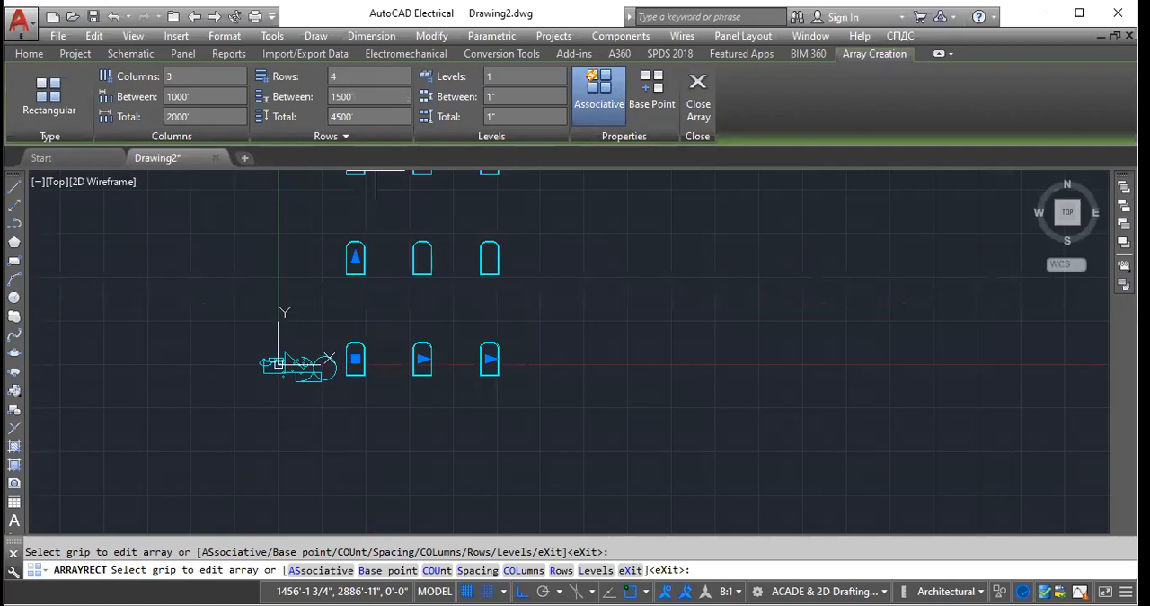
left_click(709, 117)
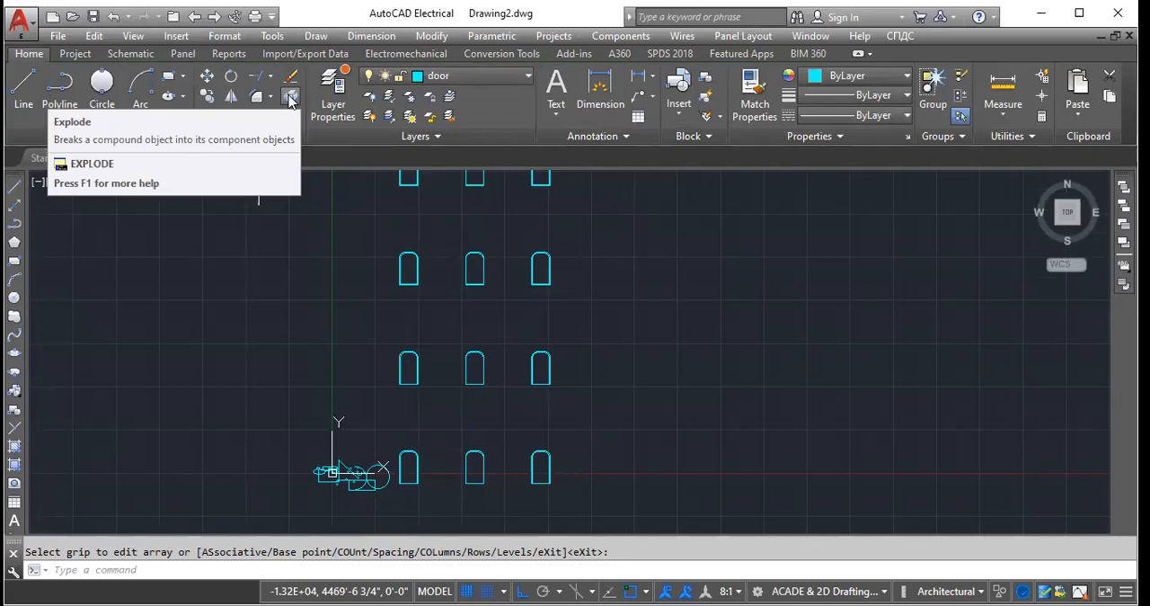
scroll(466, 265, "up", 8)
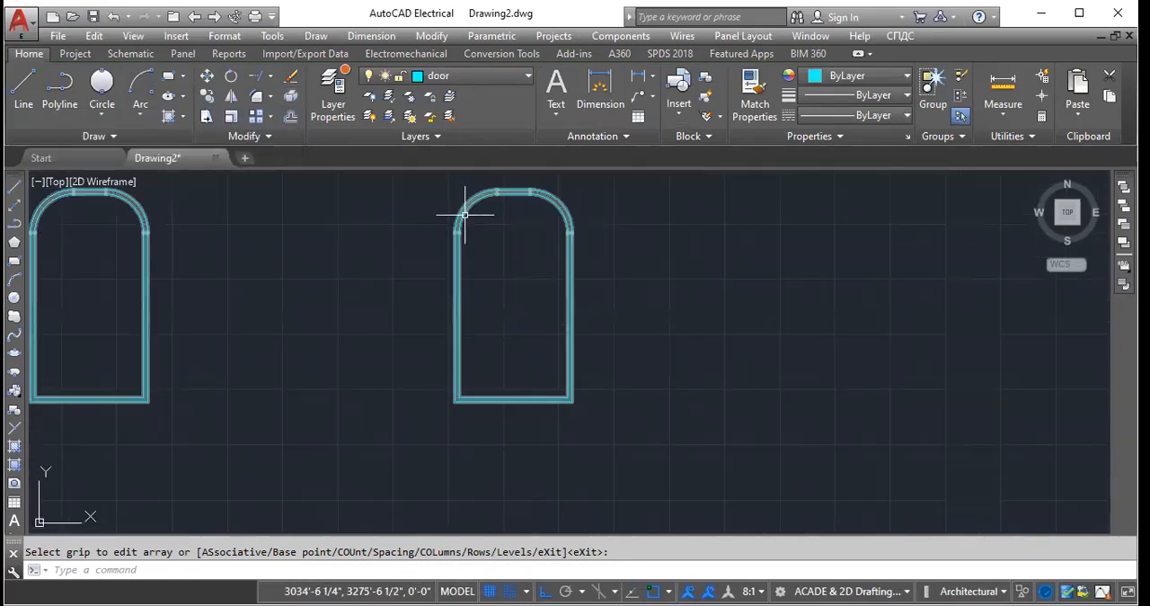
left_click(267, 138)
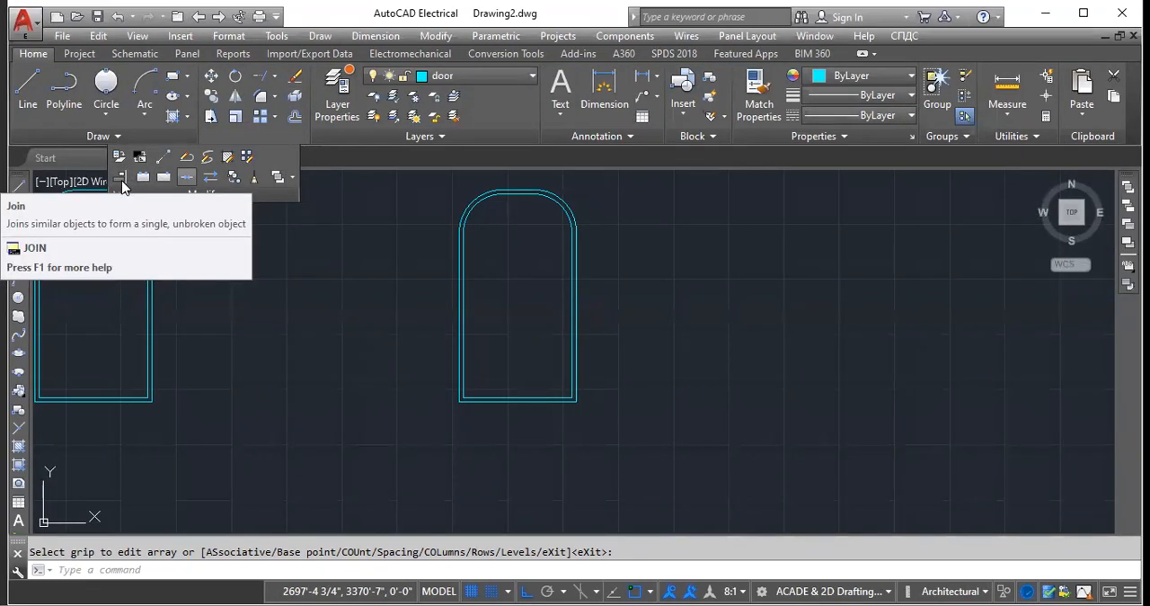
- Draw a large four-sided outline with the Line command in the empty area to the right of the arched array
scroll(641, 347, "down", 5)
scroll(481, 416, "down", 2)
scroll(490, 440, "down", 5)
scroll(413, 382, "up", 5)
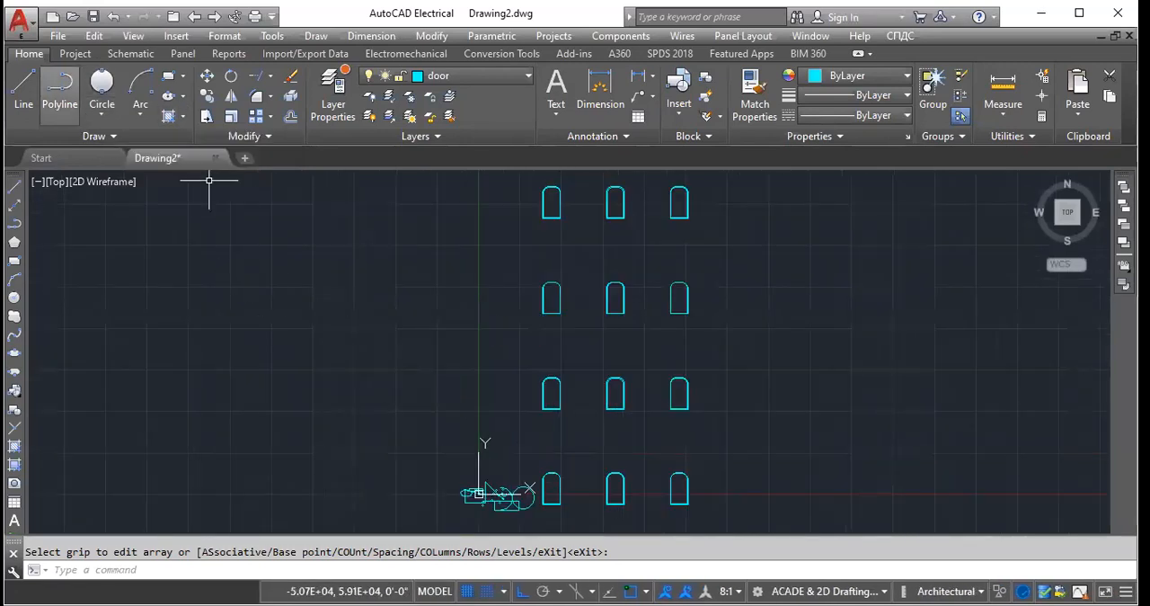
left_click(24, 90)
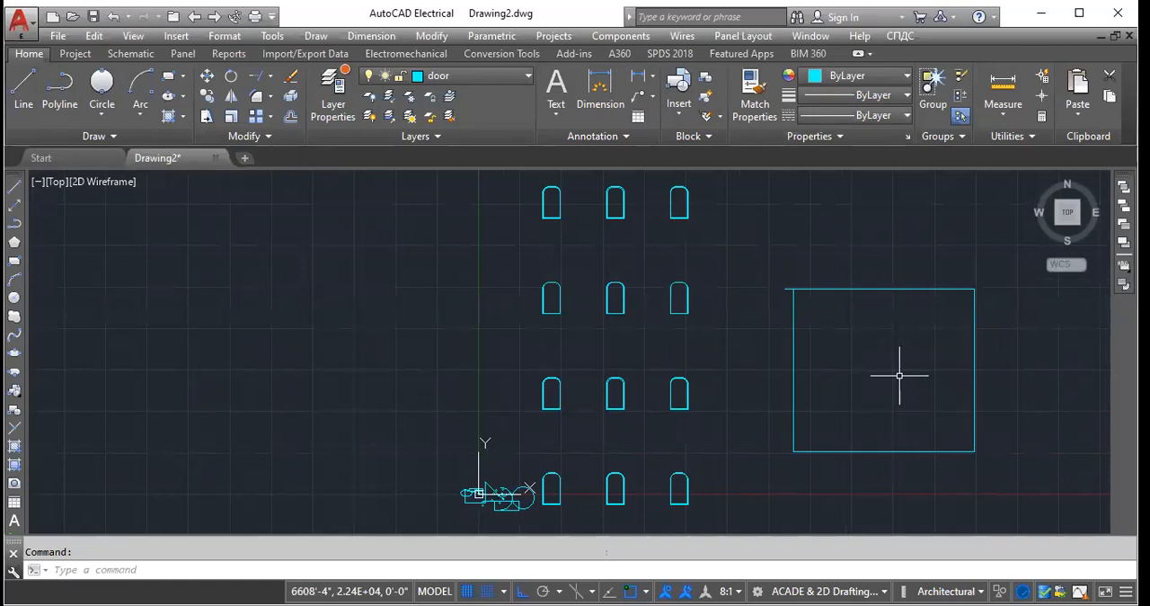
- Offset the right side of the new four-sided outline inward by 1' and by 10'
scroll(899, 374, "up", 2)
scroll(895, 375, "up", 2)
scroll(538, 322, "down", 4)
scroll(707, 350, "up", 2)
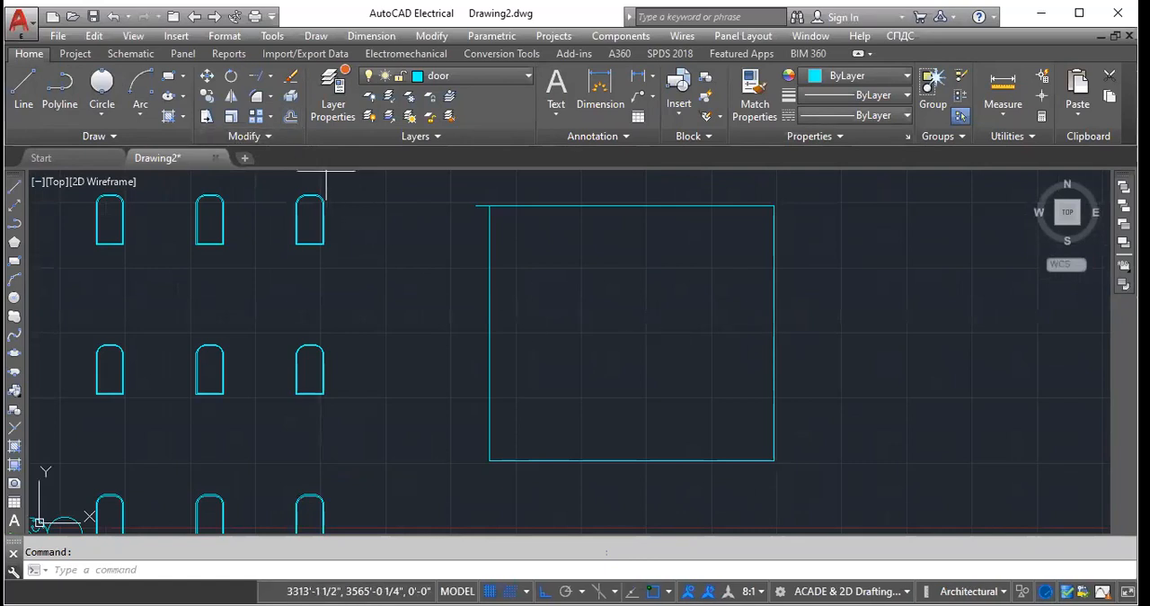
left_click(290, 117)
type("1\\")
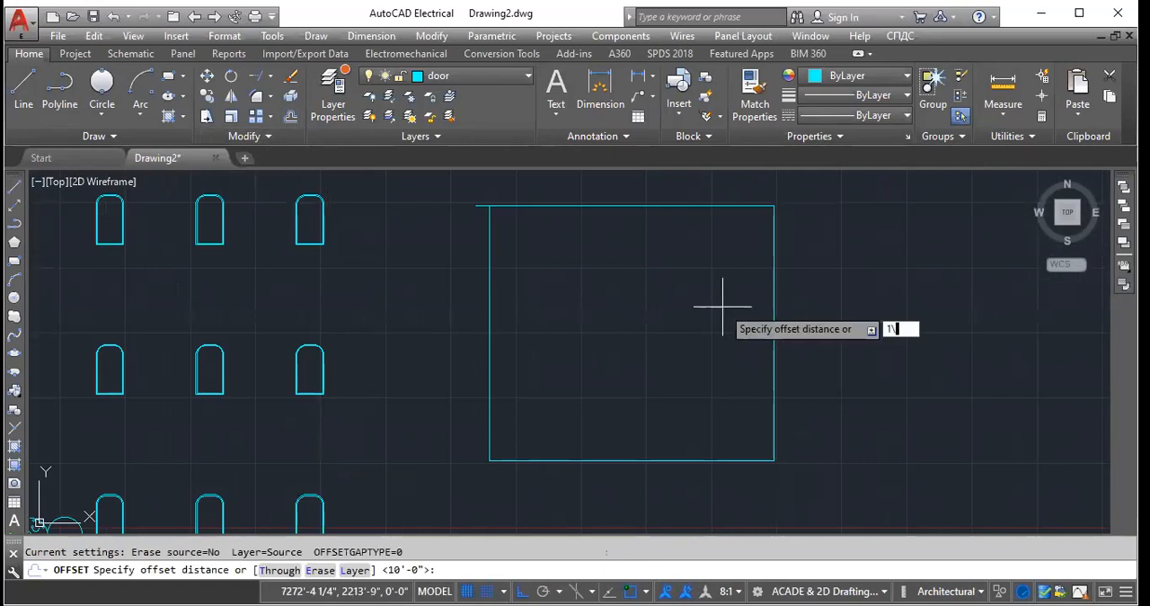
key("BackSpace")
type("'")
key("Return")
left_click(774, 325)
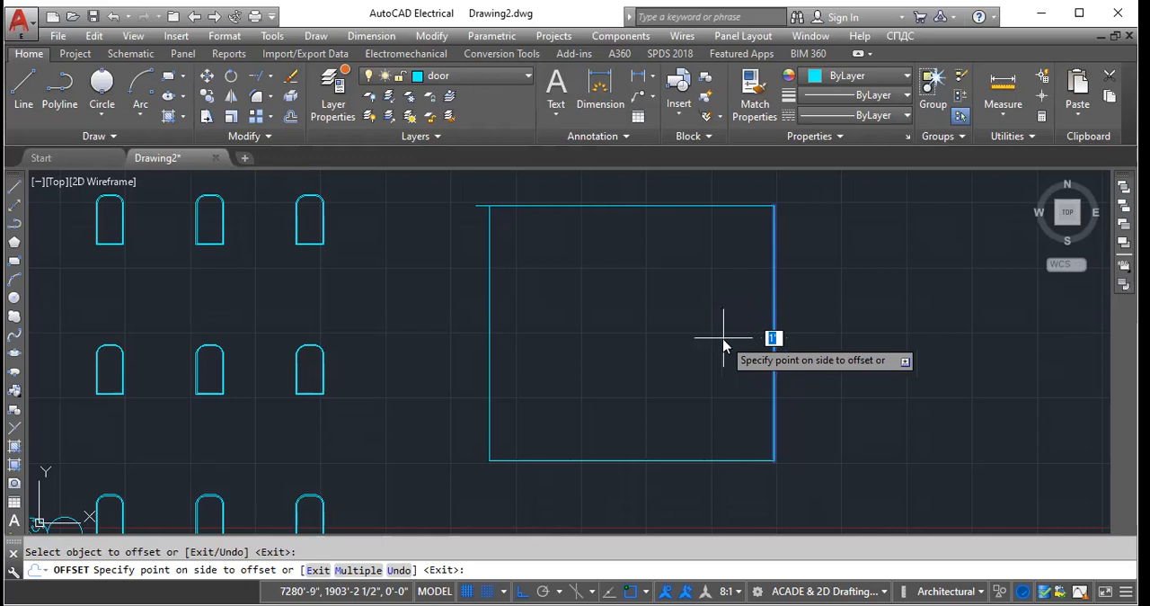
type("10'")
scroll(616, 360, "up", 5)
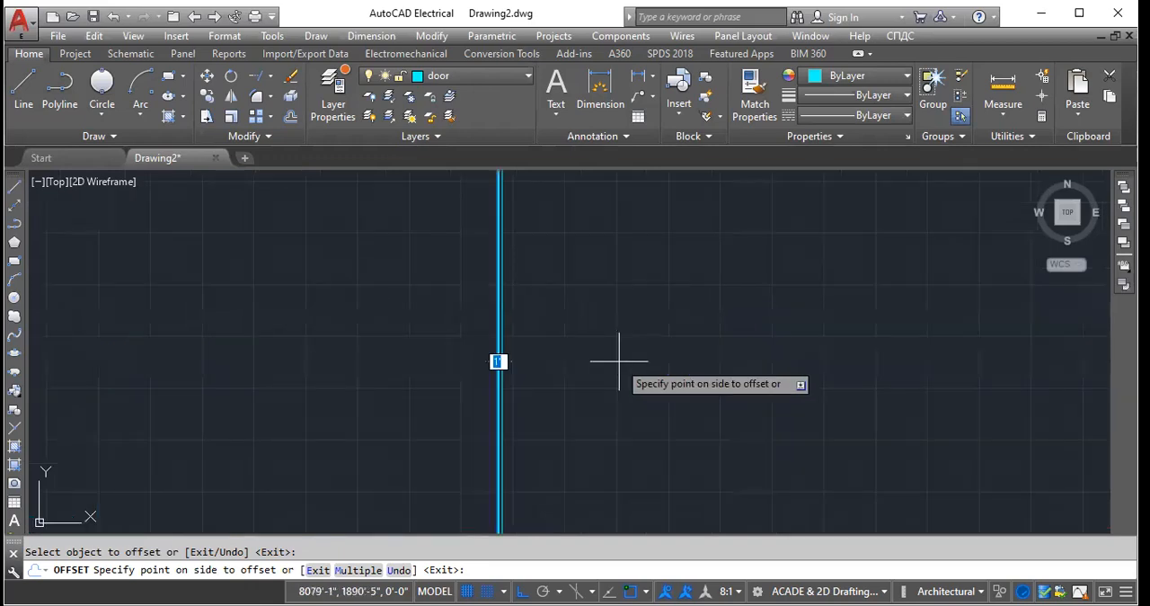
left_click(619, 362)
key("Return")
- Erase the two trial offset lines beside the outline's right side
scroll(709, 348, "down", 7)
scroll(686, 348, "up", 2)
scroll(665, 341, "down", 1)
scroll(661, 329, "up", 5)
scroll(614, 330, "up", 3)
scroll(470, 337, "up", 4)
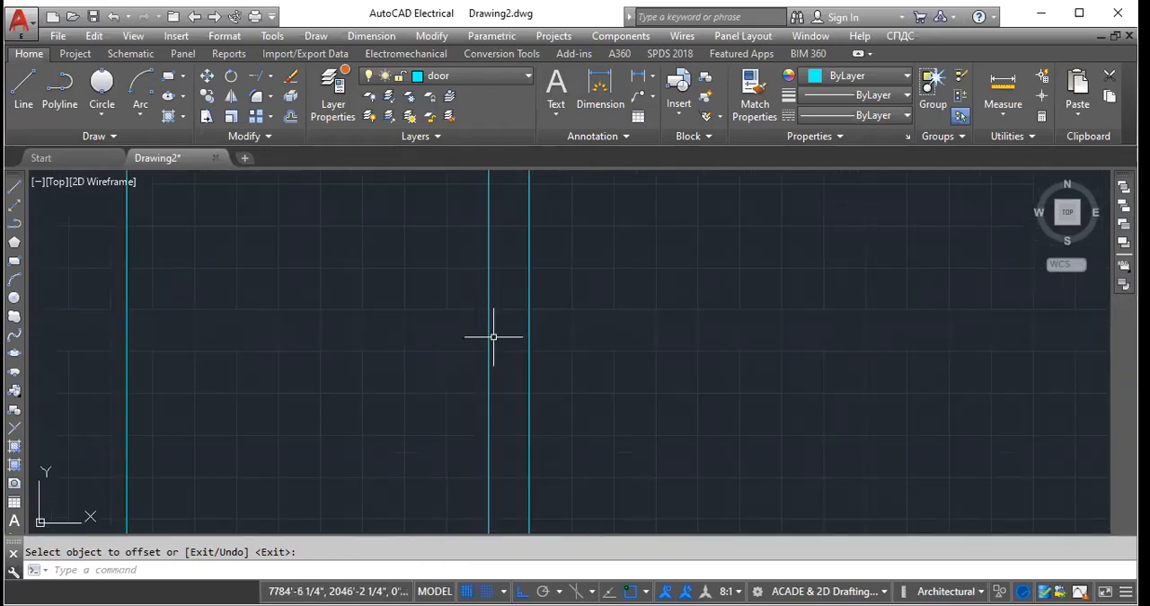
key("Return")
left_click(489, 337)
key("Delete")
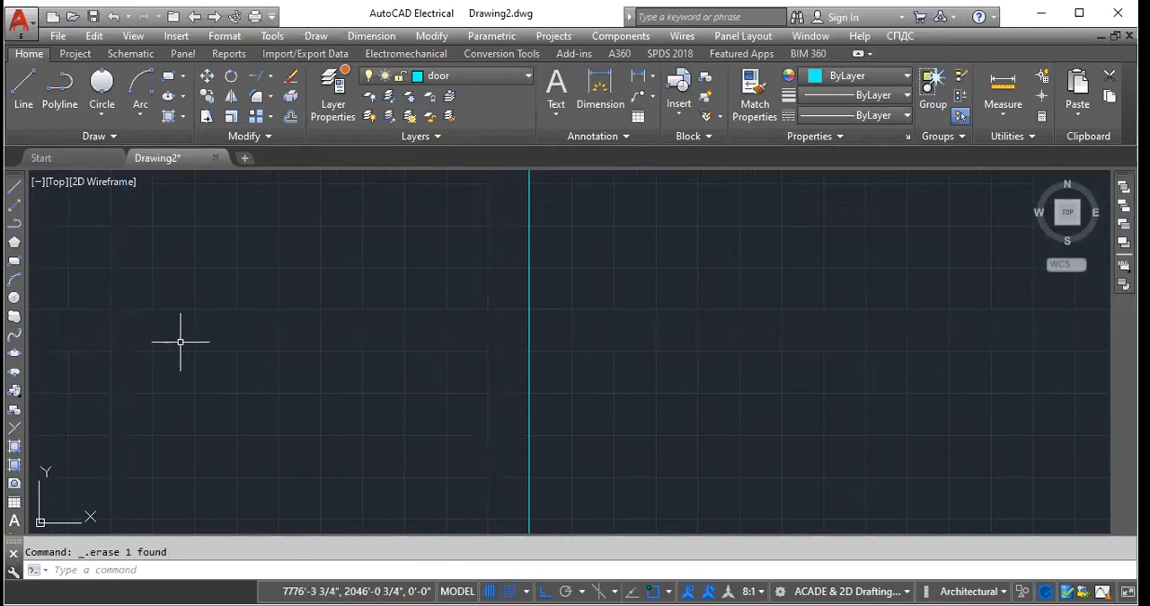
- Offset all four sides of the large outline inward by 50' to form double walls
scroll(462, 350, "down", 2)
scroll(636, 339, "down", 1)
scroll(666, 341, "down", 4)
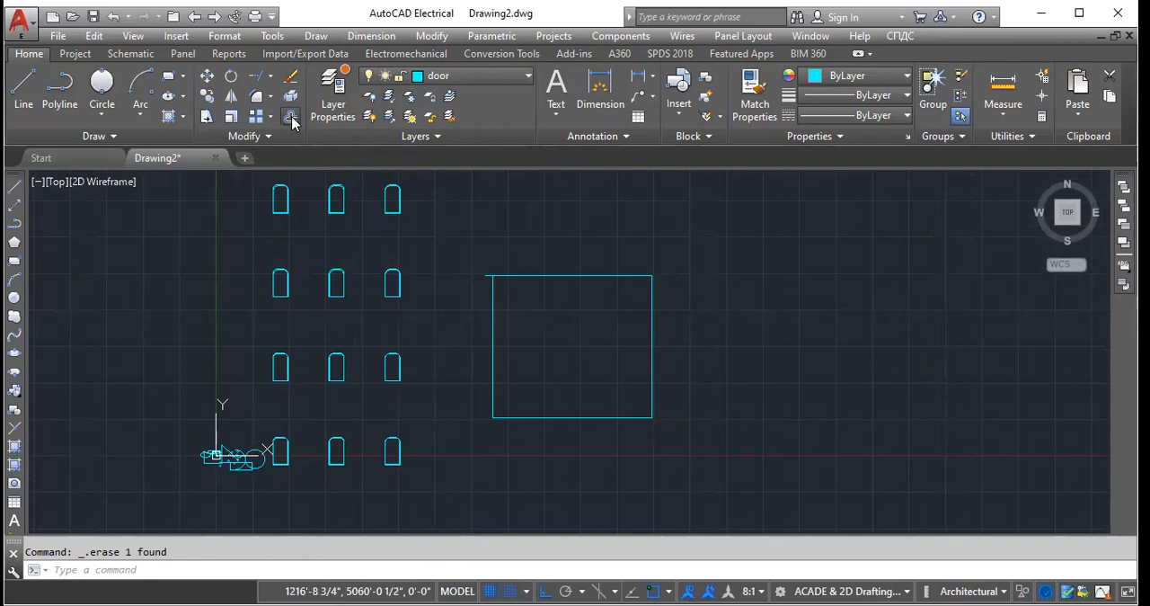
type("o")
key("Return")
type("2")
key("BackSpace")
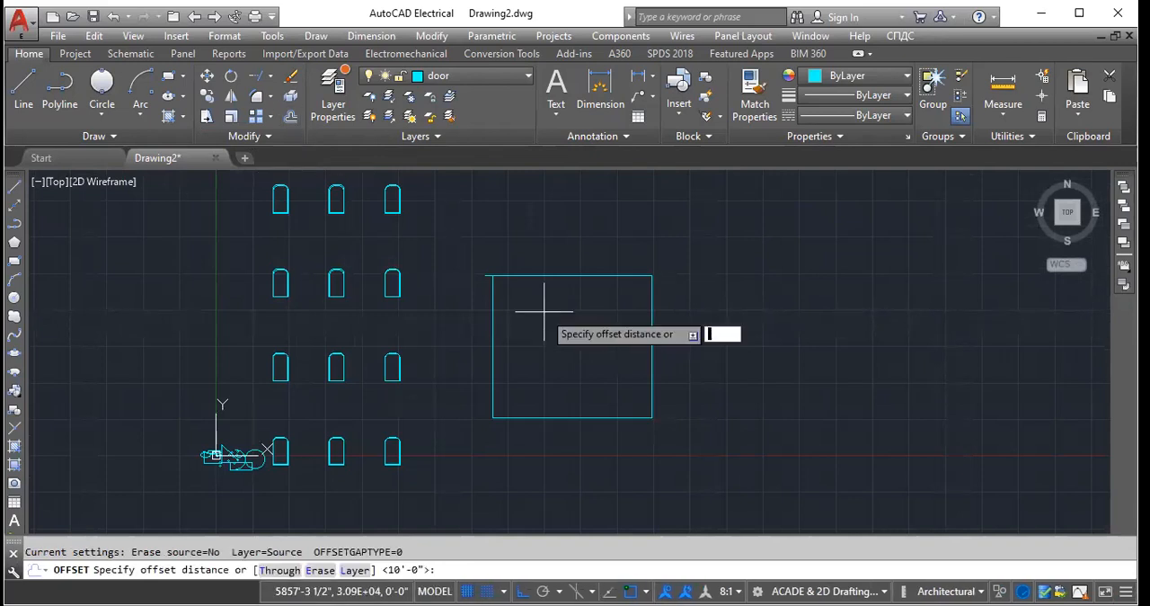
type("50'")
key("Return")
left_click(652, 329)
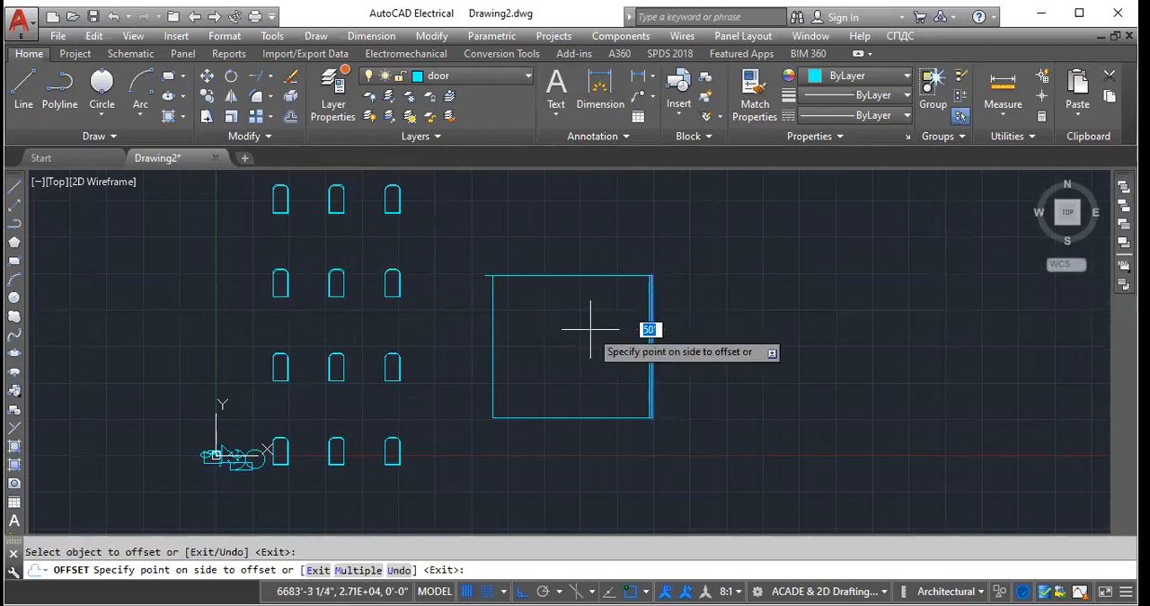
left_click(581, 327)
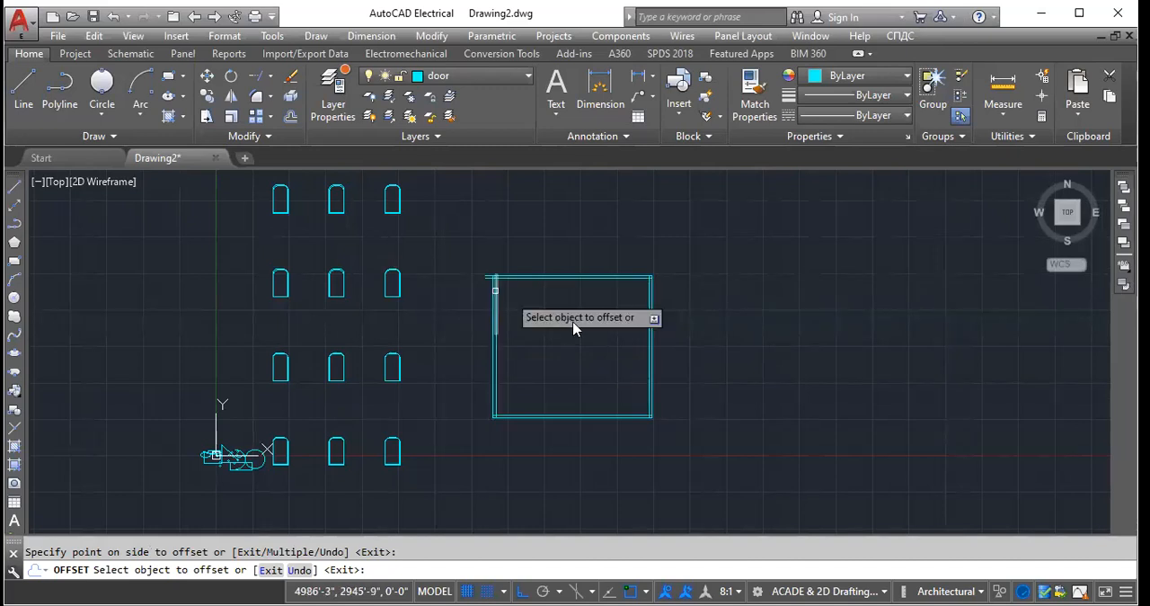
key("Return")
scroll(630, 348, "up", 2)
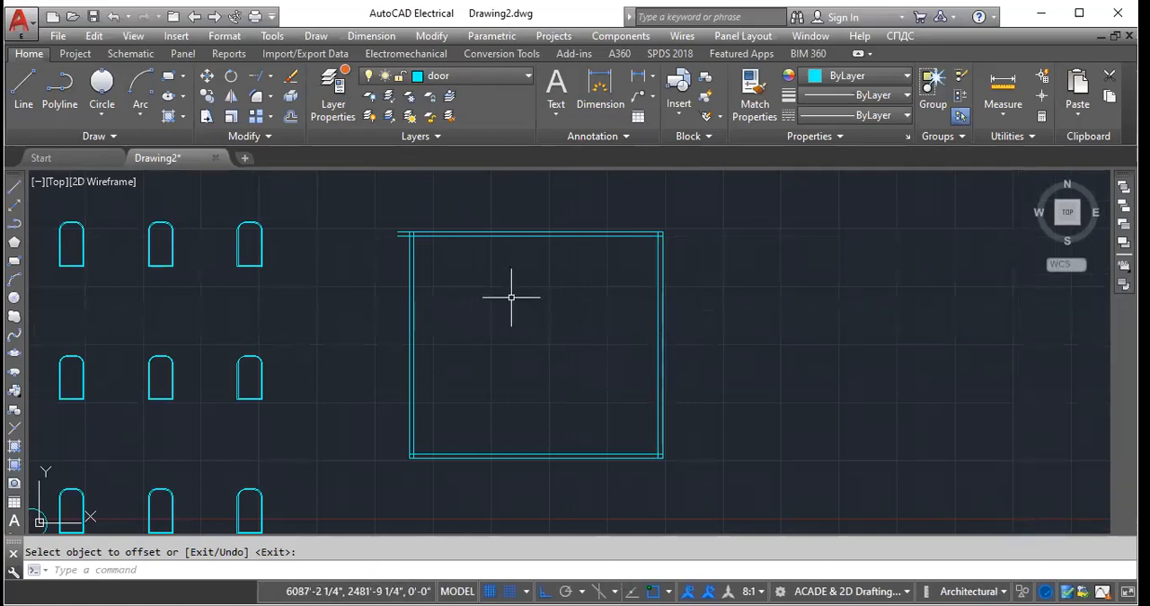
scroll(665, 333, "up", 2)
scroll(664, 336, "down", 4)
scroll(664, 336, "up", 6)
scroll(624, 328, "down", 2)
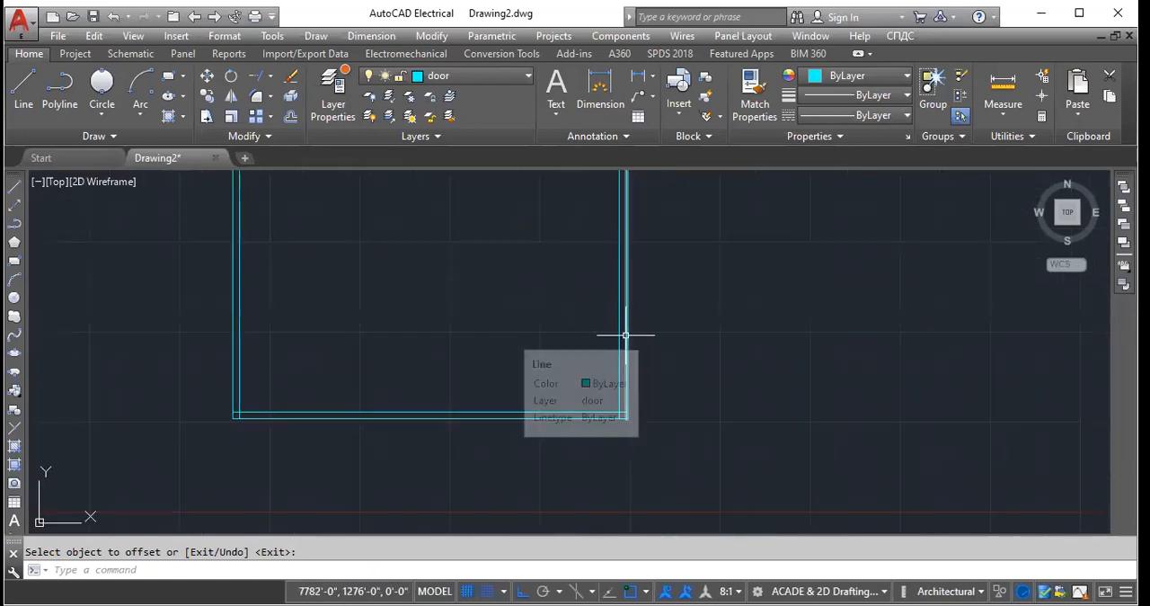
scroll(689, 354, "down", 2)
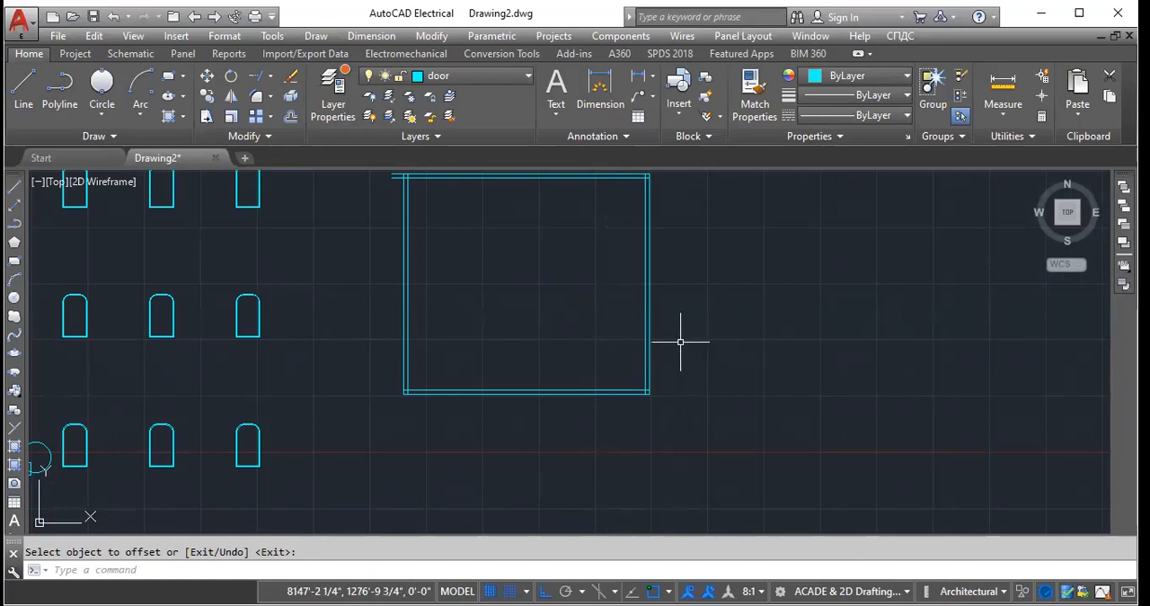
- Turn on the Intersection and Extension object snaps and apply Break to the outer line of the right wall
left_click(261, 136)
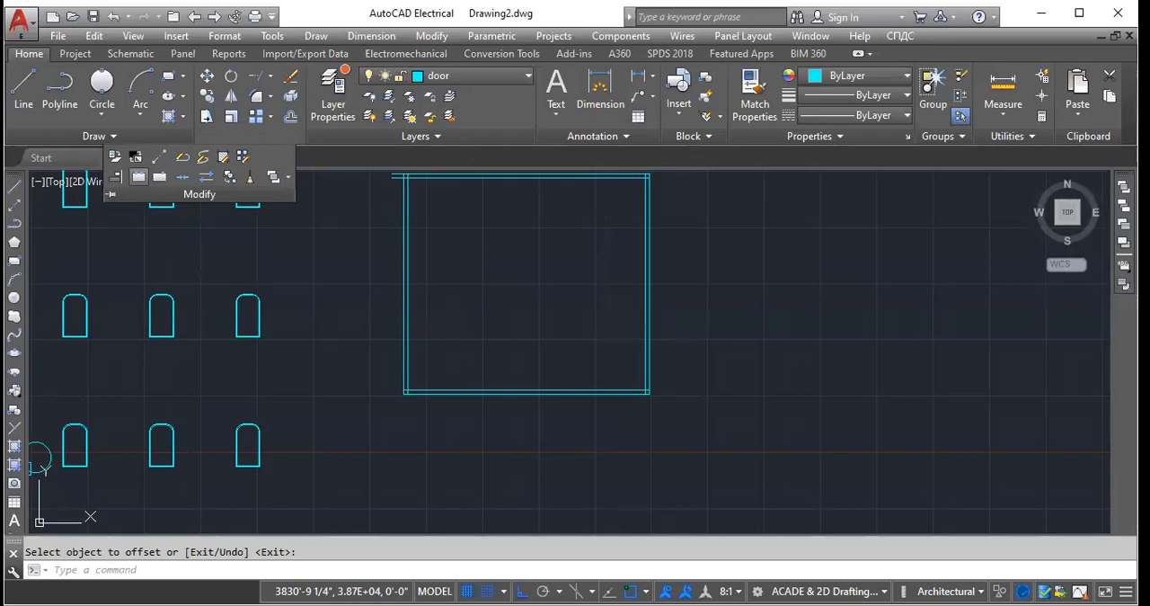
left_click(139, 177)
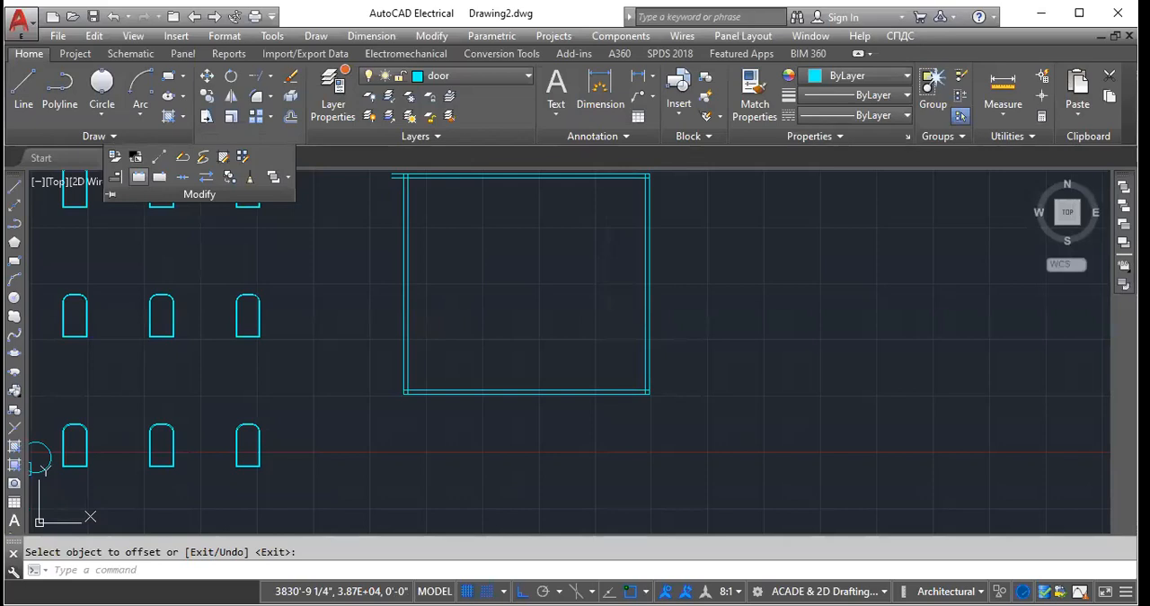
left_click(644, 589)
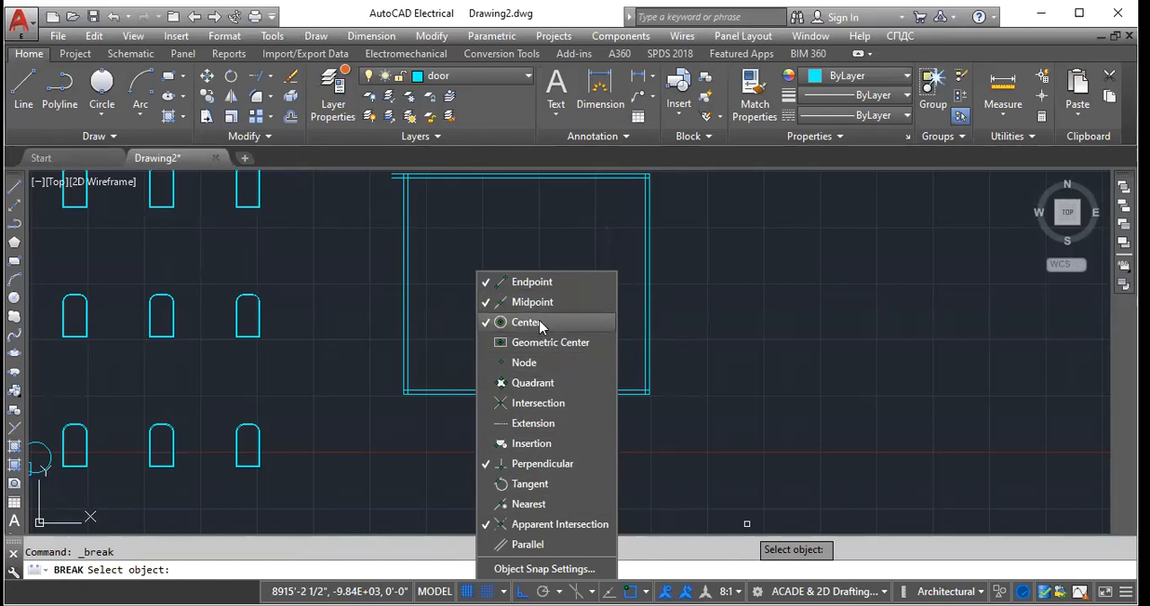
left_click(547, 405)
left_click(539, 423)
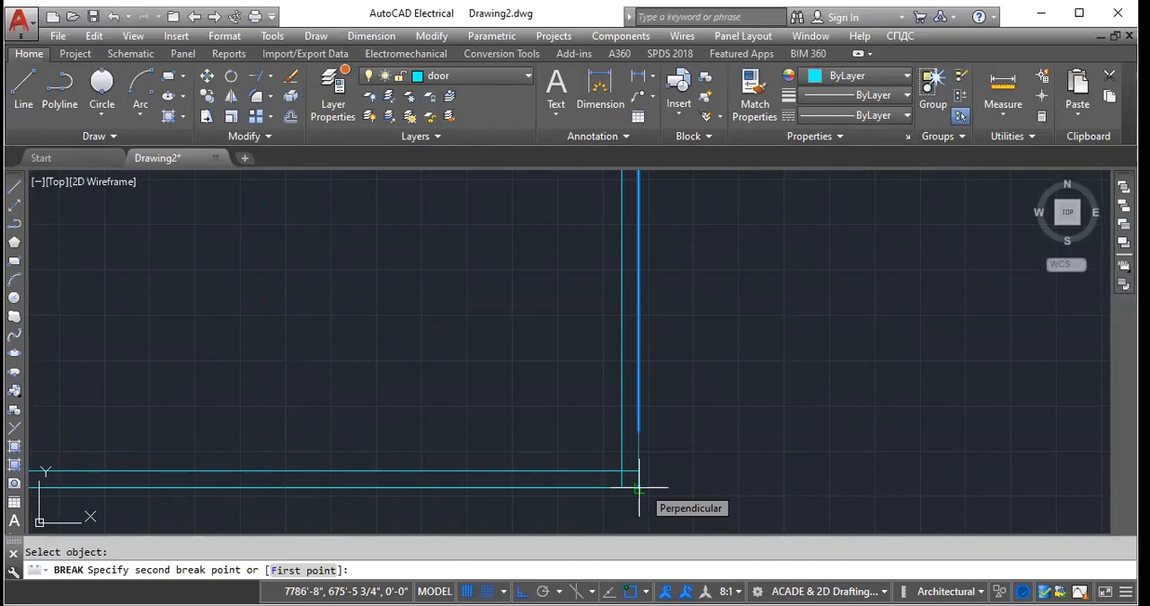
scroll(638, 488, "down", 5)
left_click(655, 226)
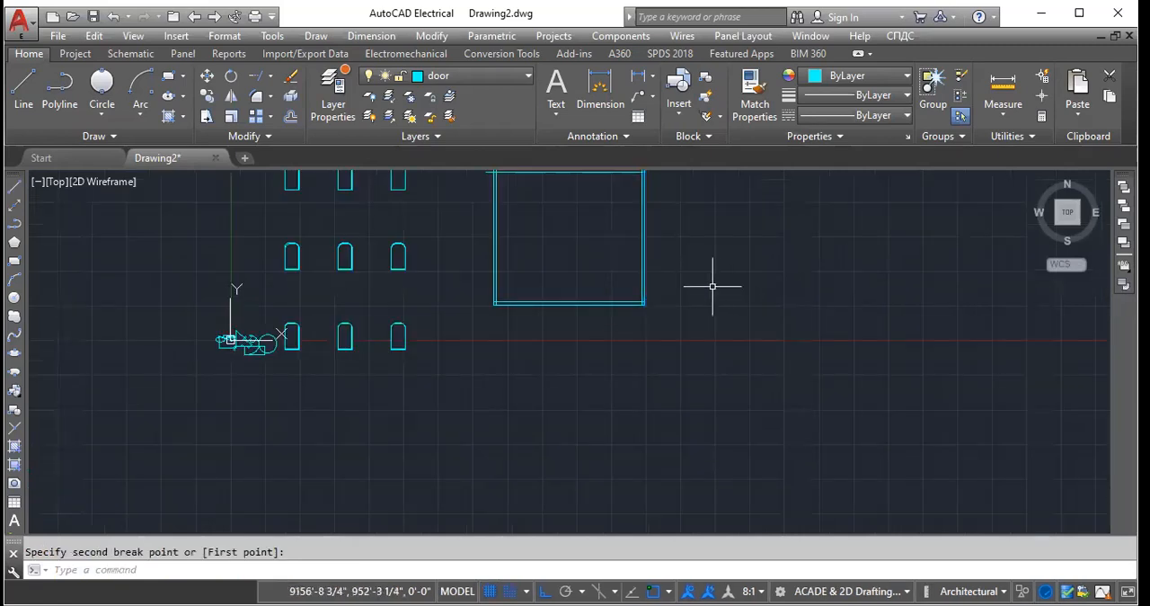
- Break a short gap in the inner line of the right wall, just above the lower corner
scroll(714, 287, "up", 5)
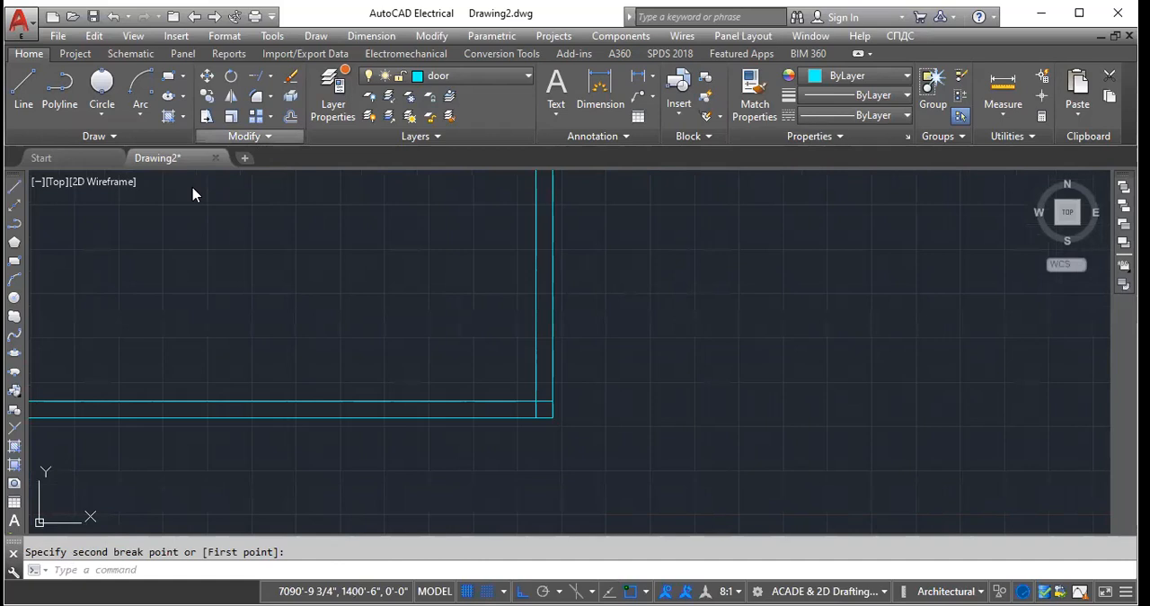
left_click(143, 180)
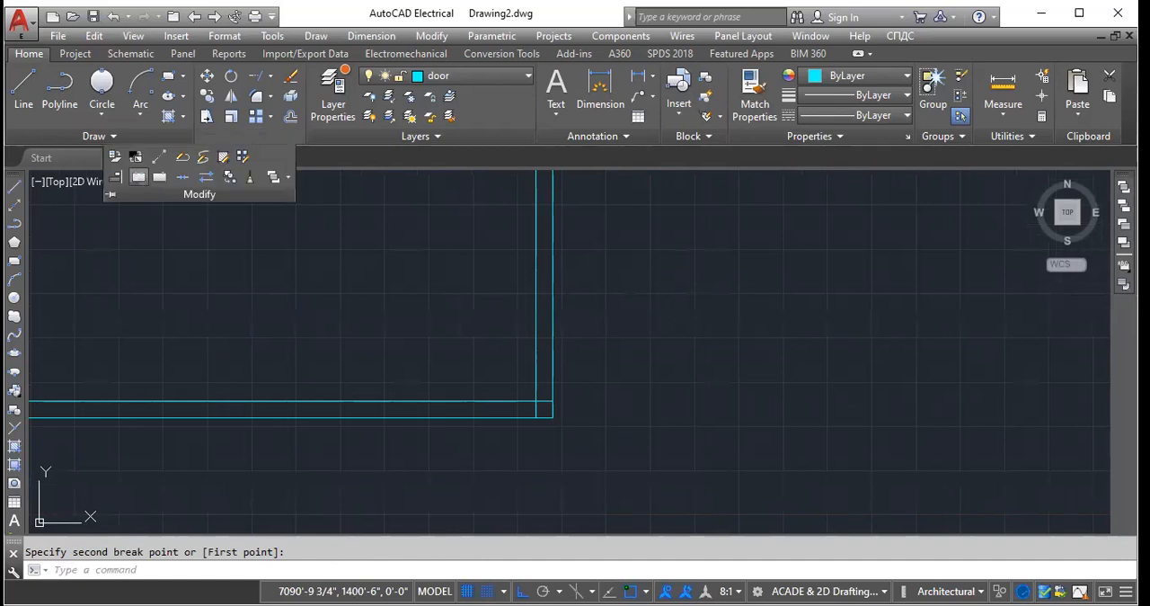
left_click(536, 340)
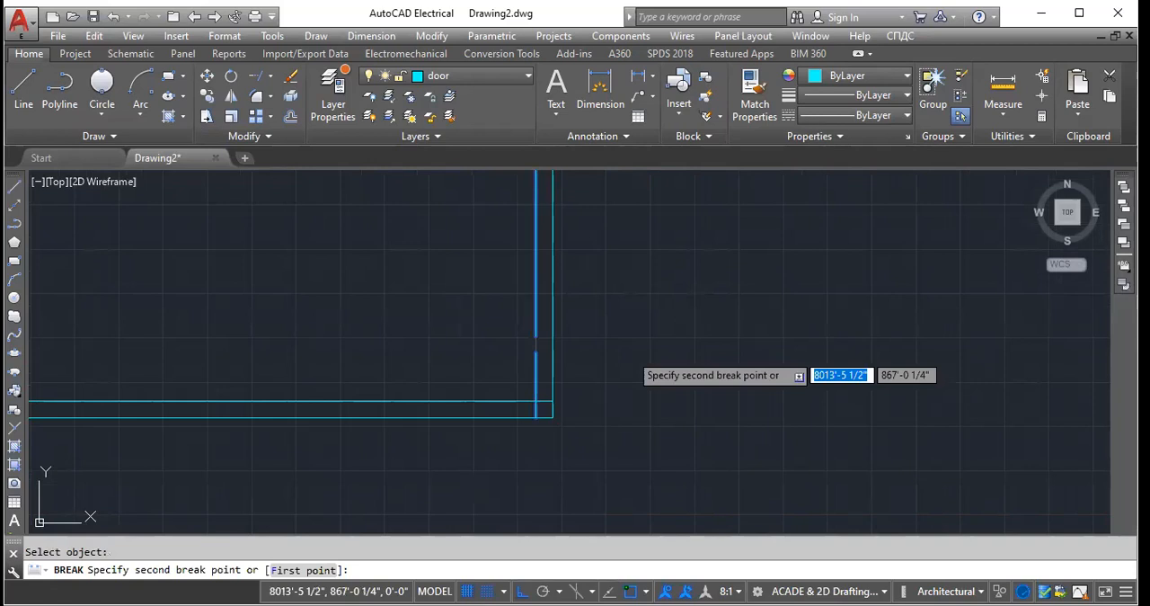
key("Return")
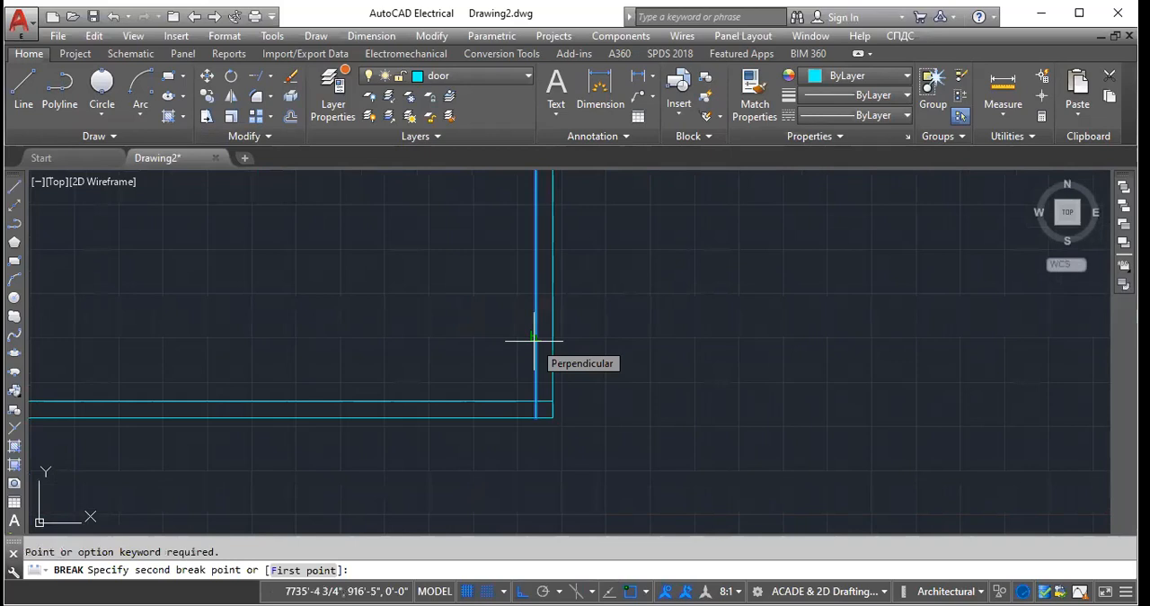
left_click(536, 366)
scroll(539, 369, "up", 3)
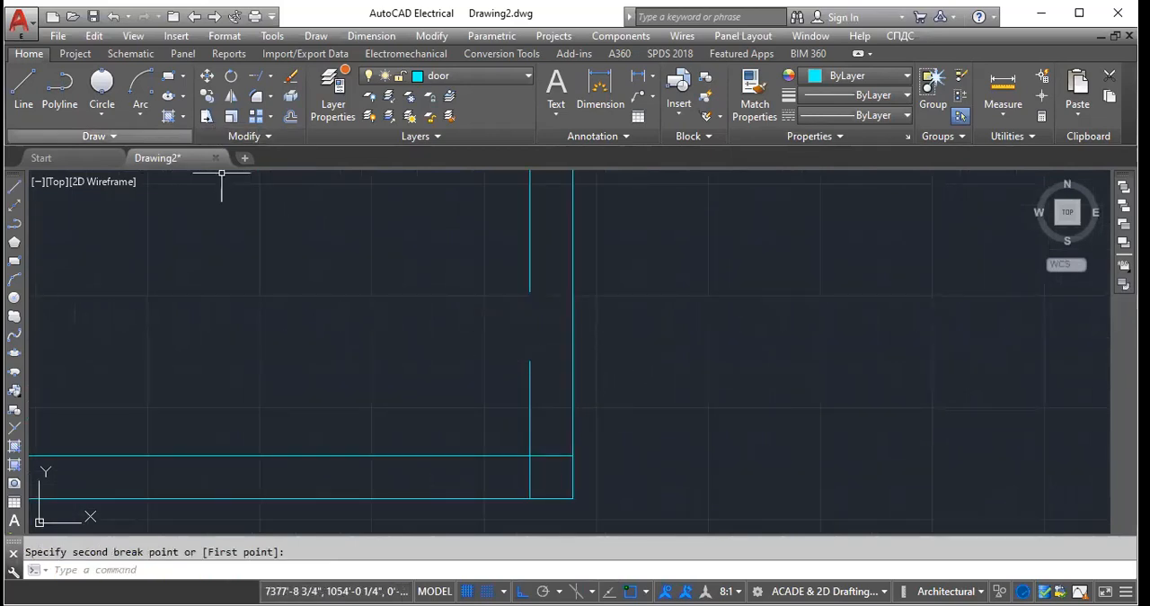
- Apply Break to the outer line of the right wall, opposite the gap in the inner line
left_click(260, 135)
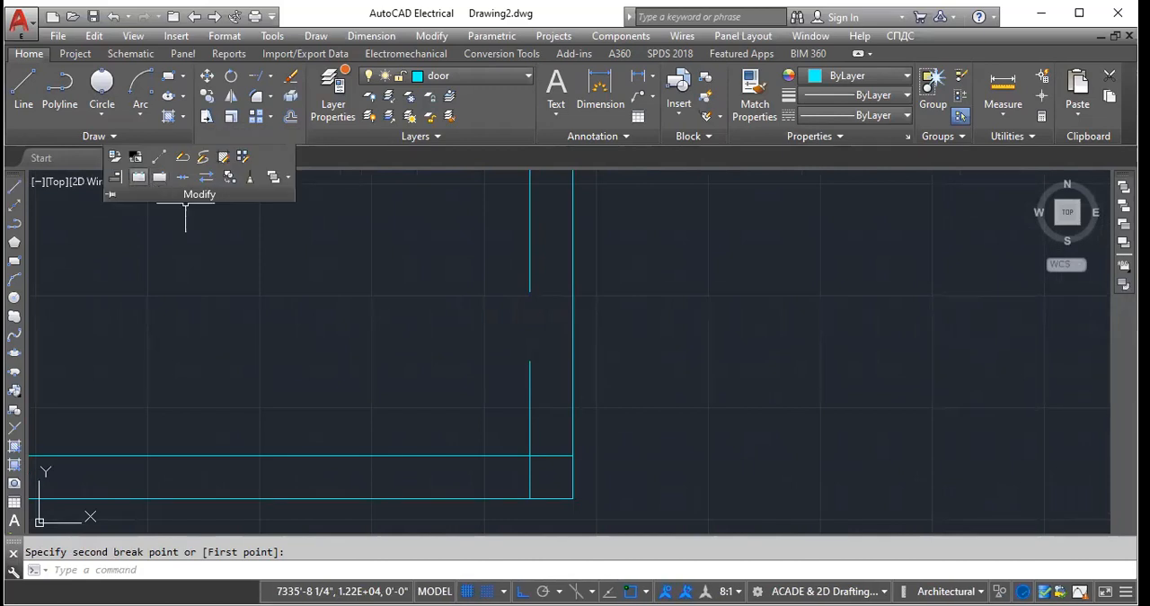
left_click(573, 283)
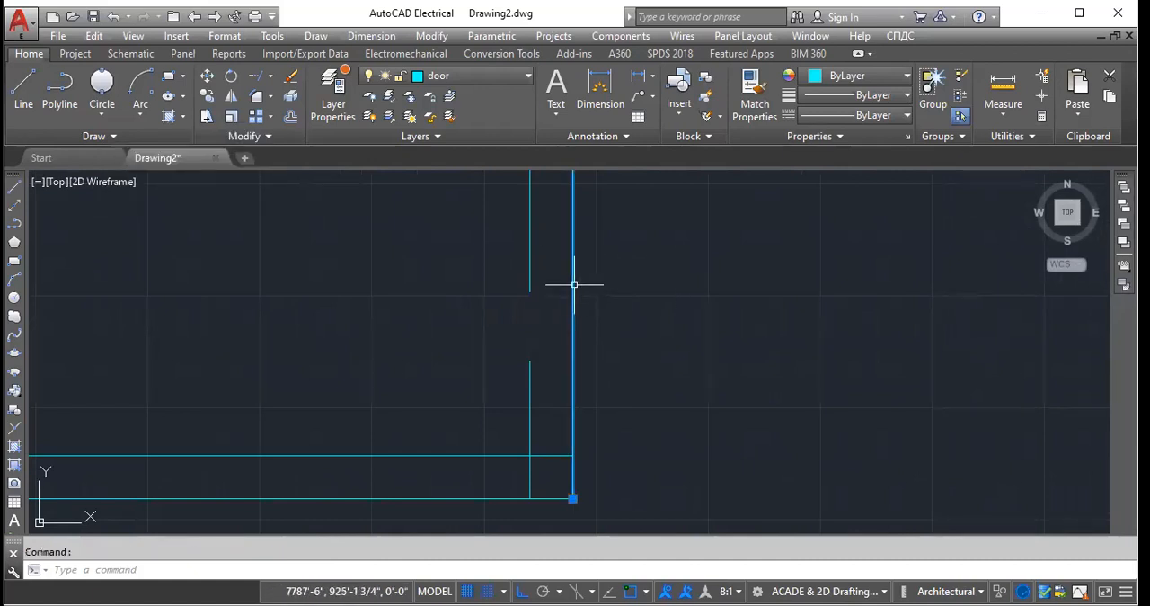
left_click(245, 142)
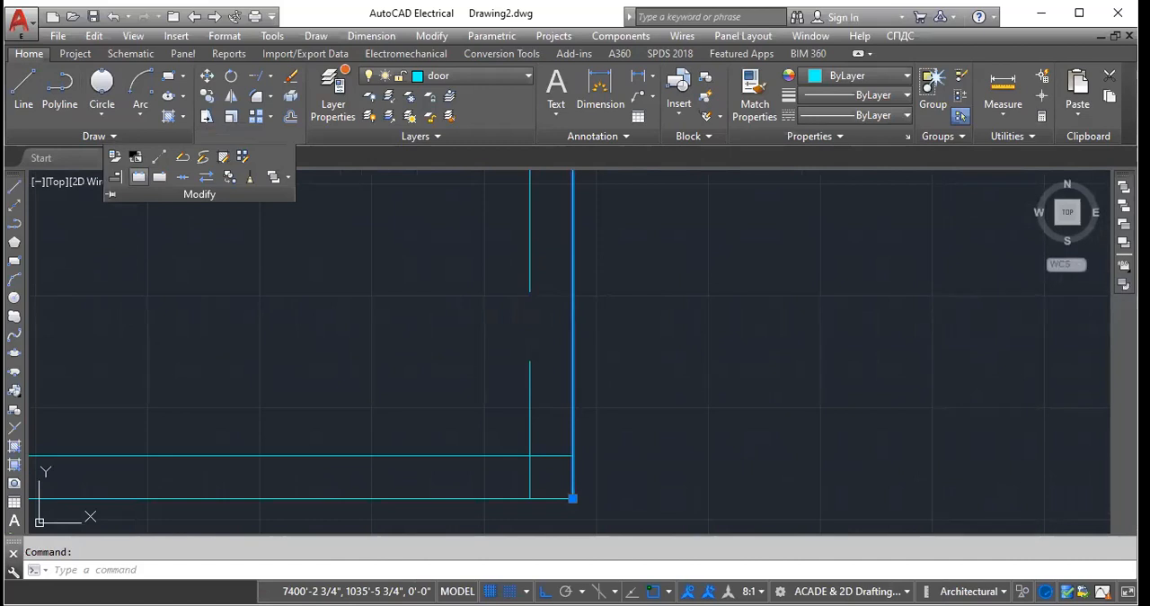
left_click(139, 176)
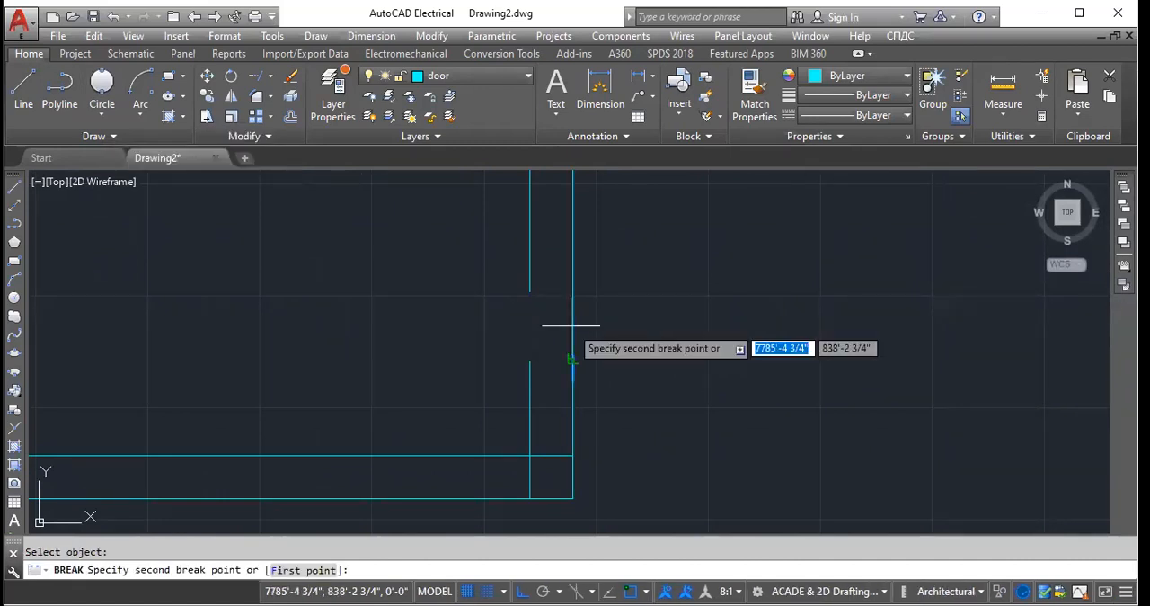
left_click(573, 263)
scroll(568, 345, "up", 4)
scroll(460, 354, "down", 5)
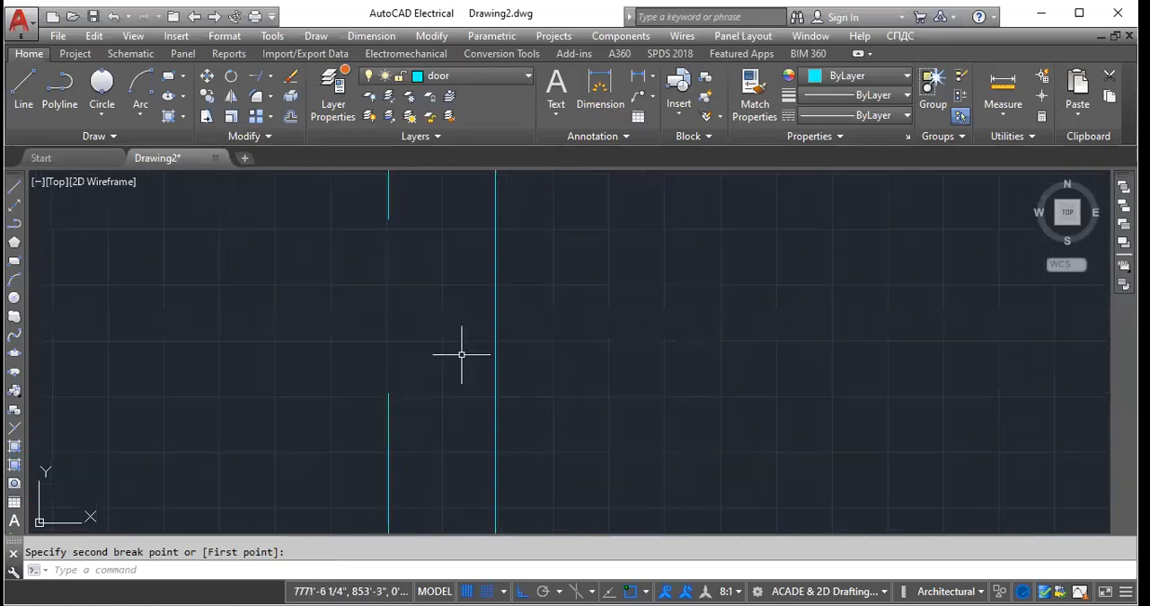
- Break a gap in the outer line of the right wall, just above the lower corner, beside the inner line's gap
left_click(461, 263)
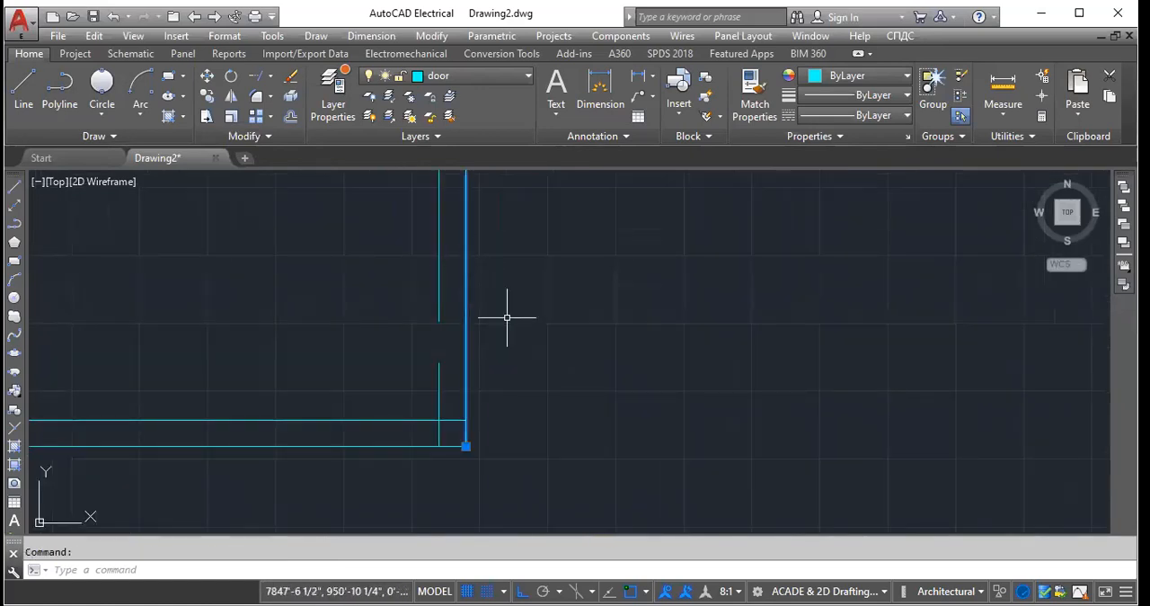
left_click(240, 139)
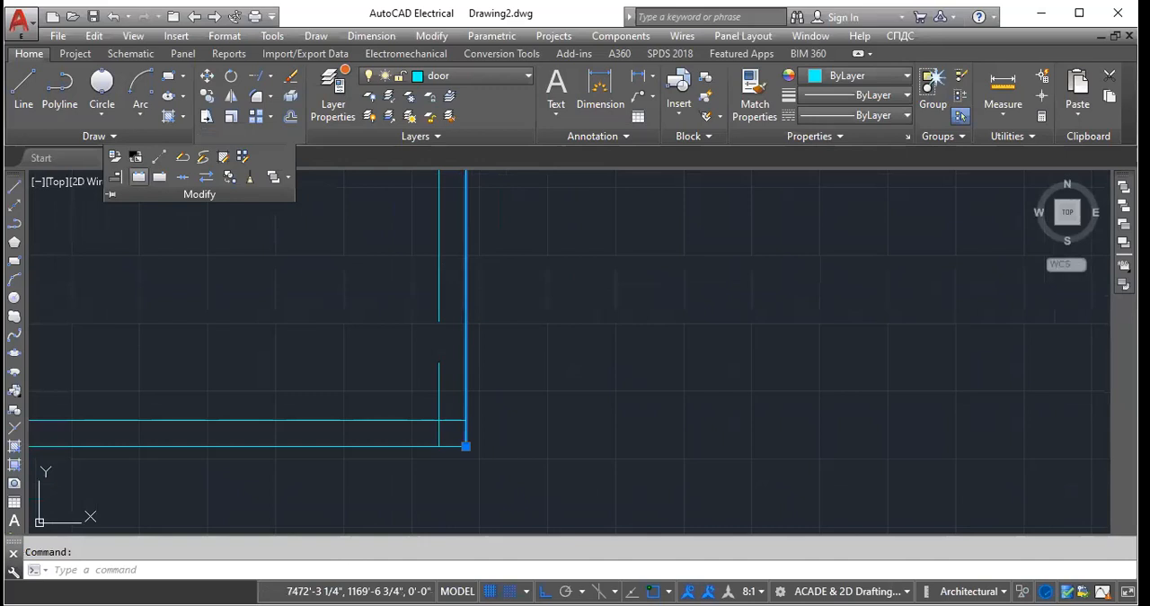
left_click(138, 177)
left_click(464, 341)
left_click(245, 138)
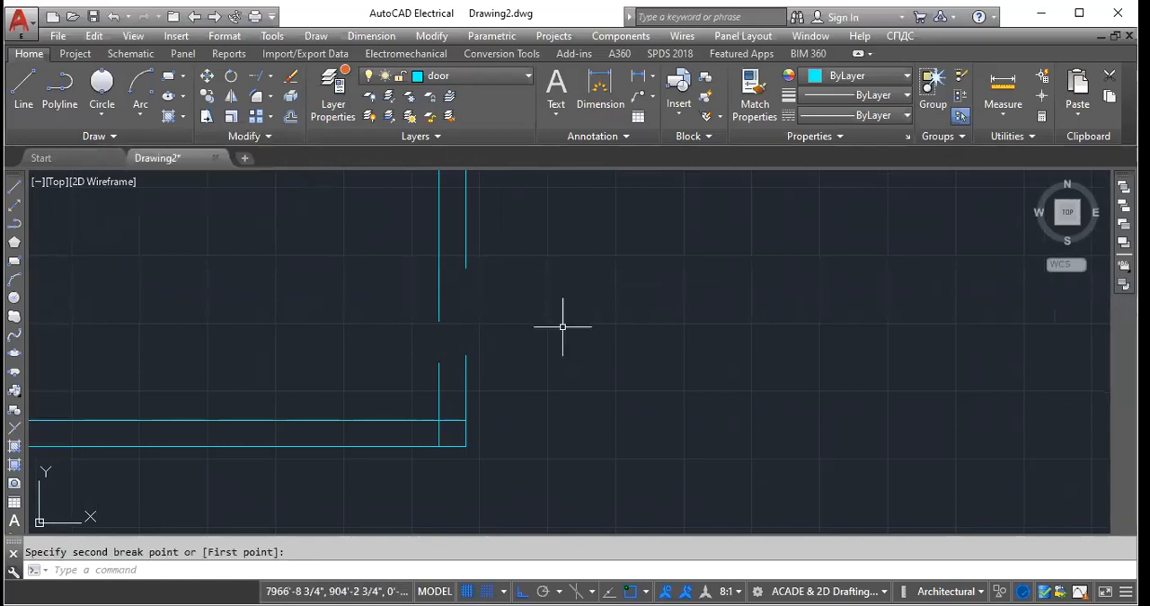
scroll(563, 326, "down", 2)
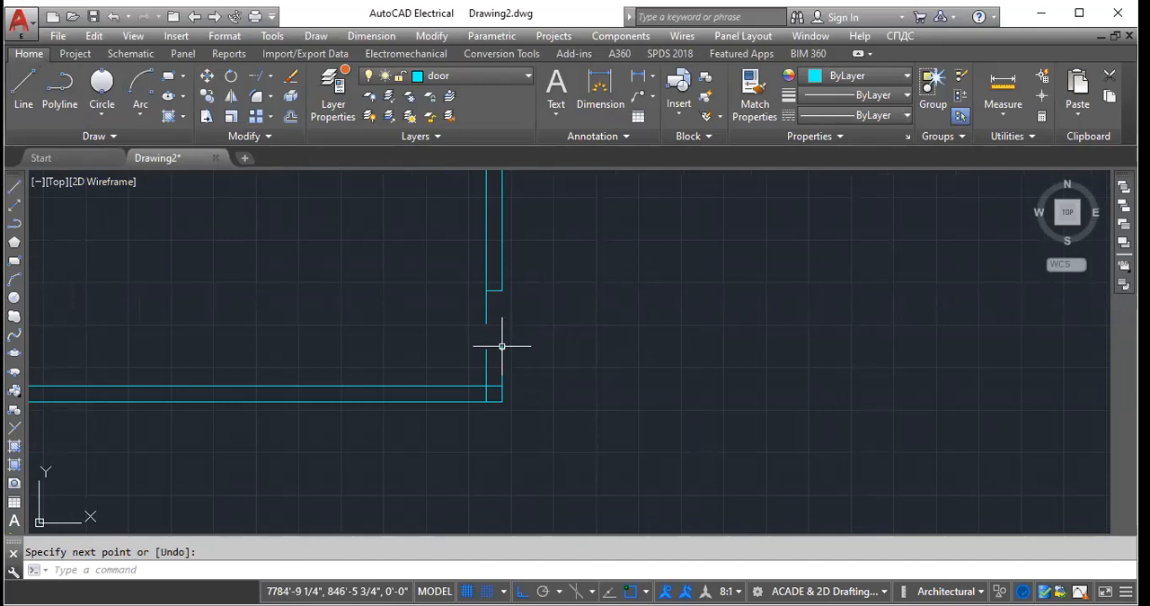
- Draw short horizontal lines across the right wall's thickness to close the wall ends above and below the opening
left_click(503, 346)
key("Return")
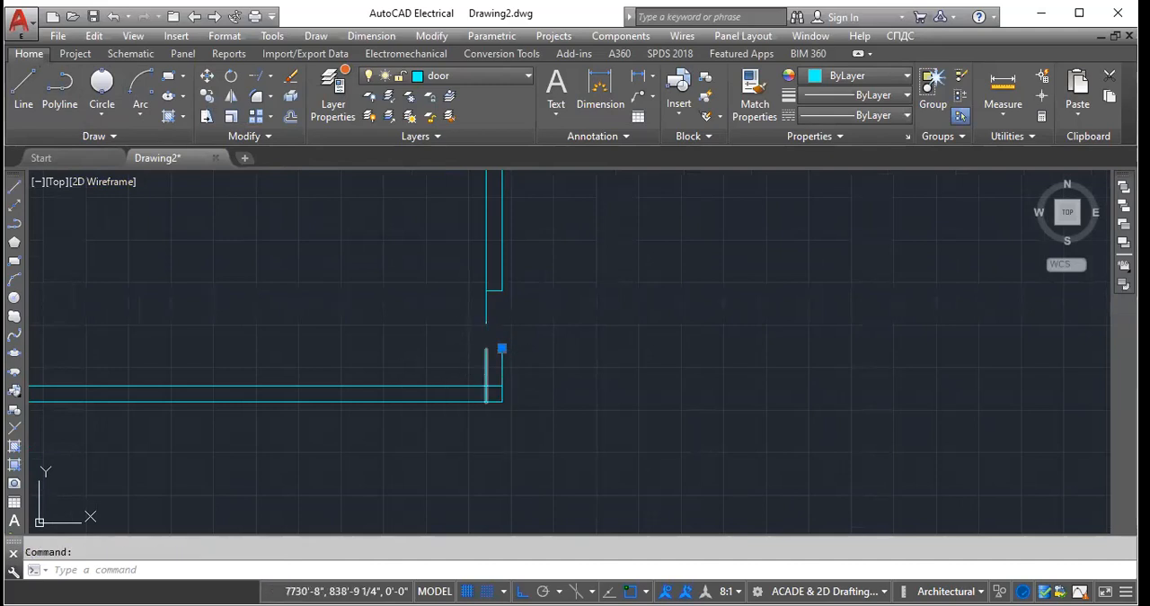
left_click(24, 90)
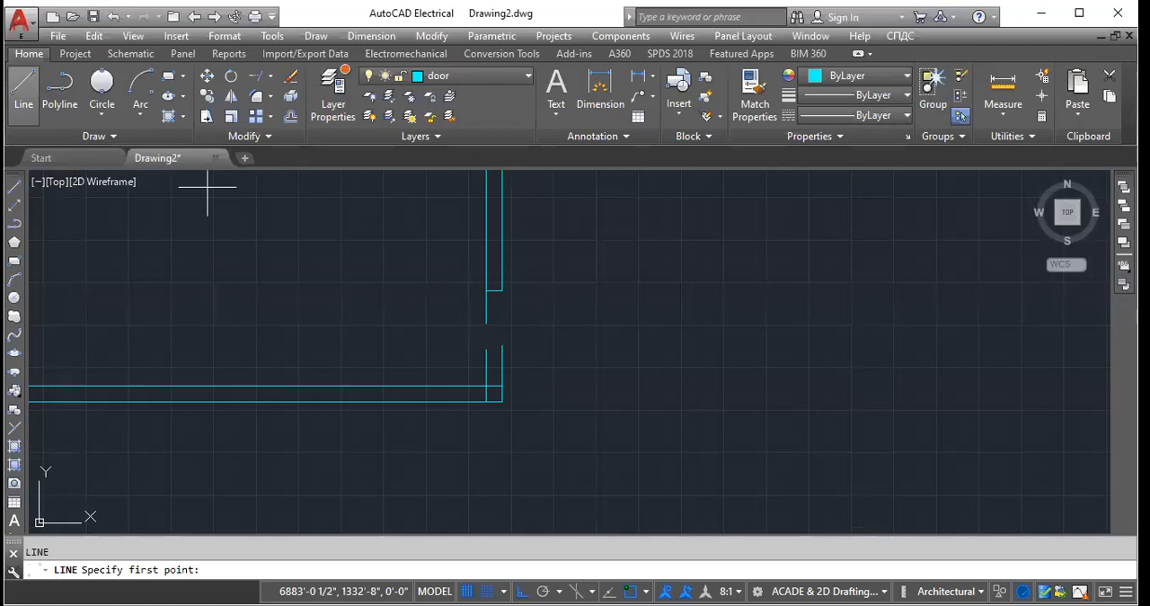
left_click(506, 341)
scroll(513, 337, "up", 2)
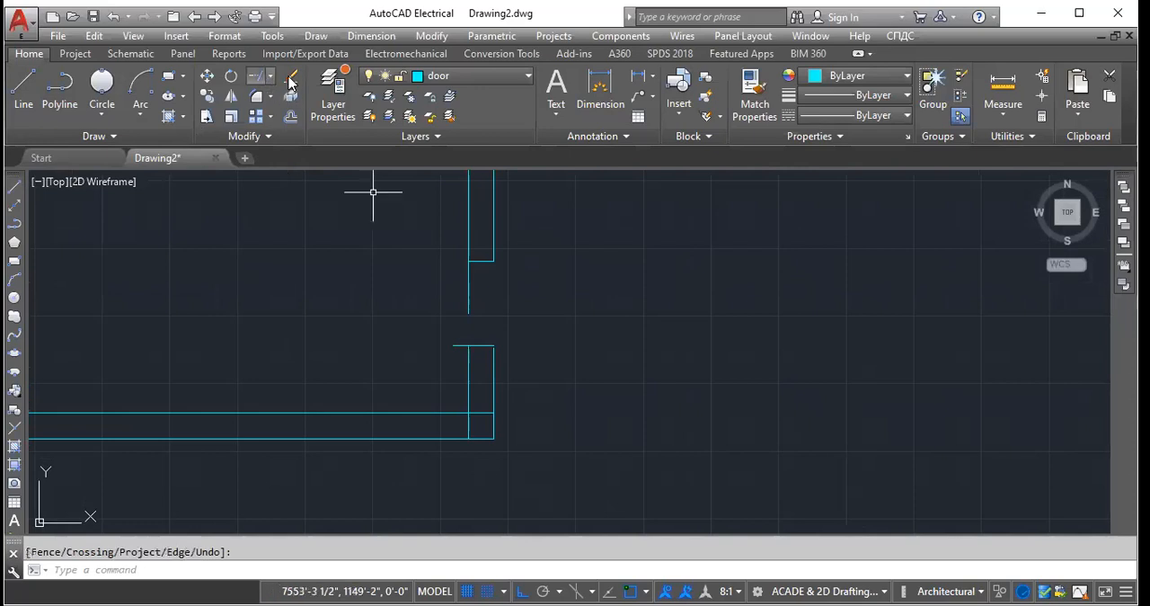
- Trim the overhanging inner wall line and the protruding end of the lower closing line at the opening
left_click(270, 77)
left_click(263, 105)
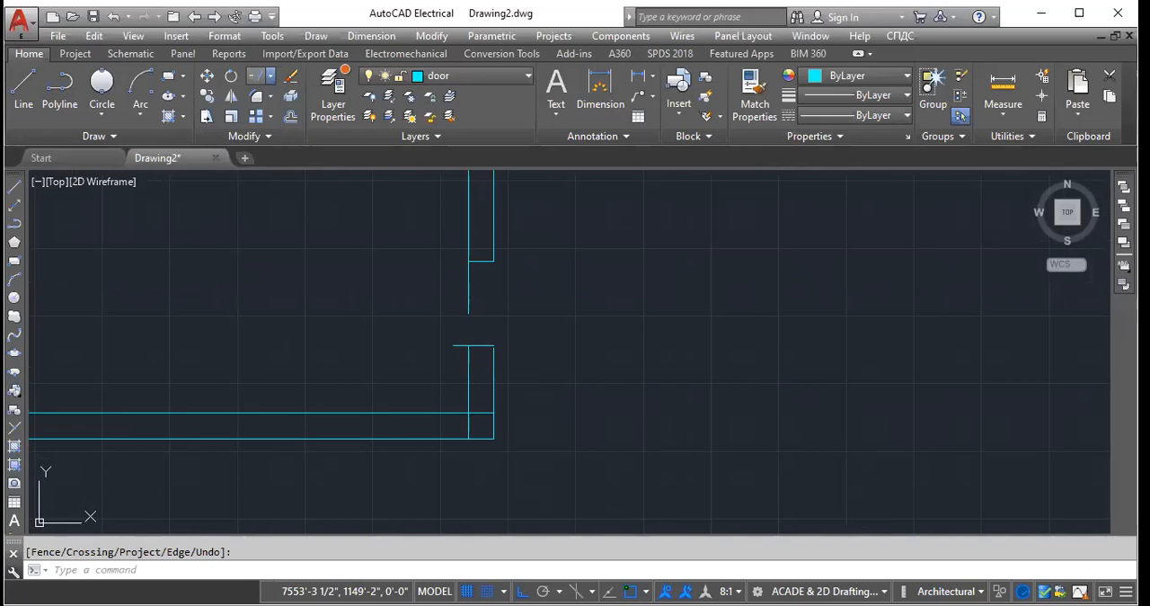
key("Escape")
scroll(656, 314, "down", 8)
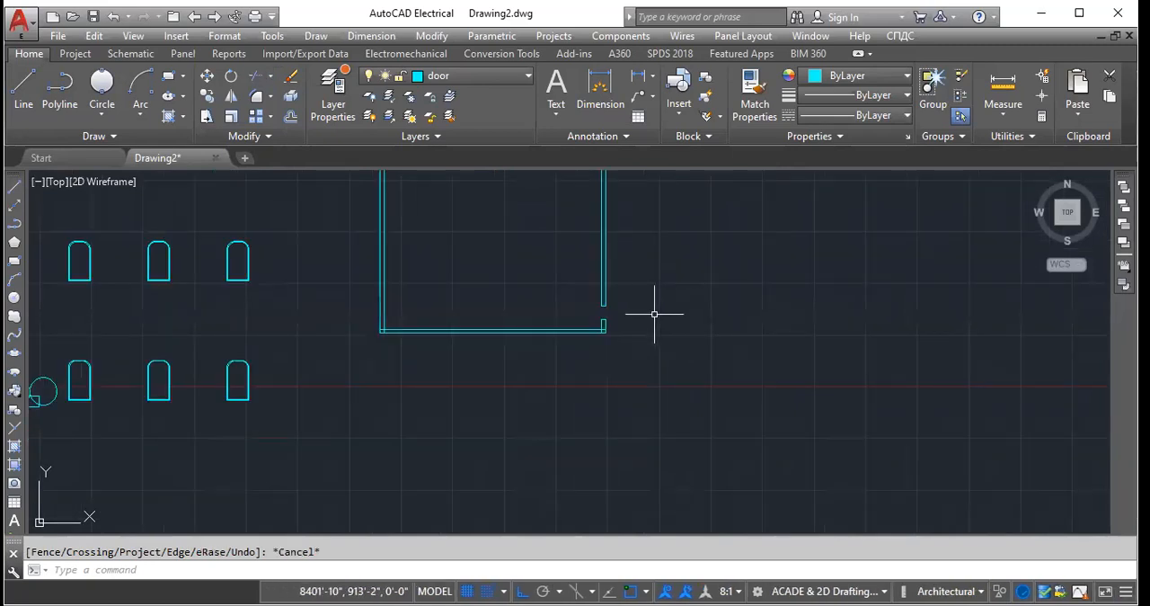
scroll(656, 315, "down", 2)
scroll(566, 236, "up", 2)
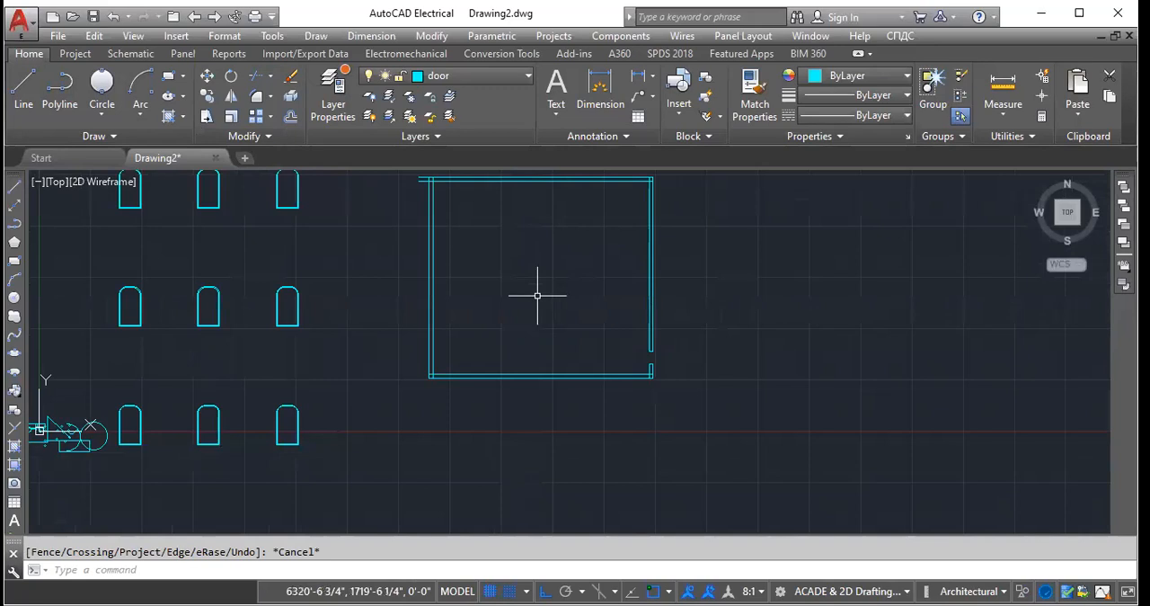
scroll(536, 297, "down", 2)
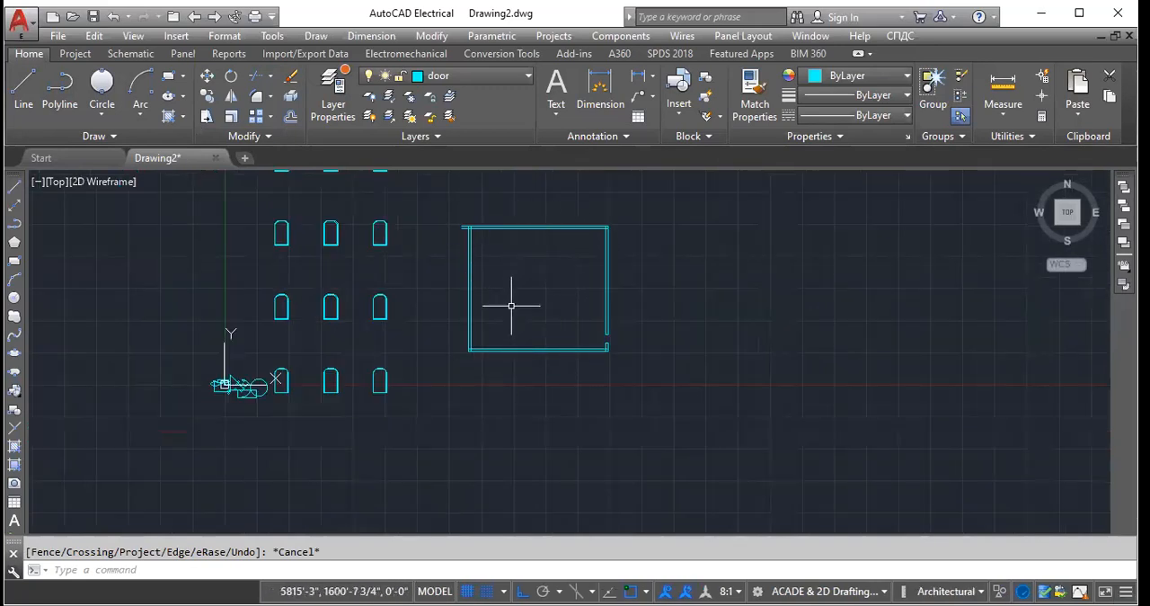